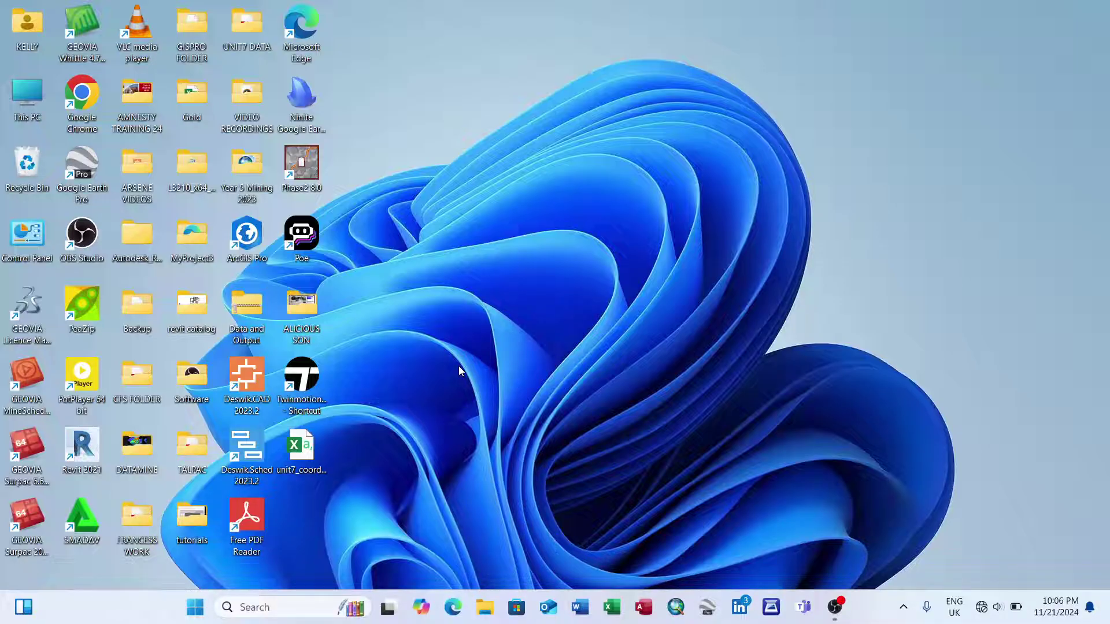
Open the ASSAY workbook from the desktop's Gold folder and review its sample depth and gold columns
double_click(195, 105)
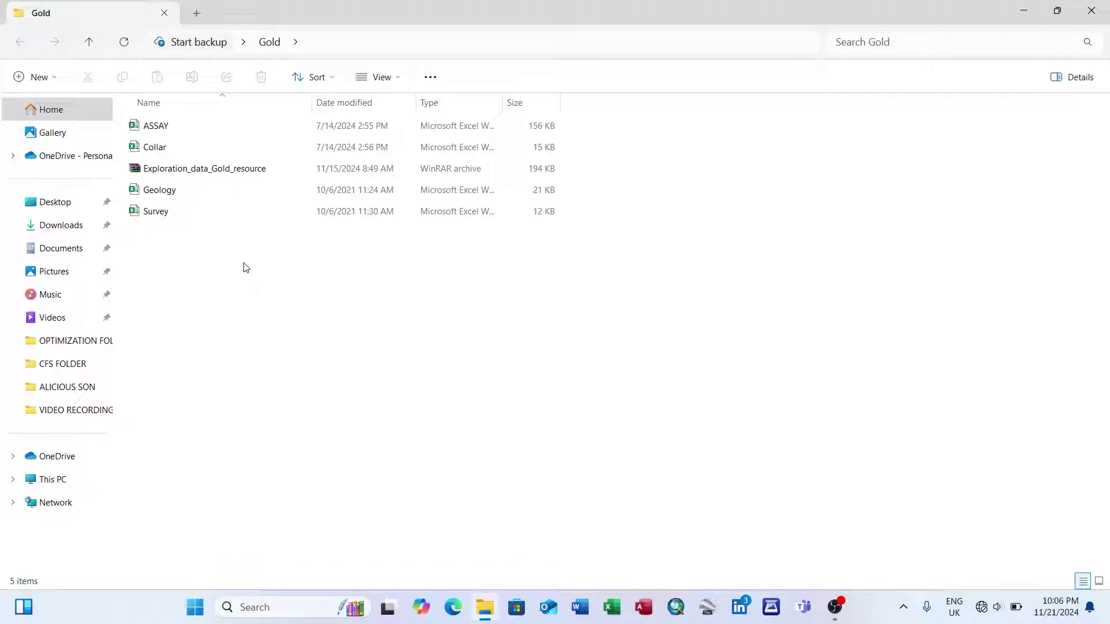
mouse_move(182, 126)
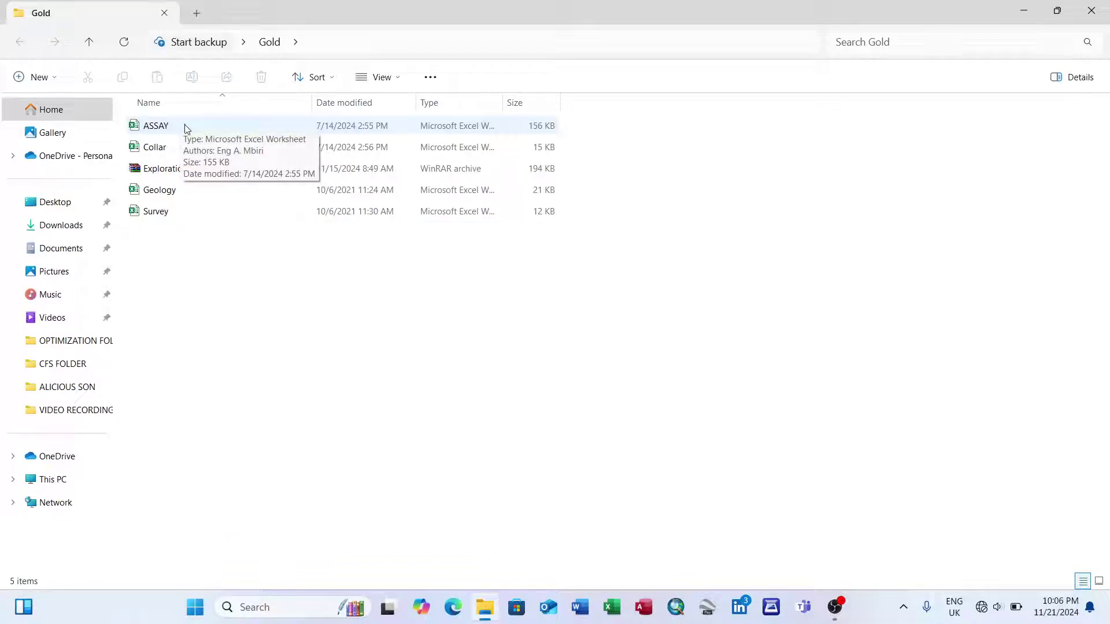
double_click(186, 128)
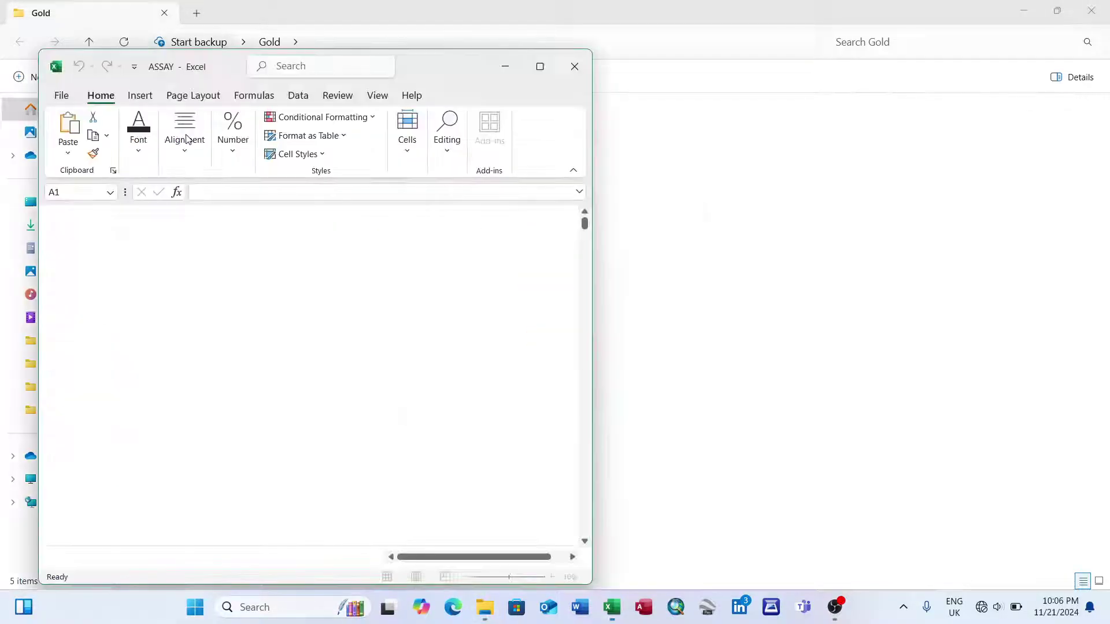
click(539, 67)
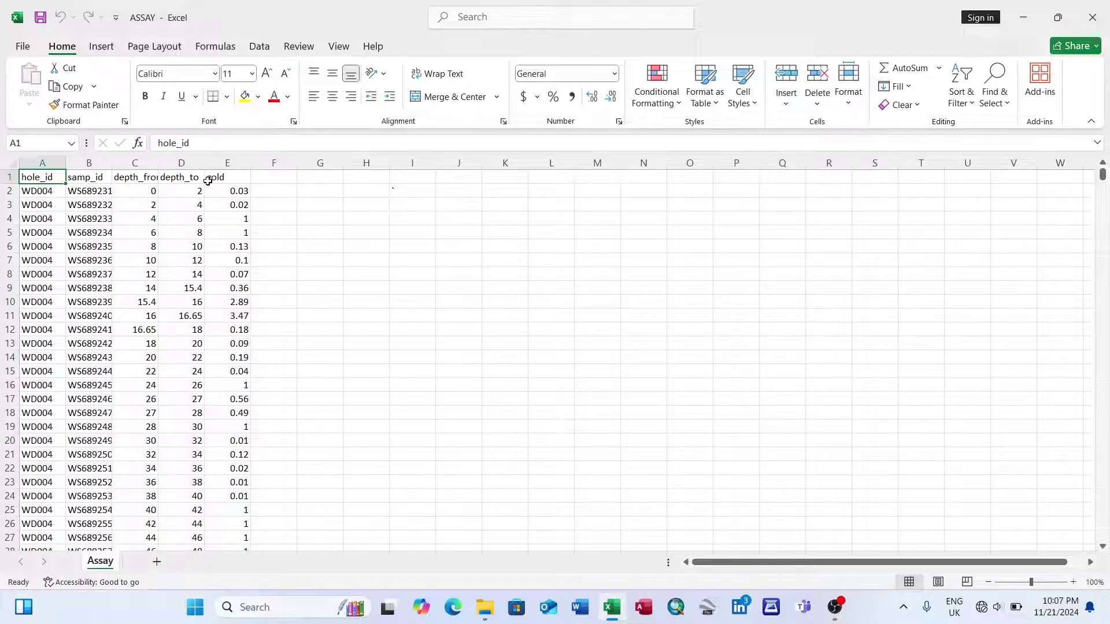
click(239, 177)
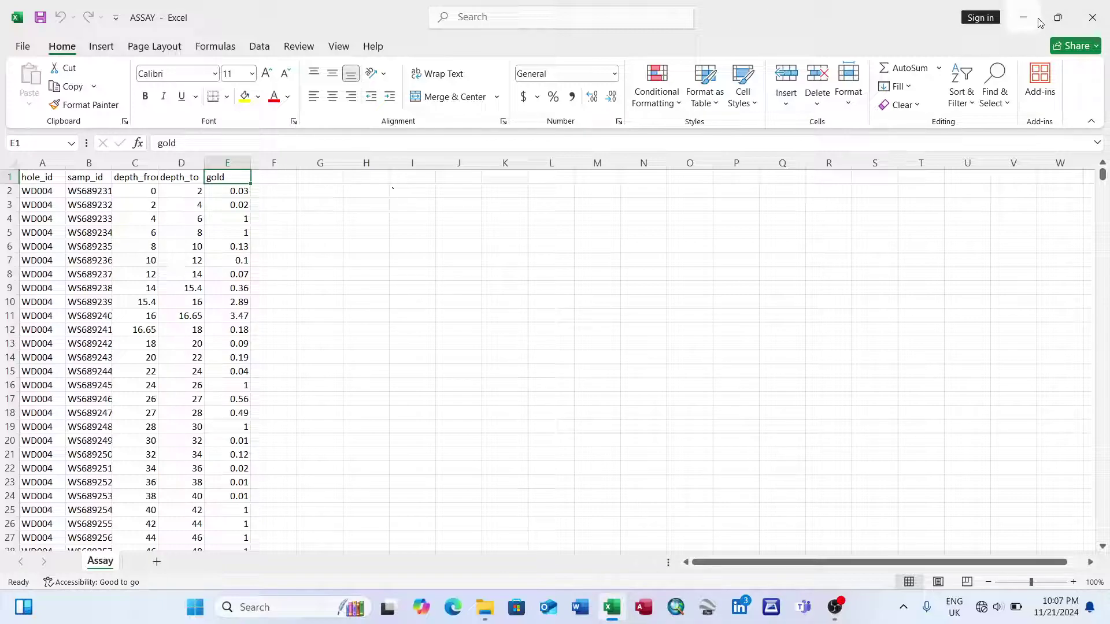
click(1023, 18)
Open the Collar workbook from the Gold folder and review its hole coordinates, maximum depth and hole path columns
double_click(189, 148)
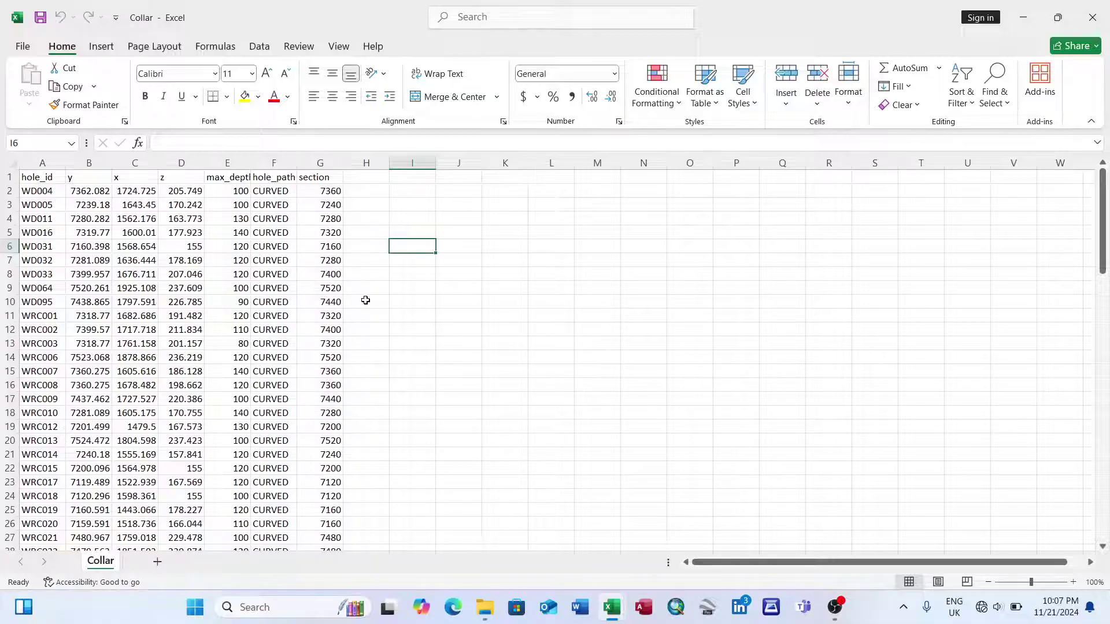
click(1024, 14)
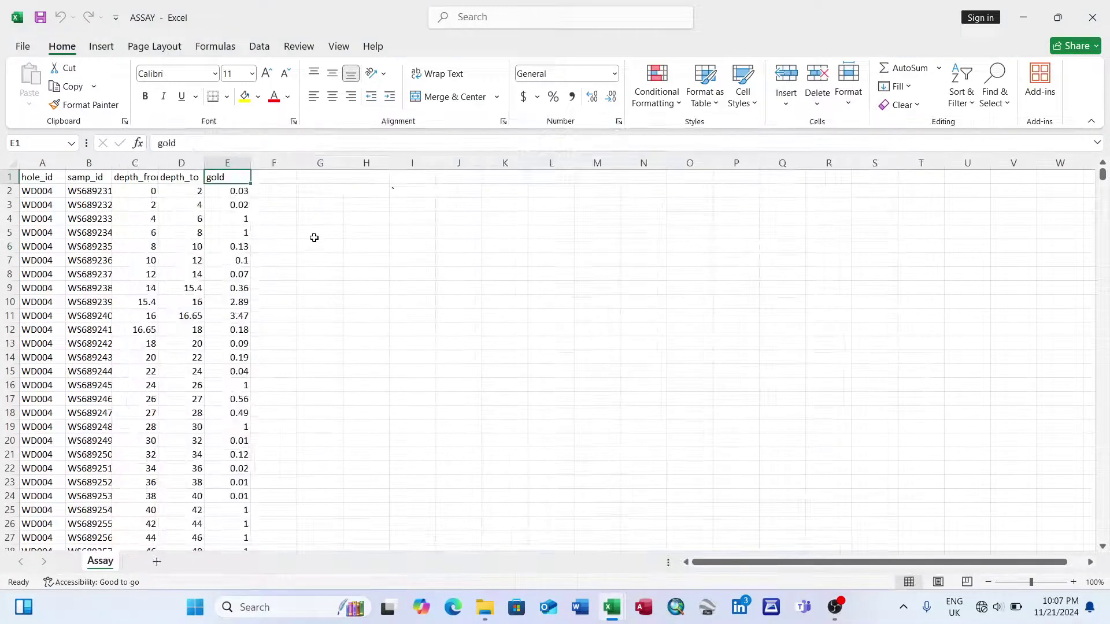
click(1023, 18)
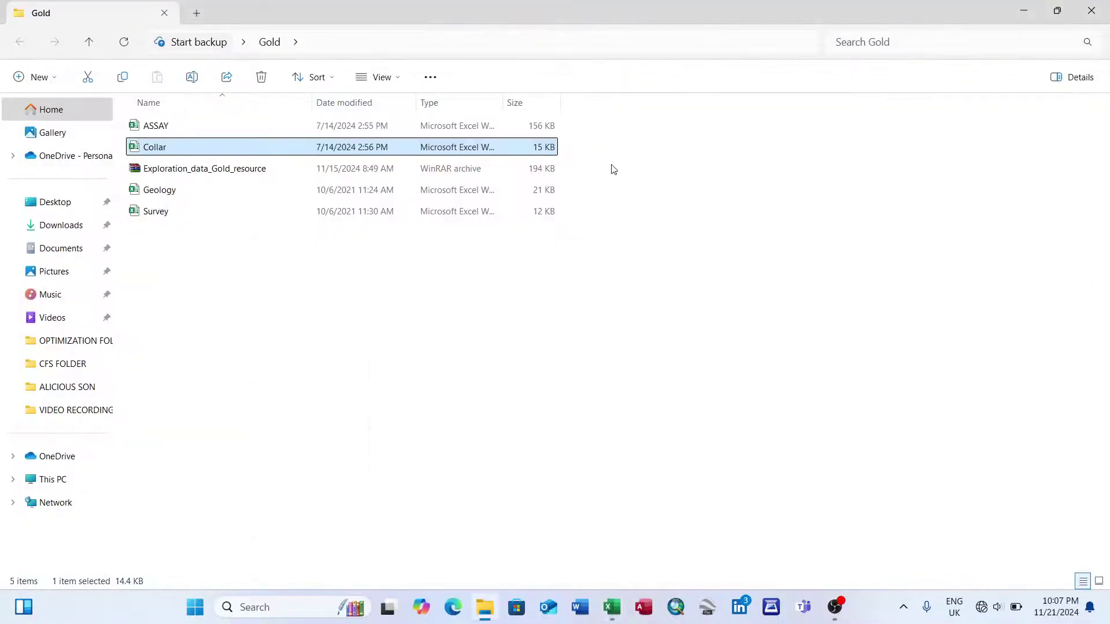
Open the Geology workbook from the Gold folder and widen its depth_from and depth_to columns to show the full headers
double_click(181, 196)
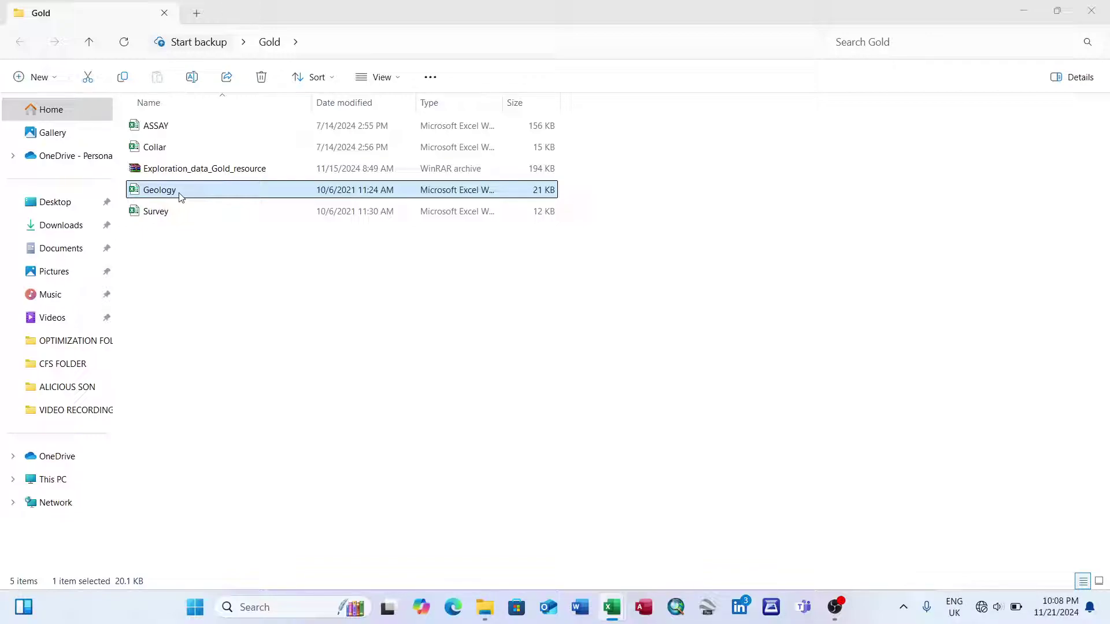
double_click(181, 197)
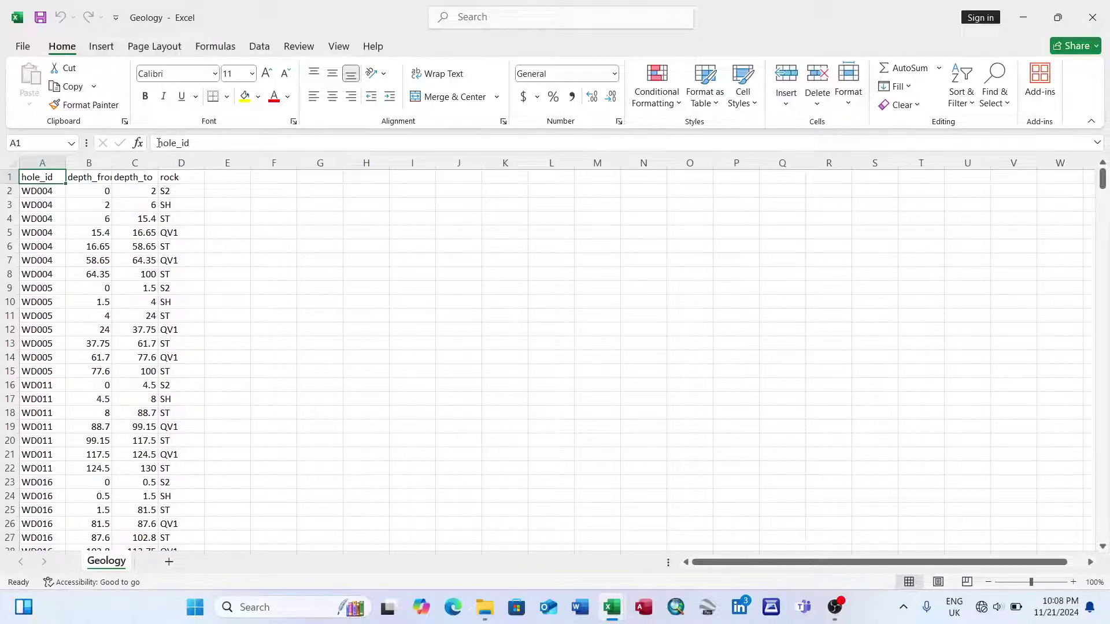
click(96, 163)
drag(112, 164, 233, 163)
click(193, 163)
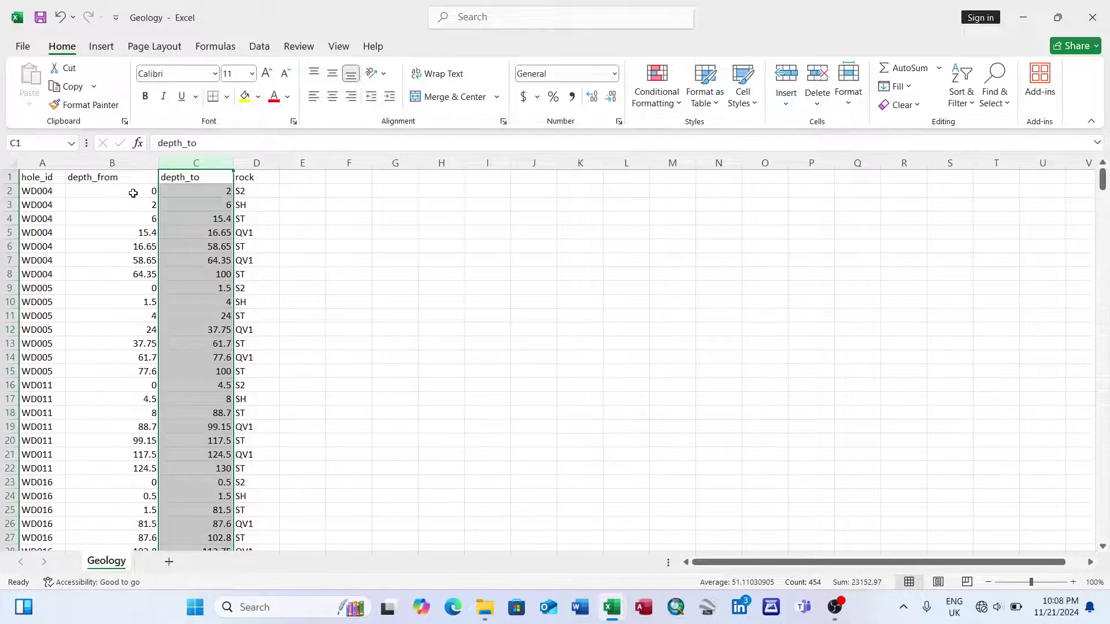
click(183, 194)
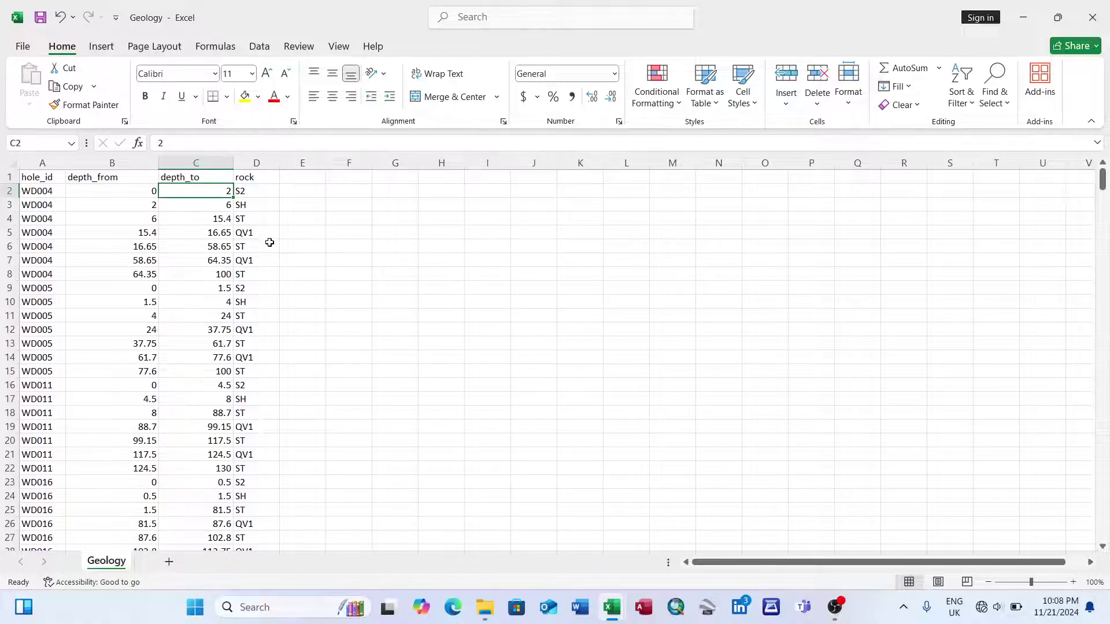
click(1020, 17)
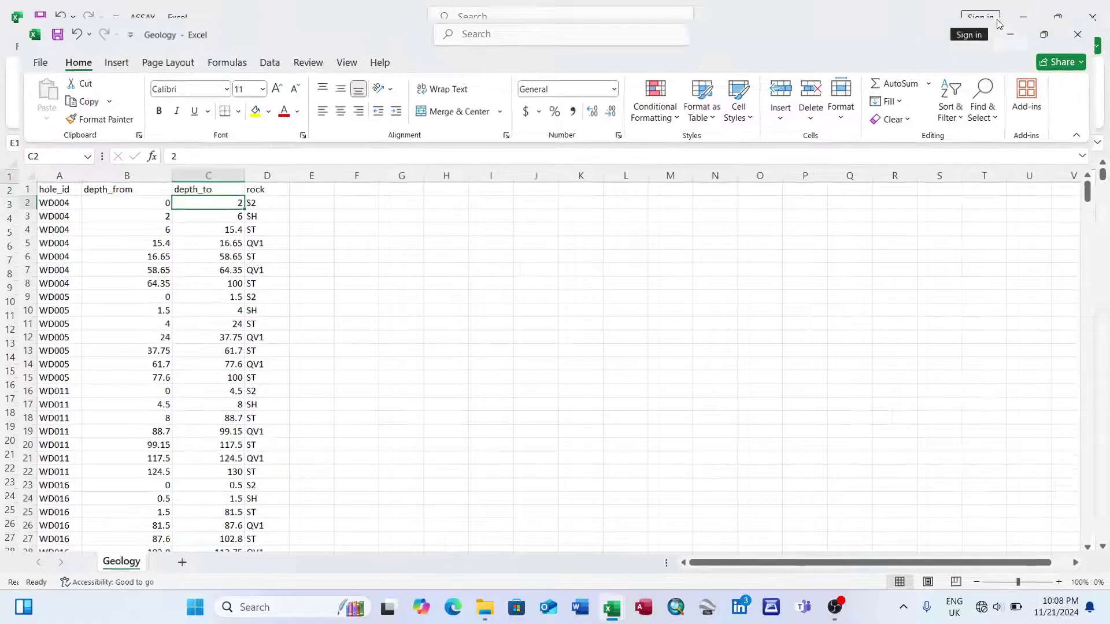
click(1020, 17)
click(1021, 10)
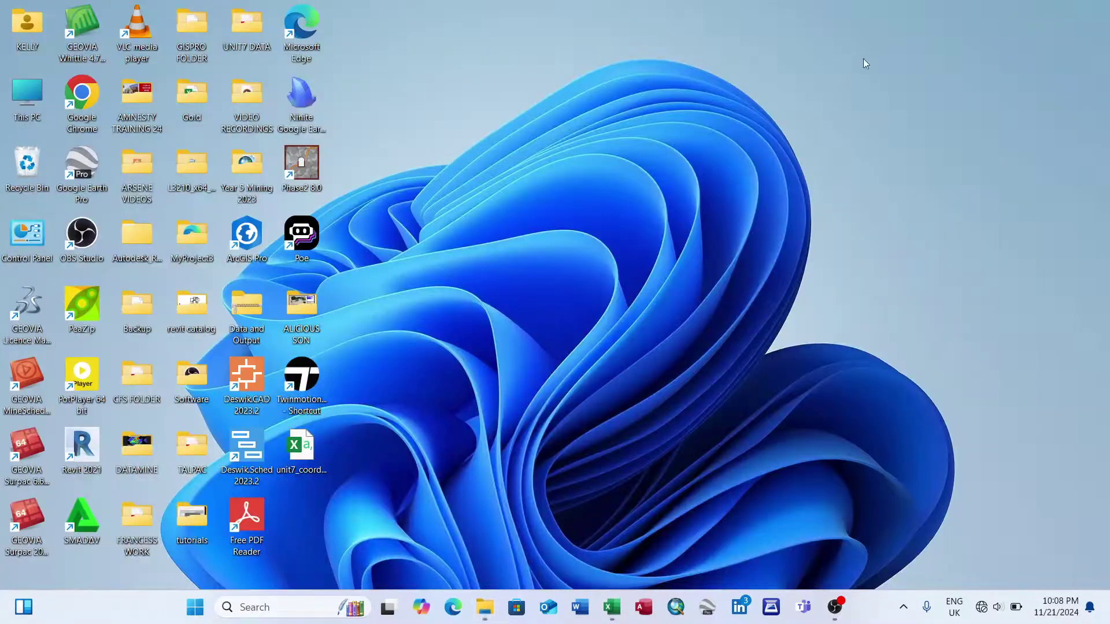
Open the Survey workbook from the Gold folder and review its depth, dip and azimuth records
click(484, 607)
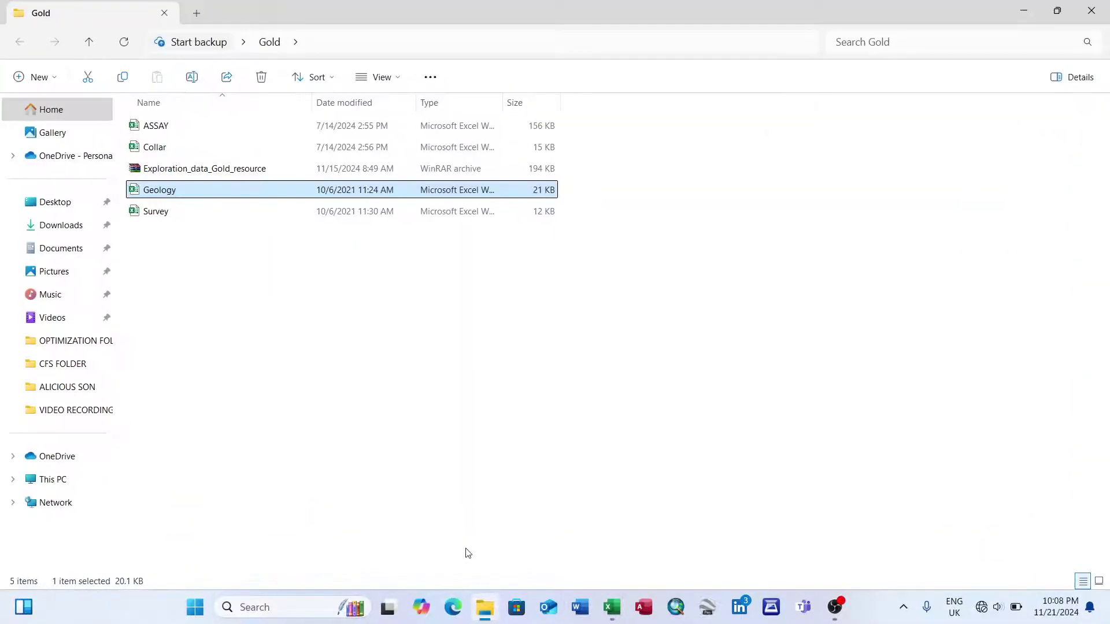
double_click(189, 216)
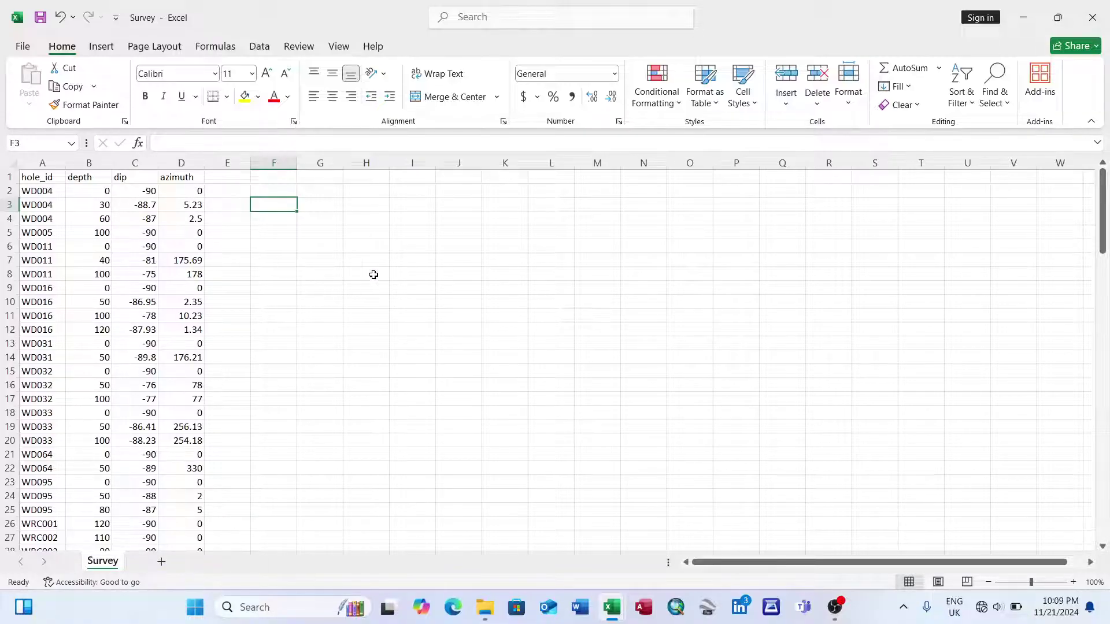
scroll(317, 316, down, 3)
scroll(317, 315, up, 3)
Find Access through the system search and switch to its start screen
click(291, 611)
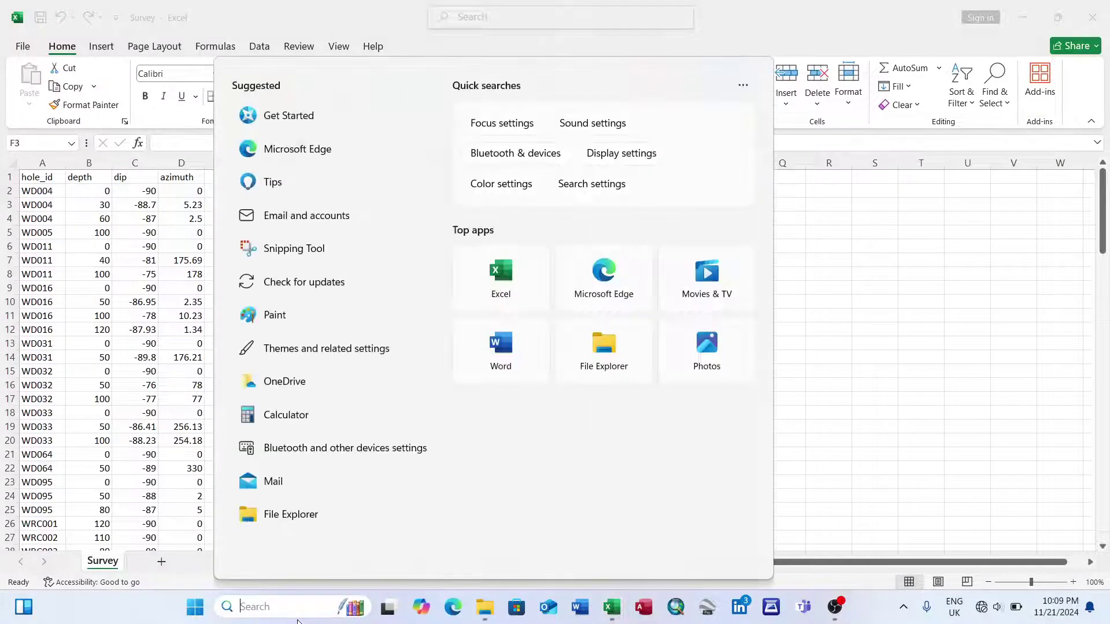
text(access)
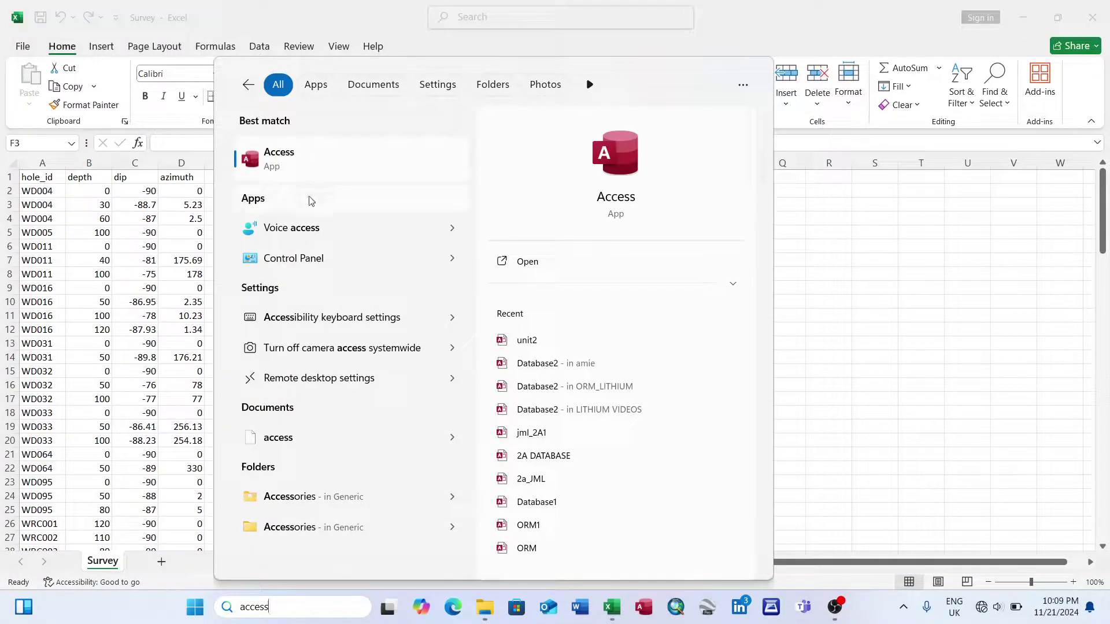
click(322, 163)
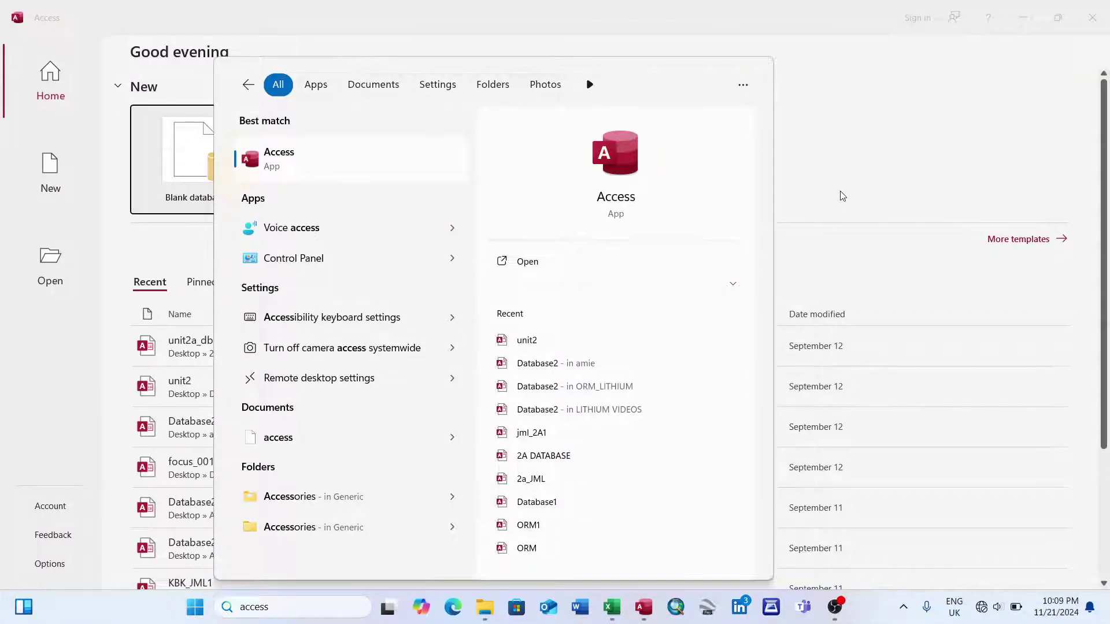
click(850, 177)
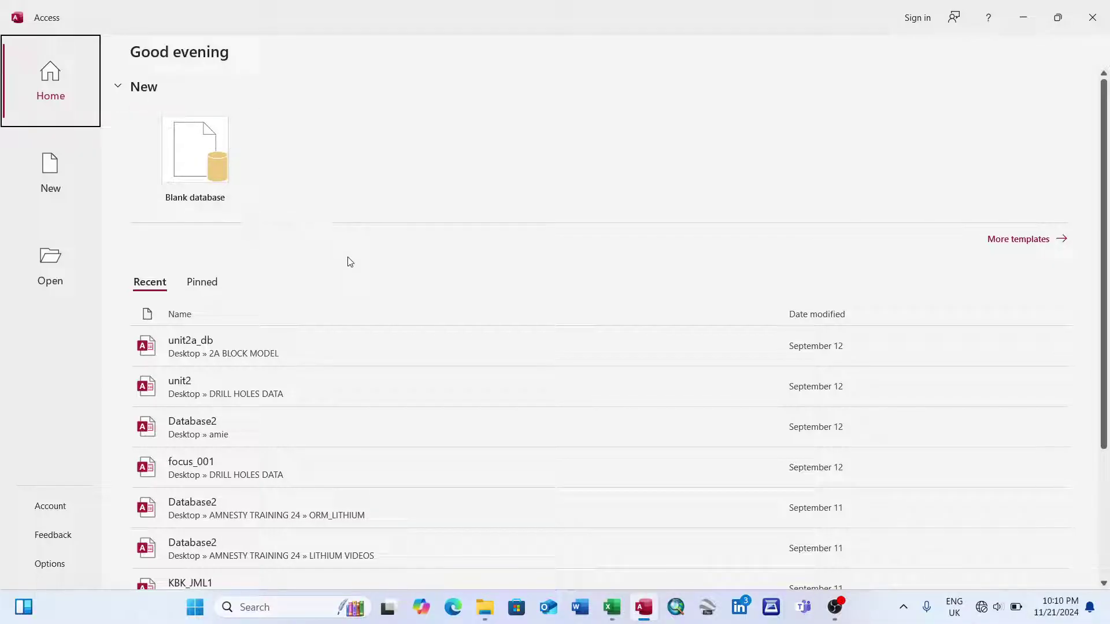
Create a blank database named training in the Gold folder on the desktop
click(193, 157)
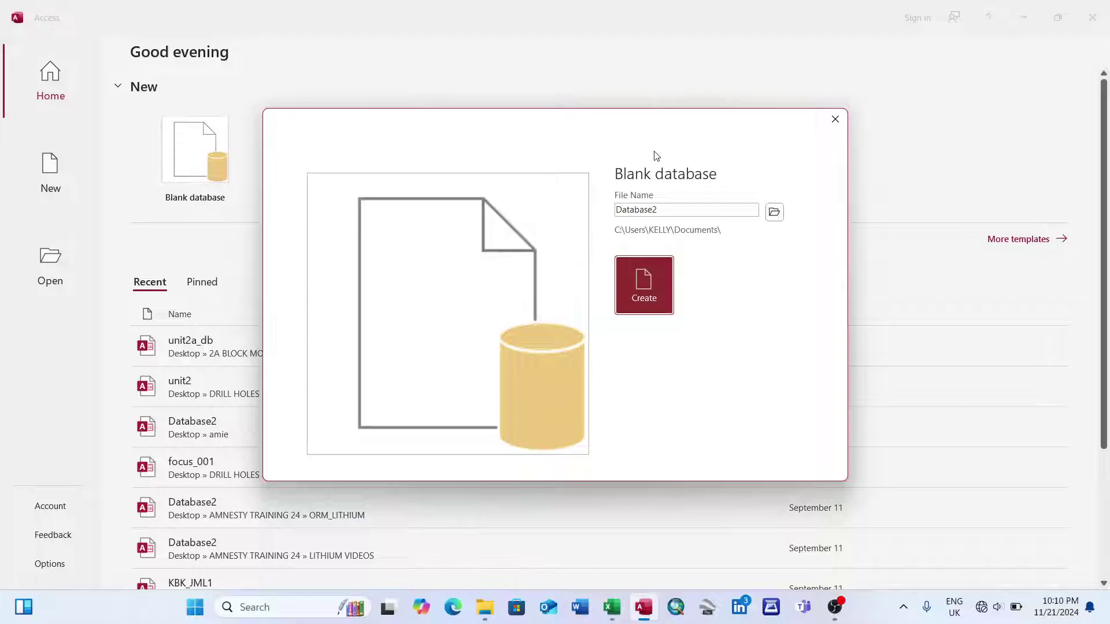
double_click(673, 212)
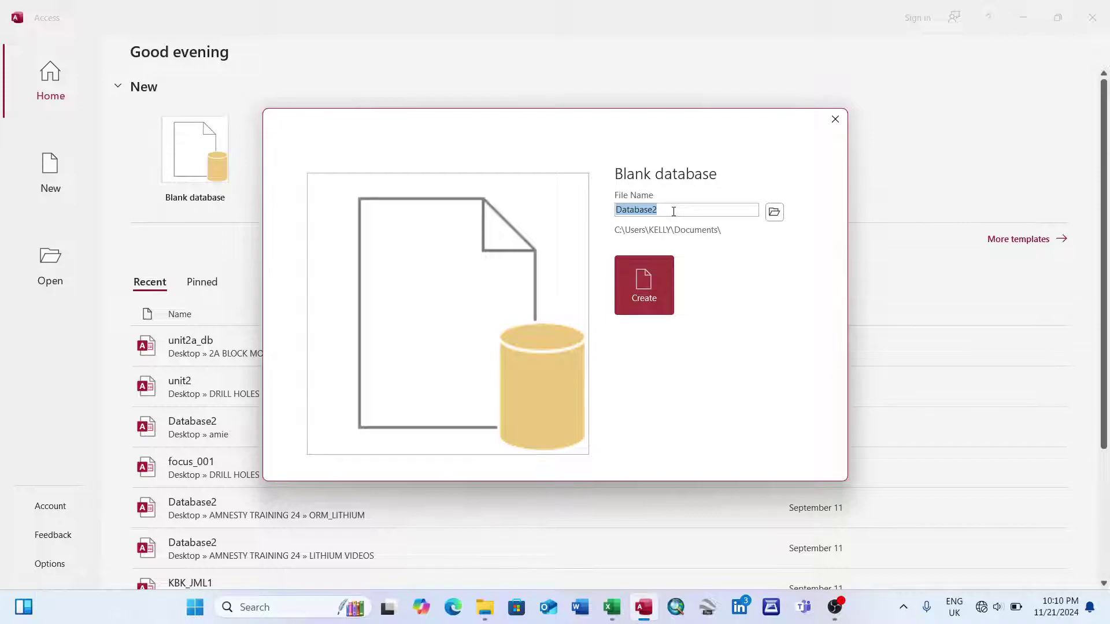
text(training)
click(774, 212)
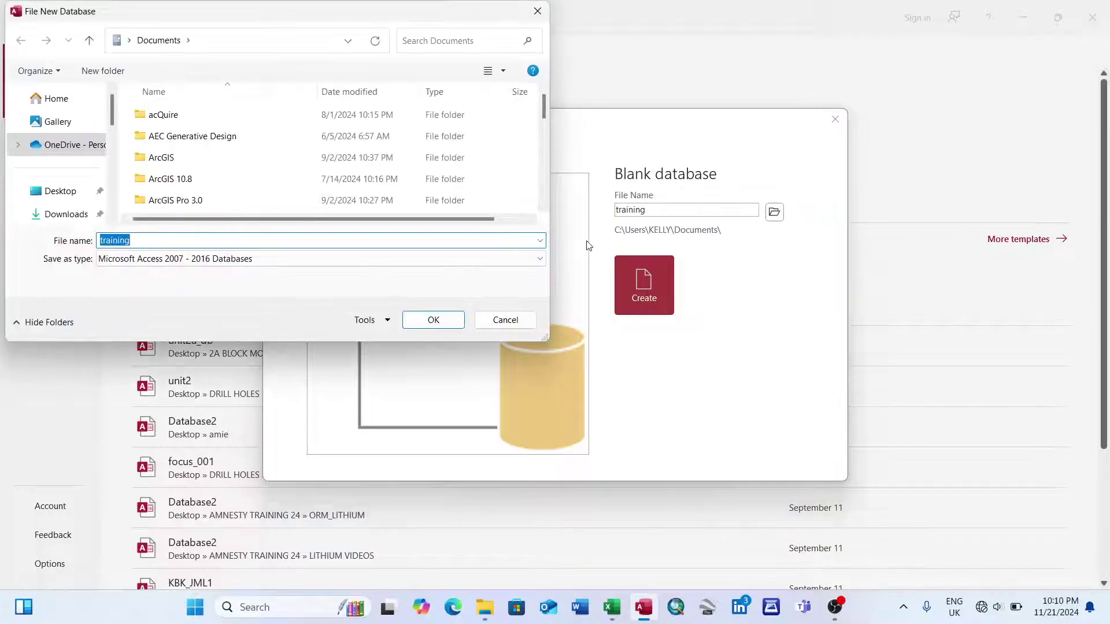
click(71, 192)
scroll(198, 165, down, 2)
click(189, 182)
double_click(188, 182)
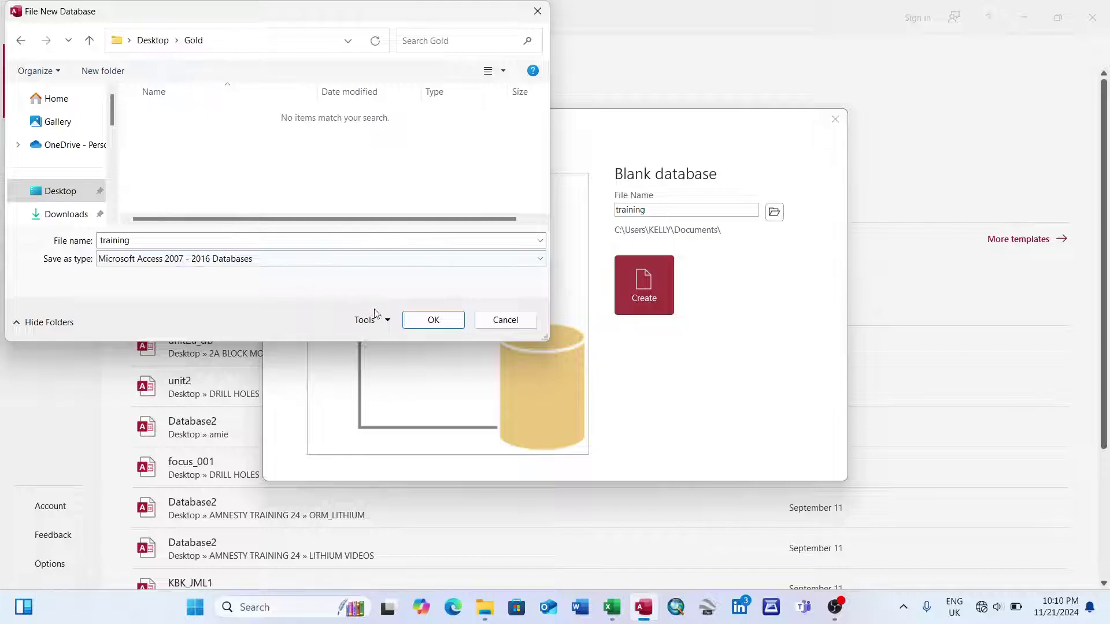
click(421, 319)
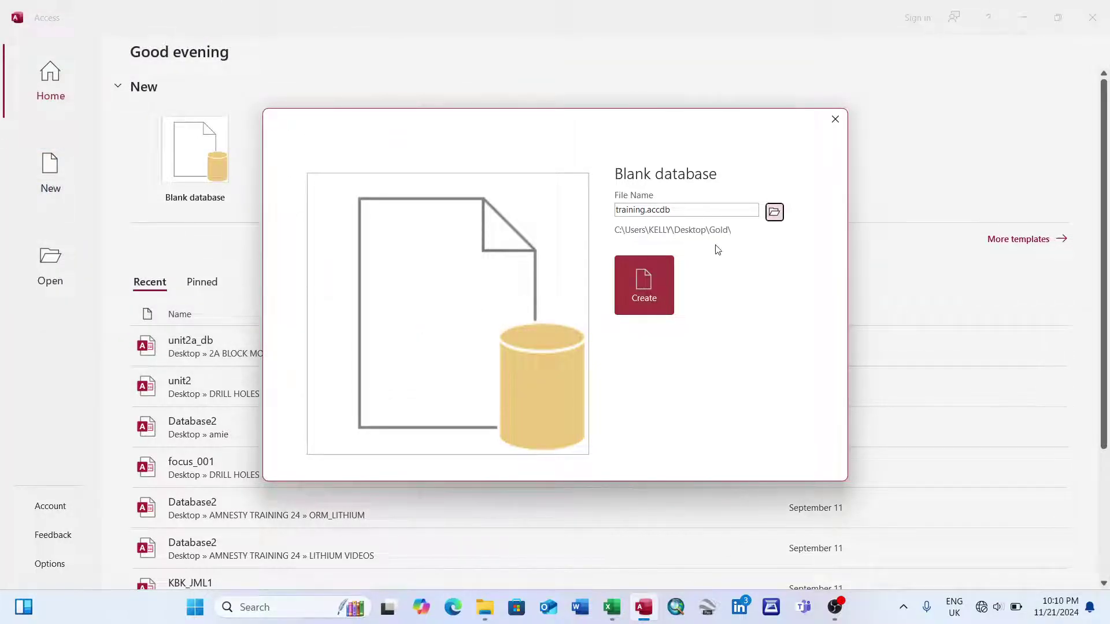
click(643, 286)
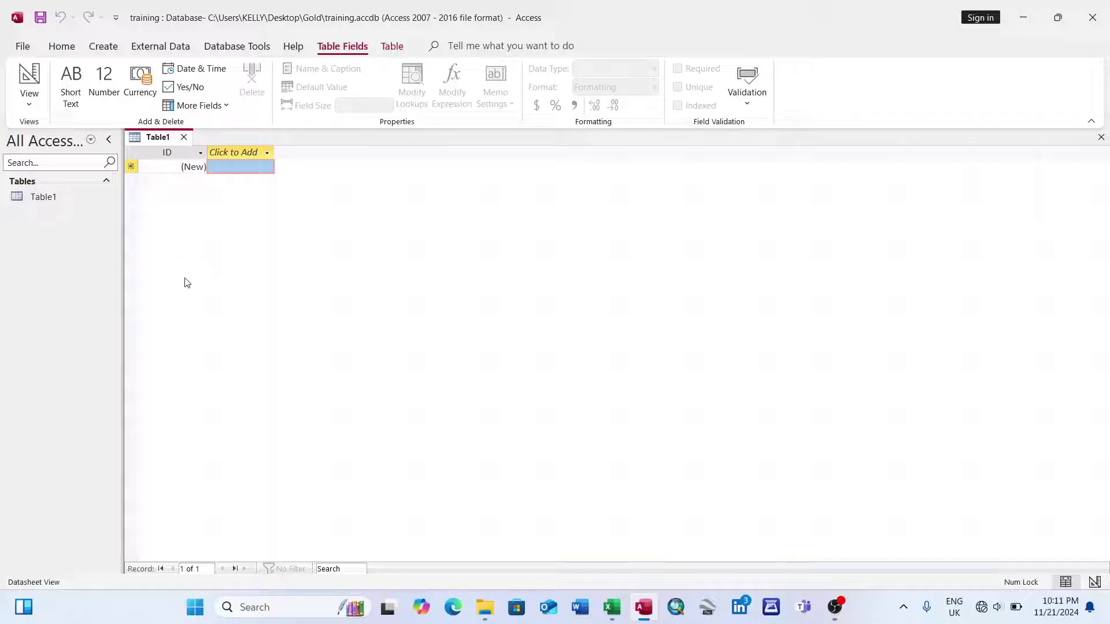
Start an Excel import into a new table, choosing the ASSAY workbook in the desktop's Gold folder as the source
click(160, 48)
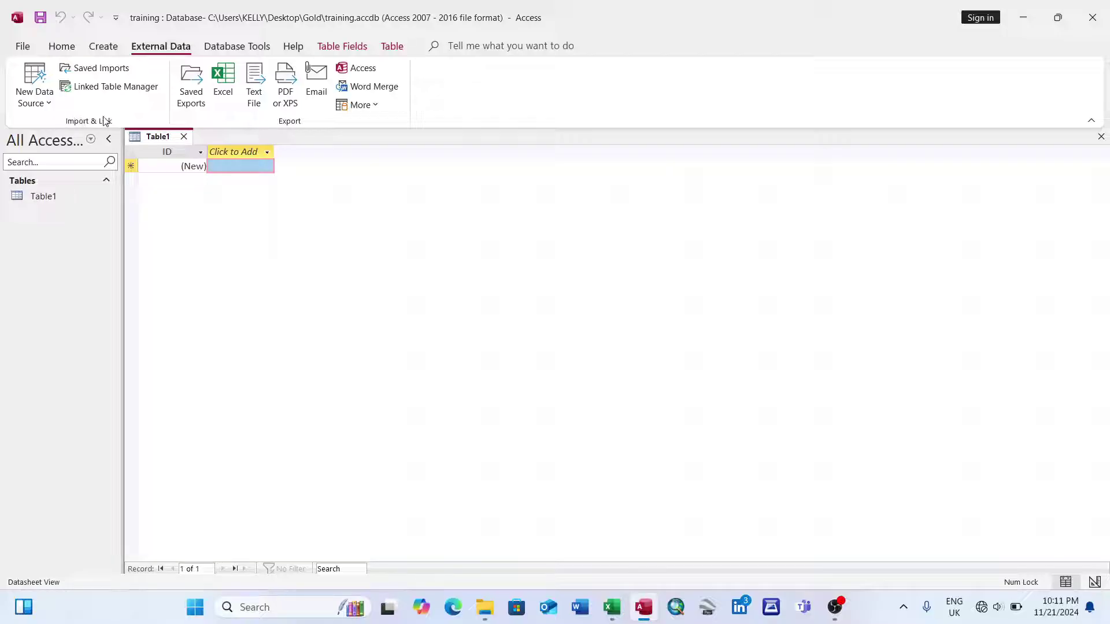
click(48, 104)
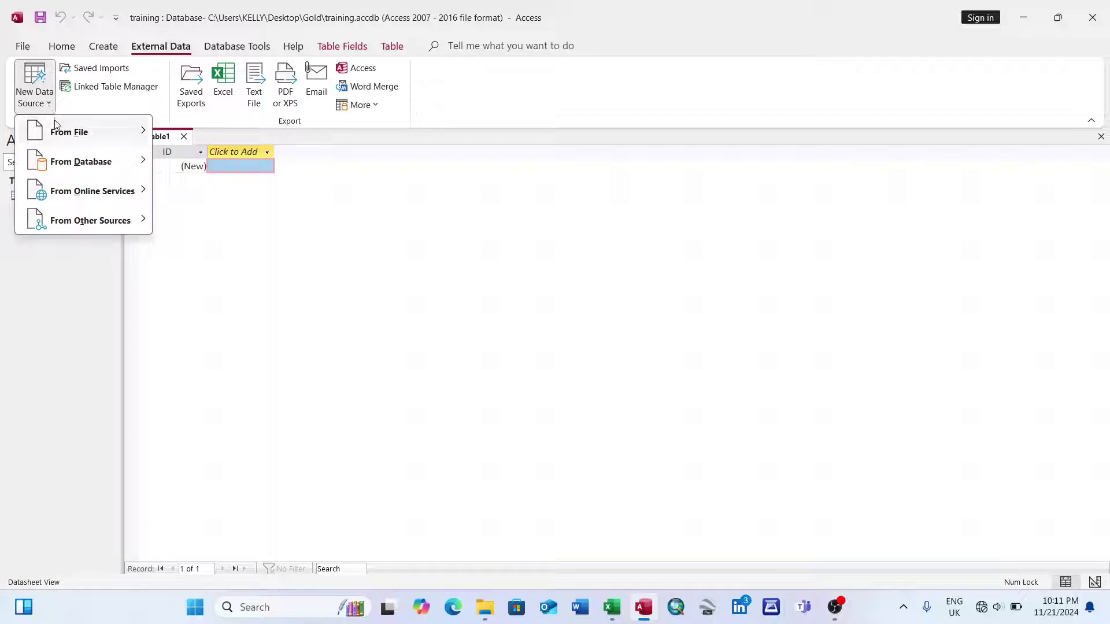
mouse_move(61, 134)
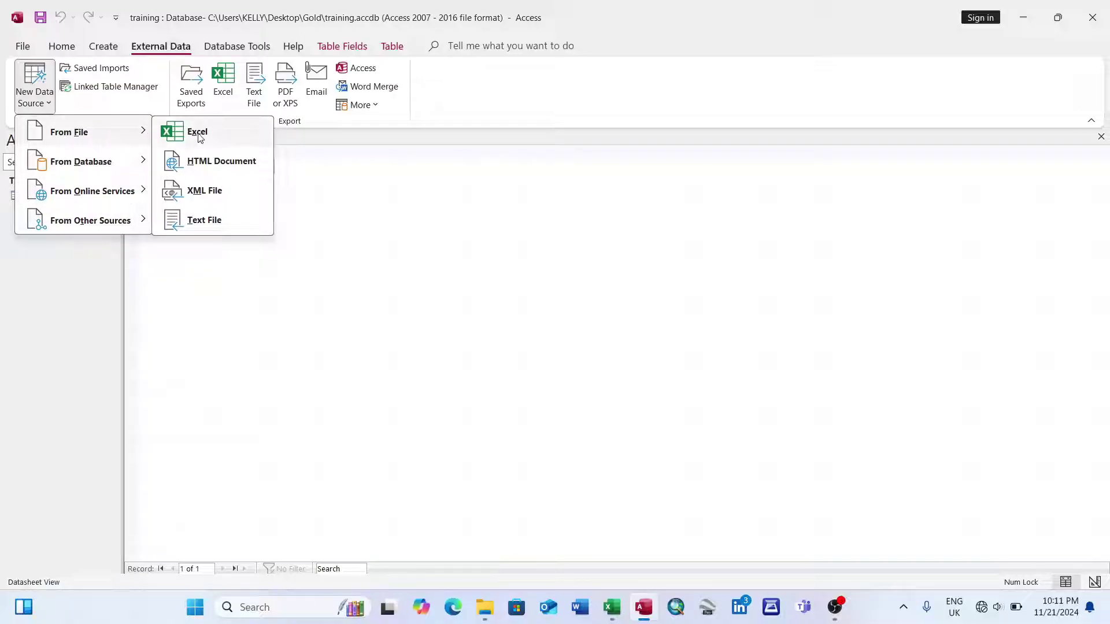
click(203, 137)
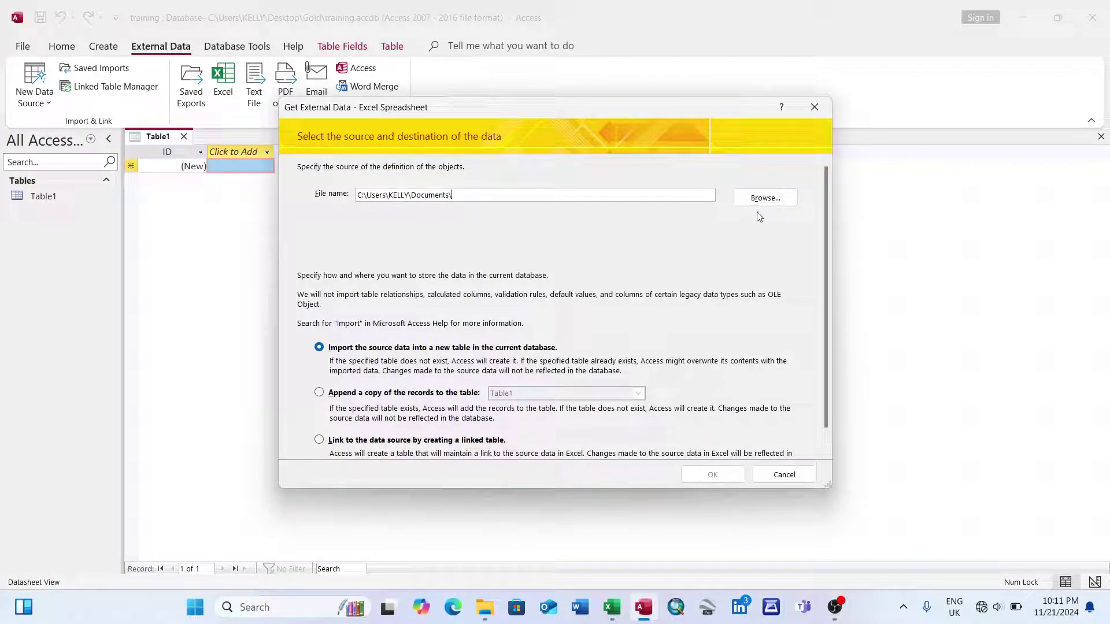
click(766, 198)
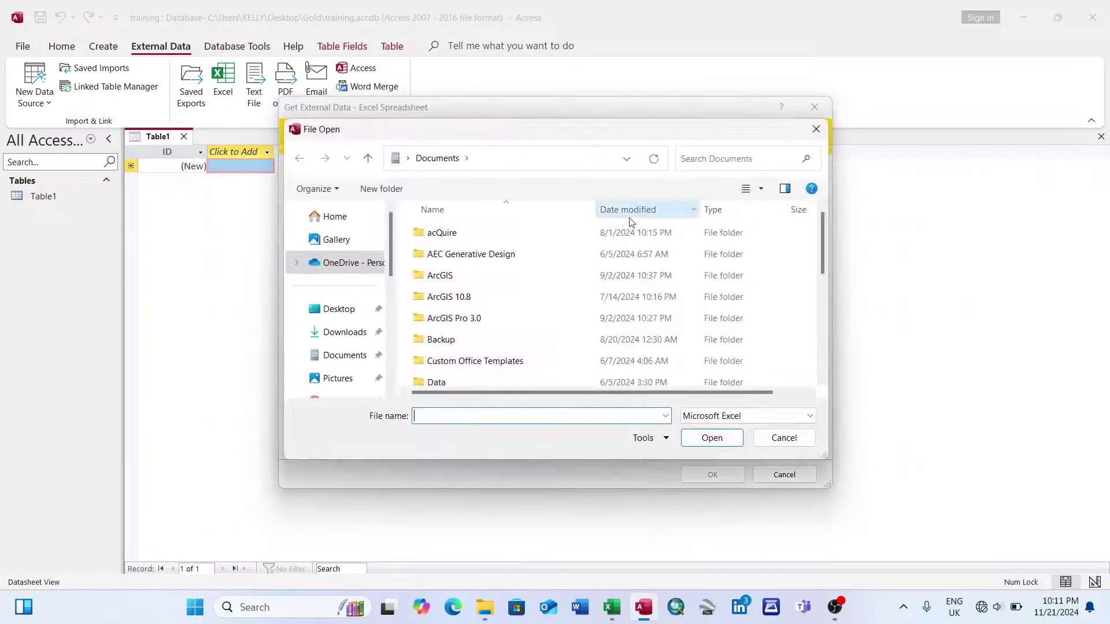
click(346, 309)
scroll(414, 306, down, 2)
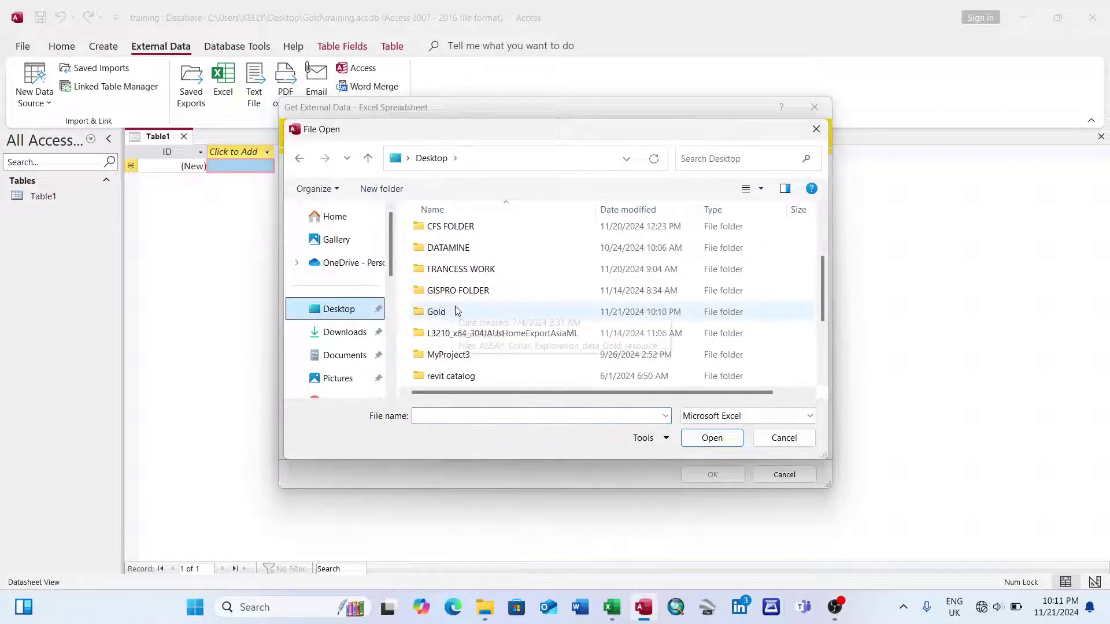
double_click(459, 314)
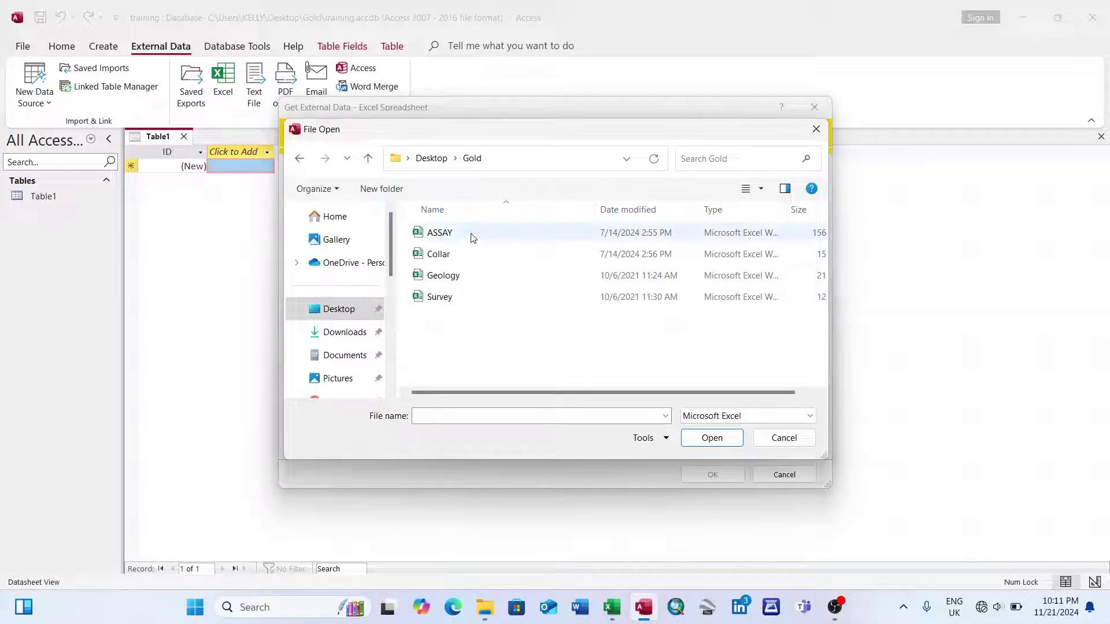
click(472, 236)
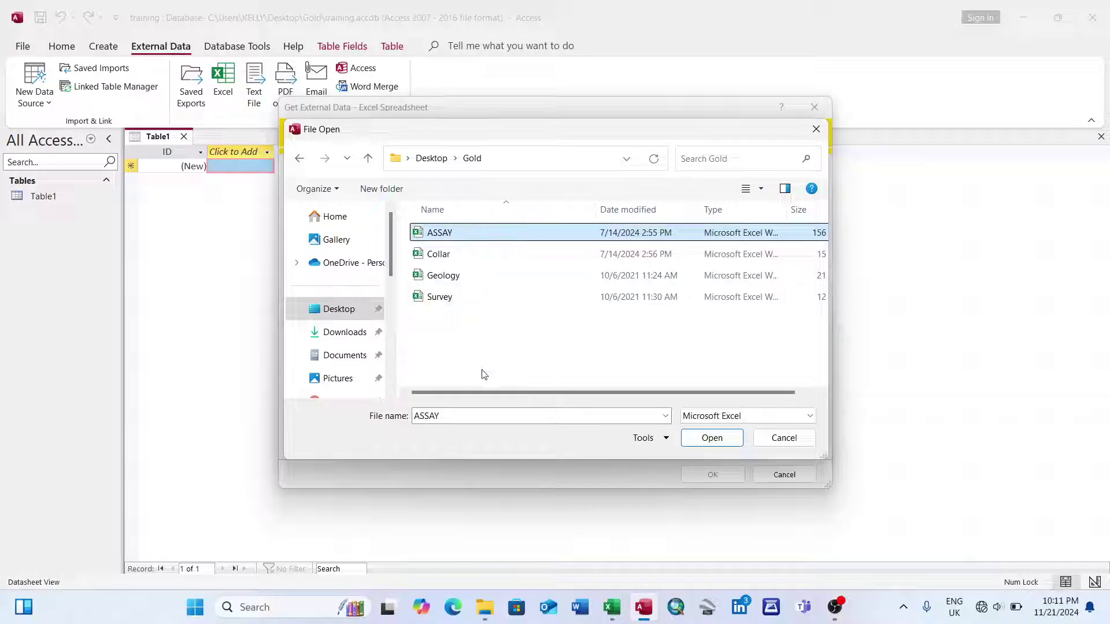
click(699, 444)
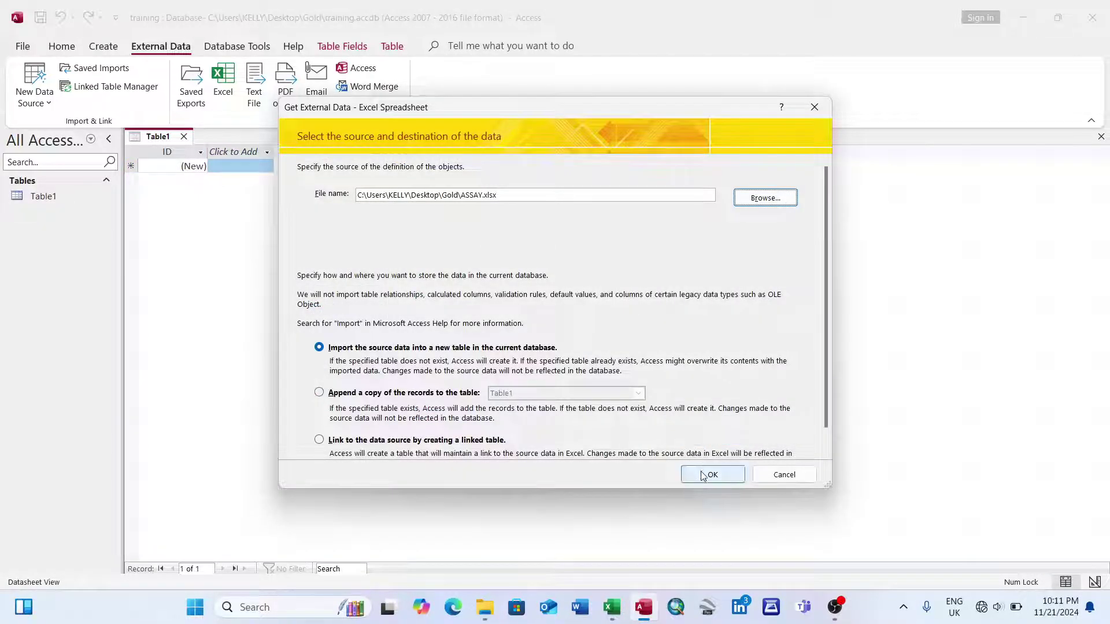
Import the ASSAY worksheet into a table named Assay with first-row headings and an Access-added primary key, without saving import steps, and open it
click(711, 474)
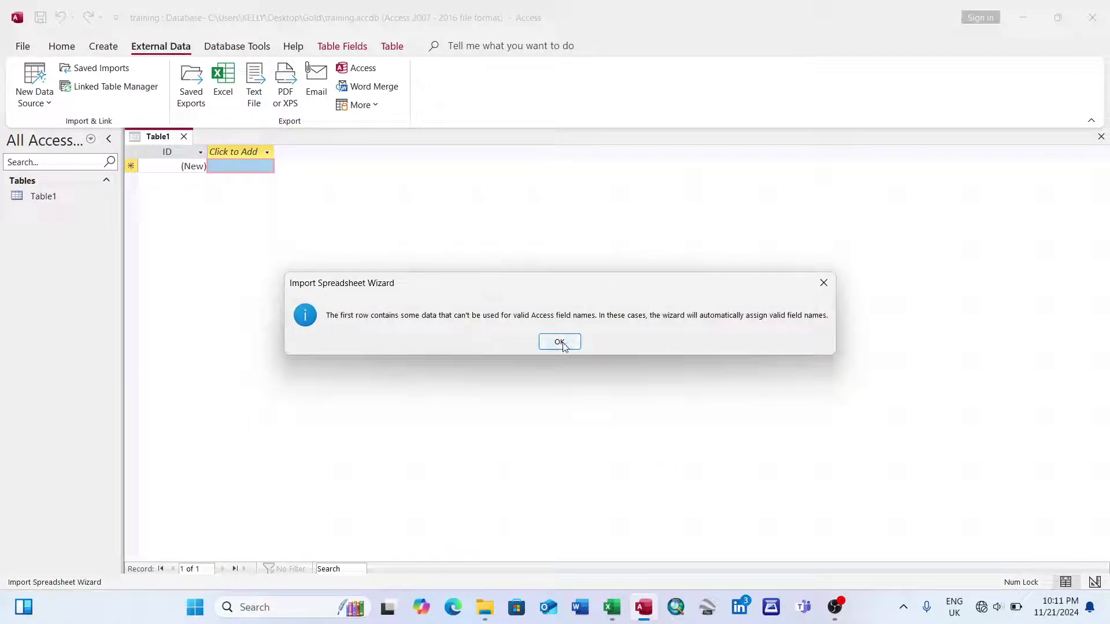
click(560, 341)
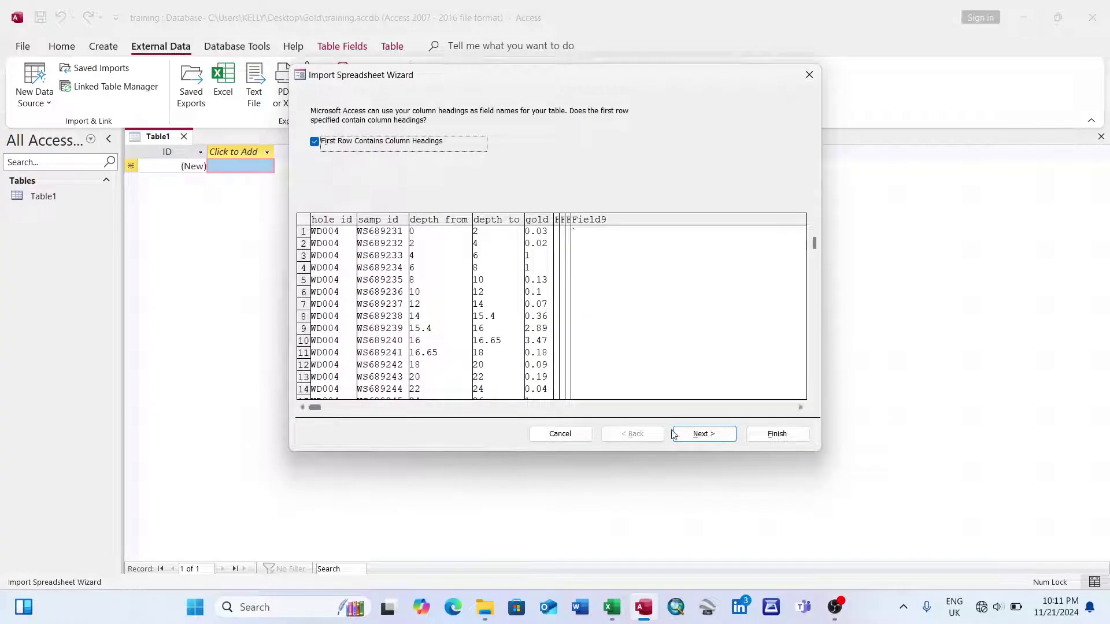
click(703, 435)
click(702, 434)
click(703, 434)
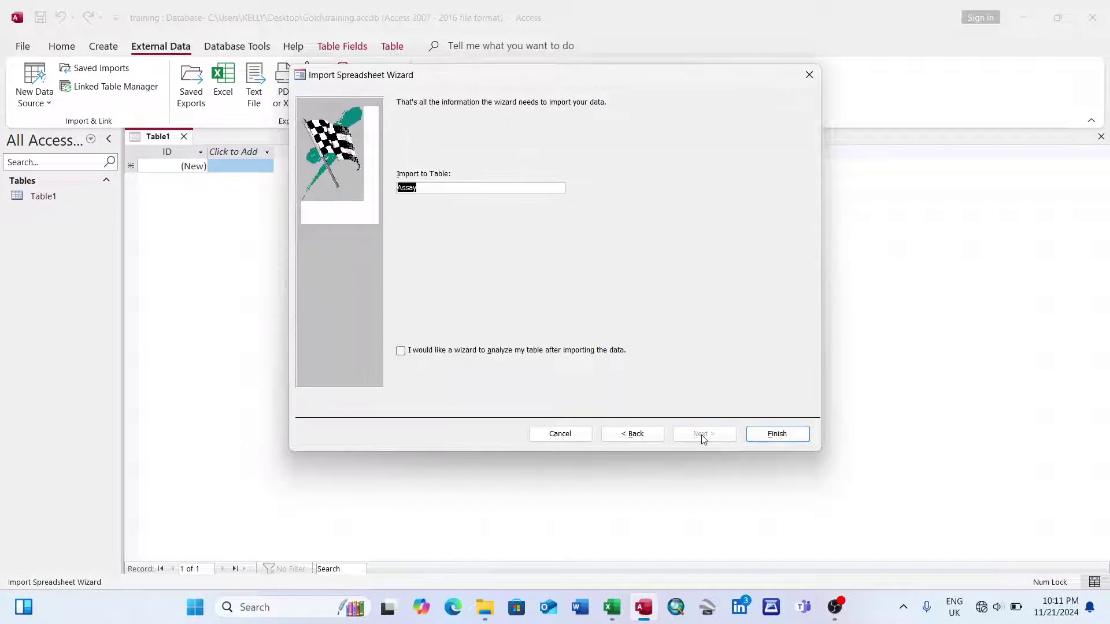
click(767, 434)
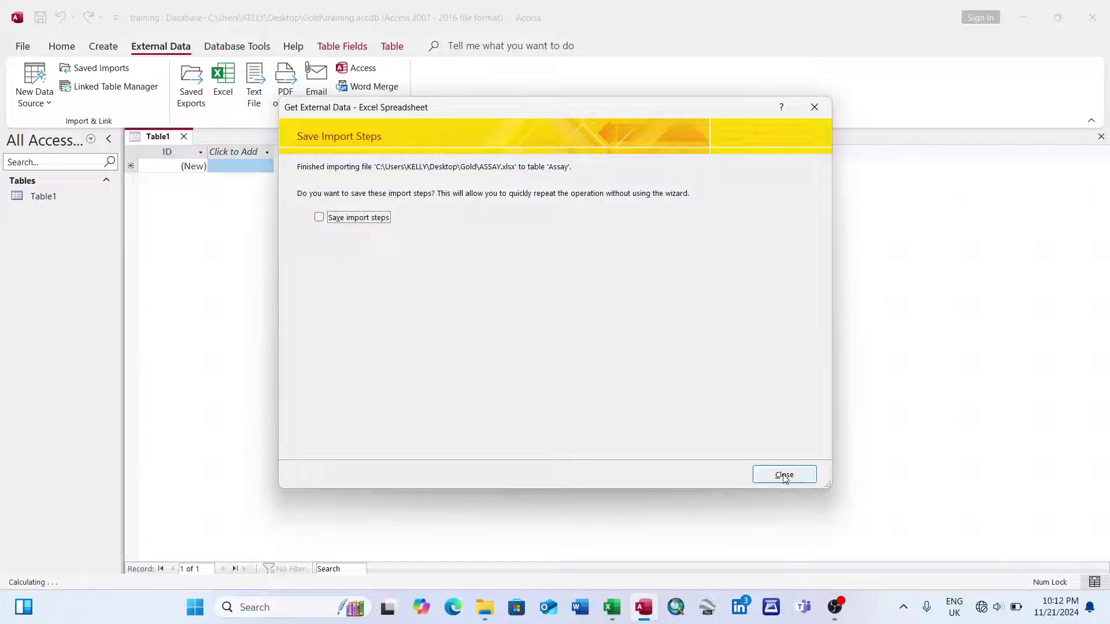
click(785, 475)
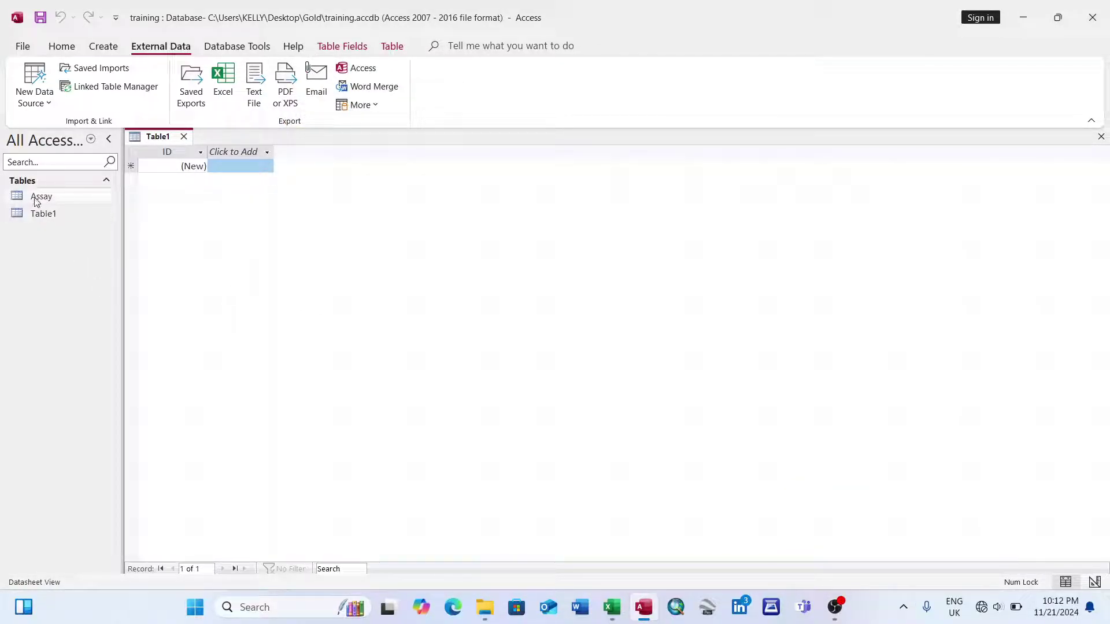
double_click(36, 198)
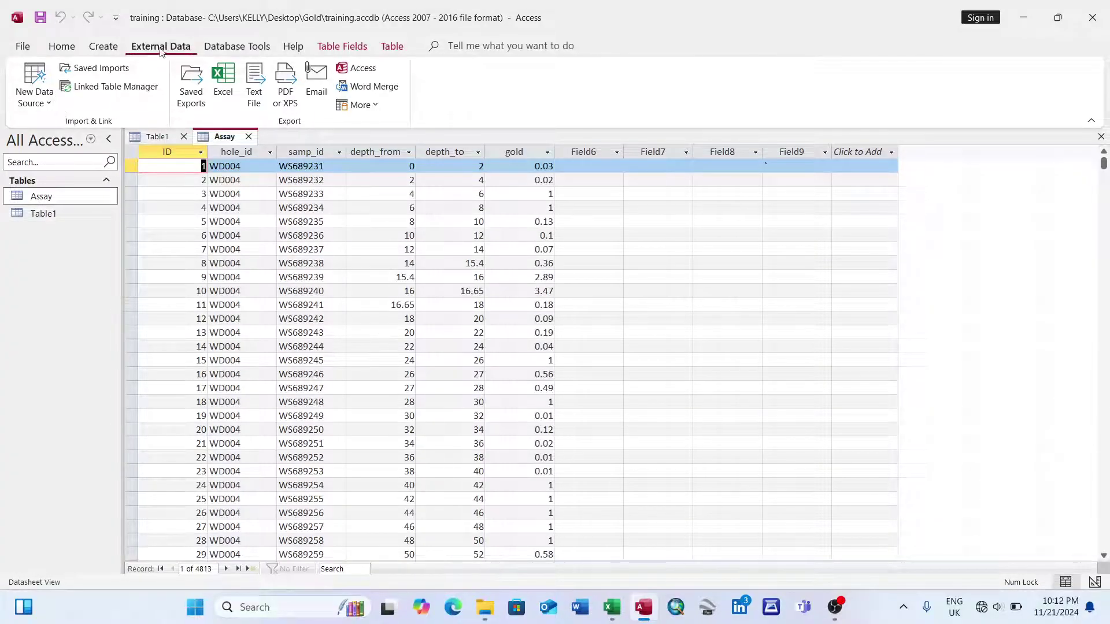
Start another Excel import into a new table, choosing the Collar workbook in the Gold folder as the source
click(40, 106)
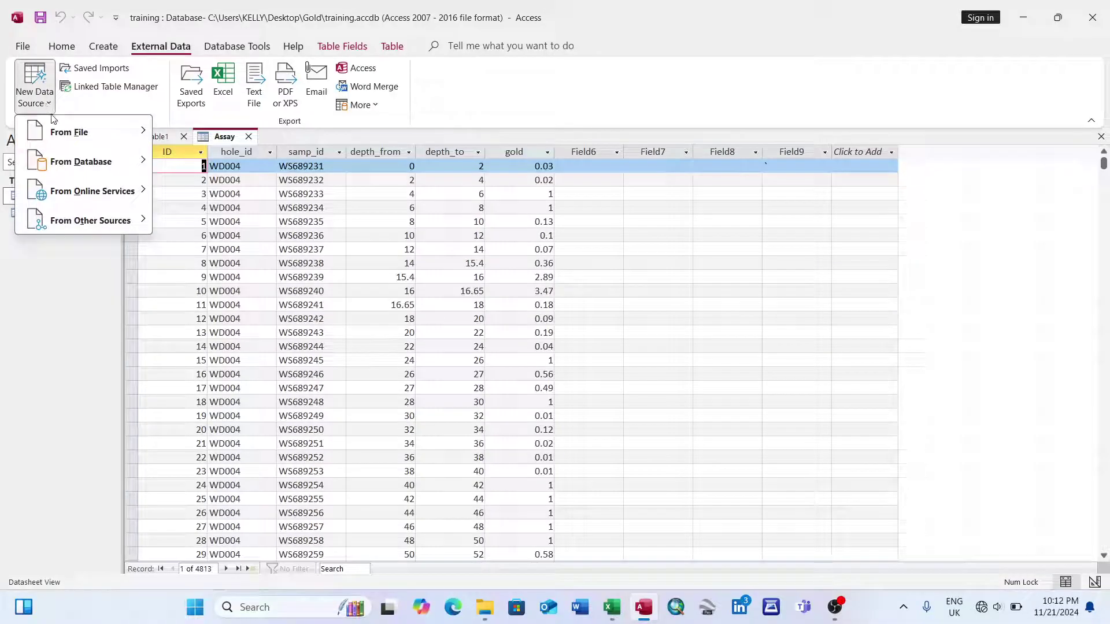
mouse_move(64, 131)
click(211, 133)
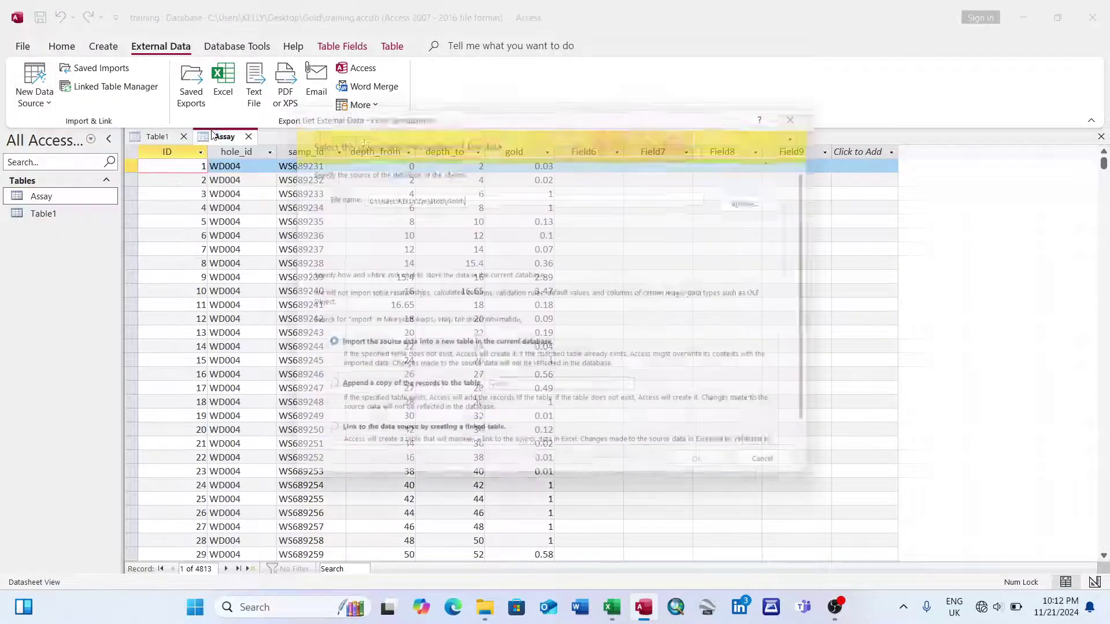
click(766, 198)
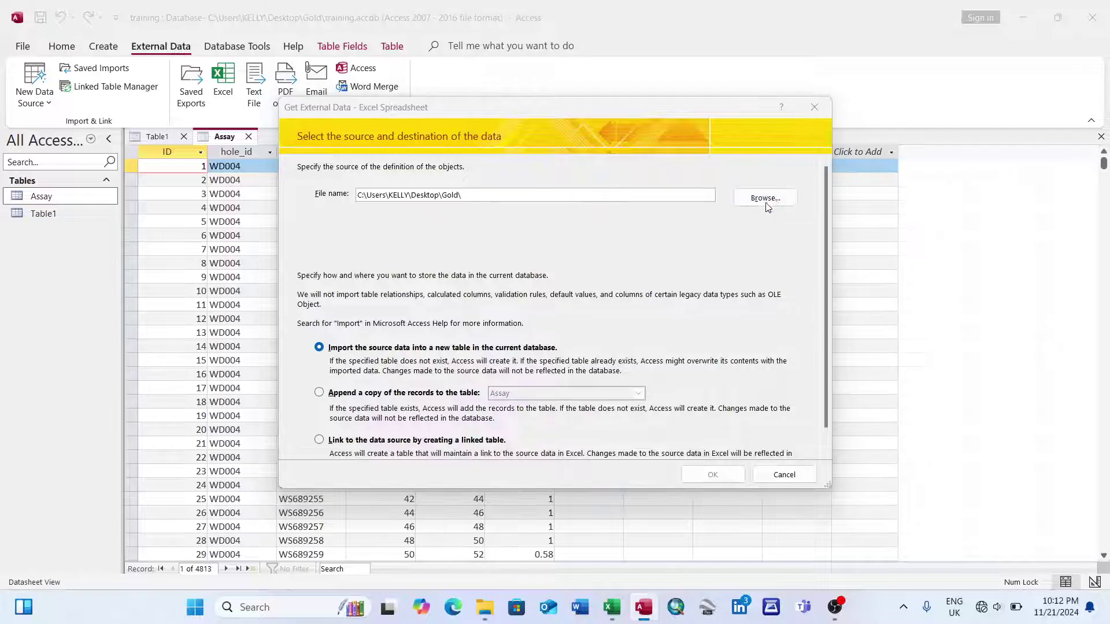
click(470, 257)
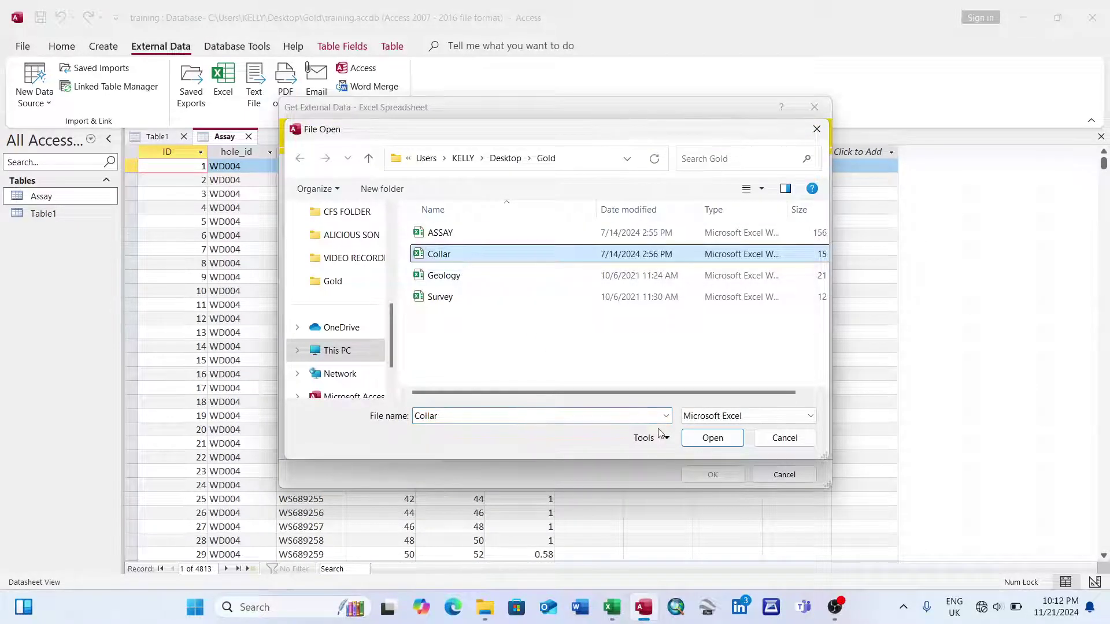
click(708, 438)
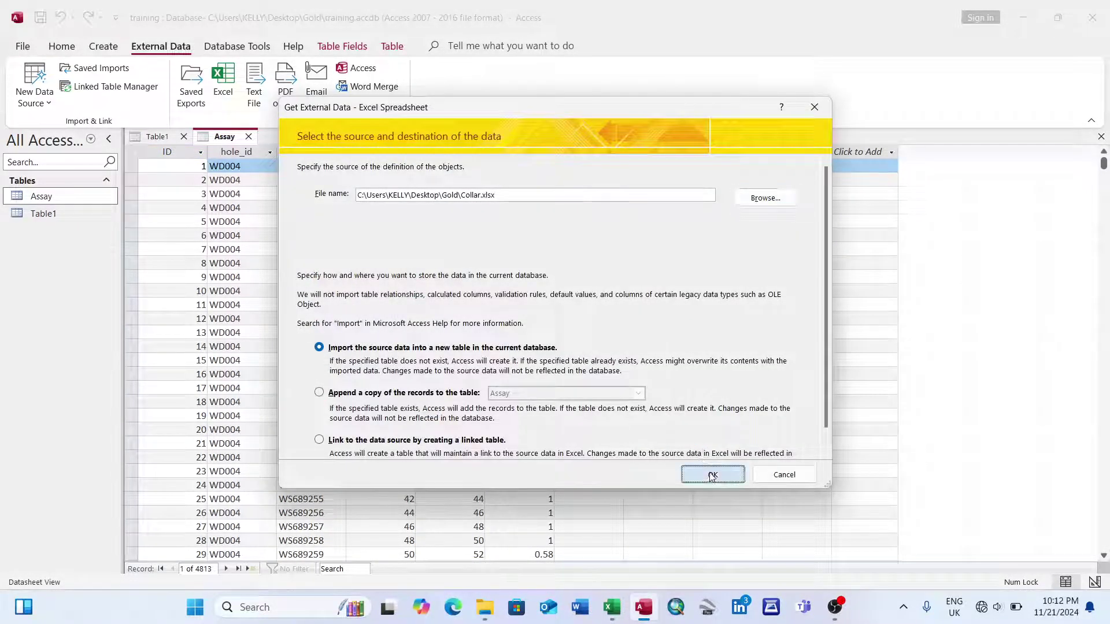
click(711, 472)
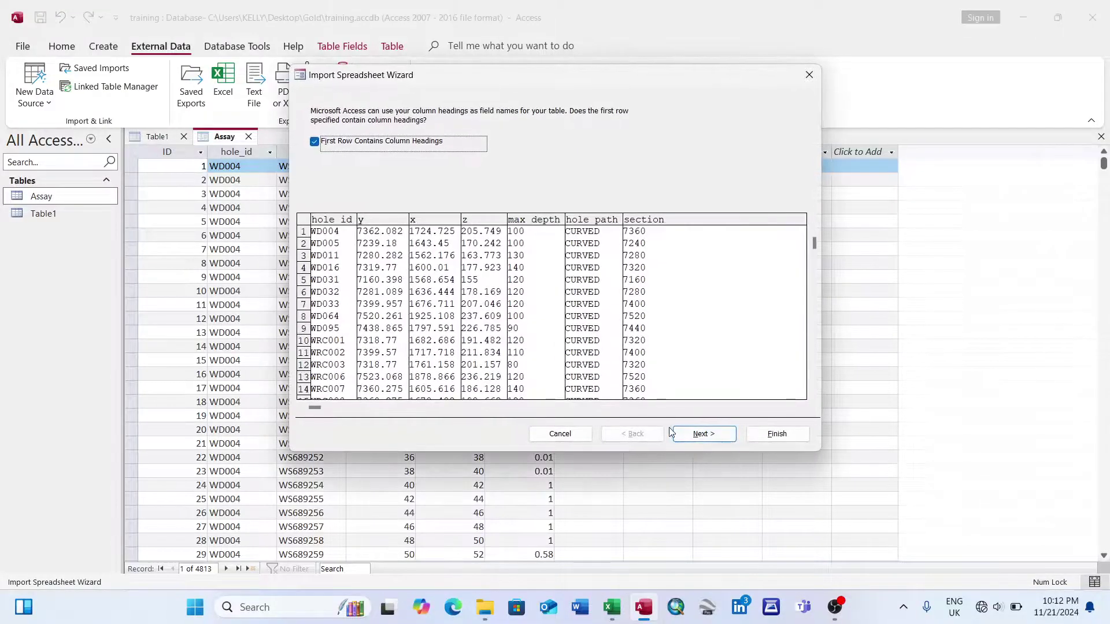
Import the collar data into a table named Collar with first-row headings and an Access-added primary key, without saving the import steps
click(701, 434)
click(700, 435)
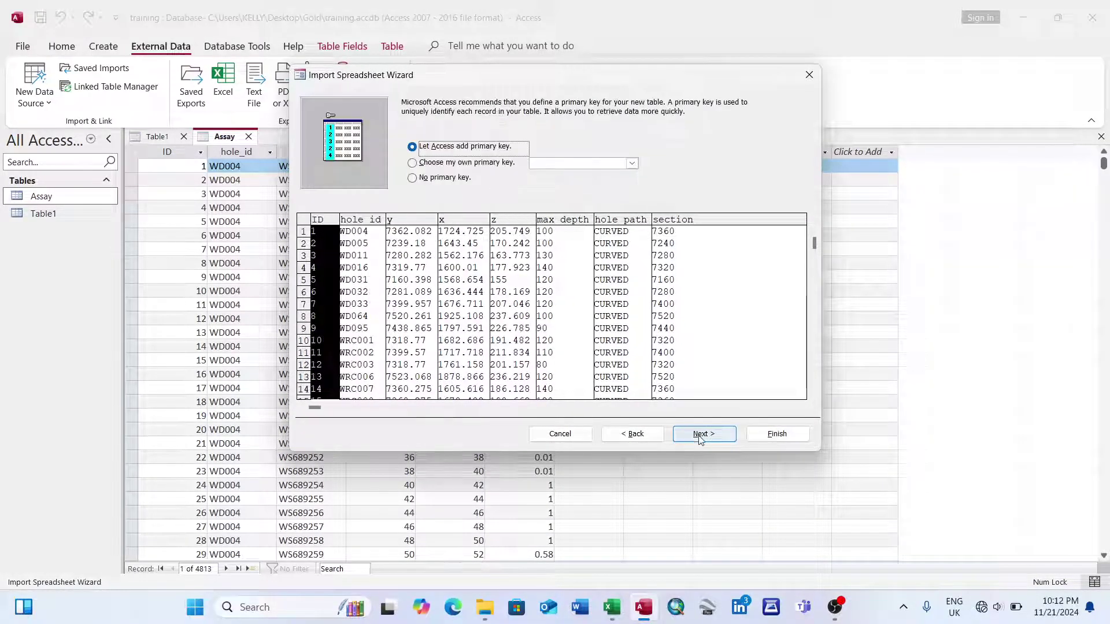
click(702, 435)
click(768, 435)
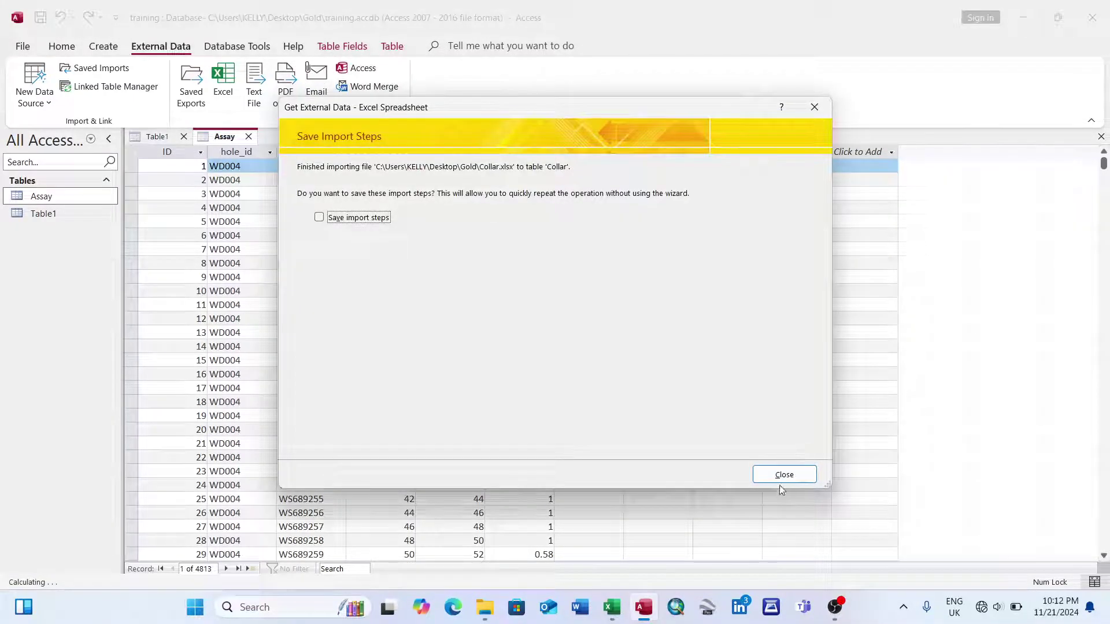
click(781, 474)
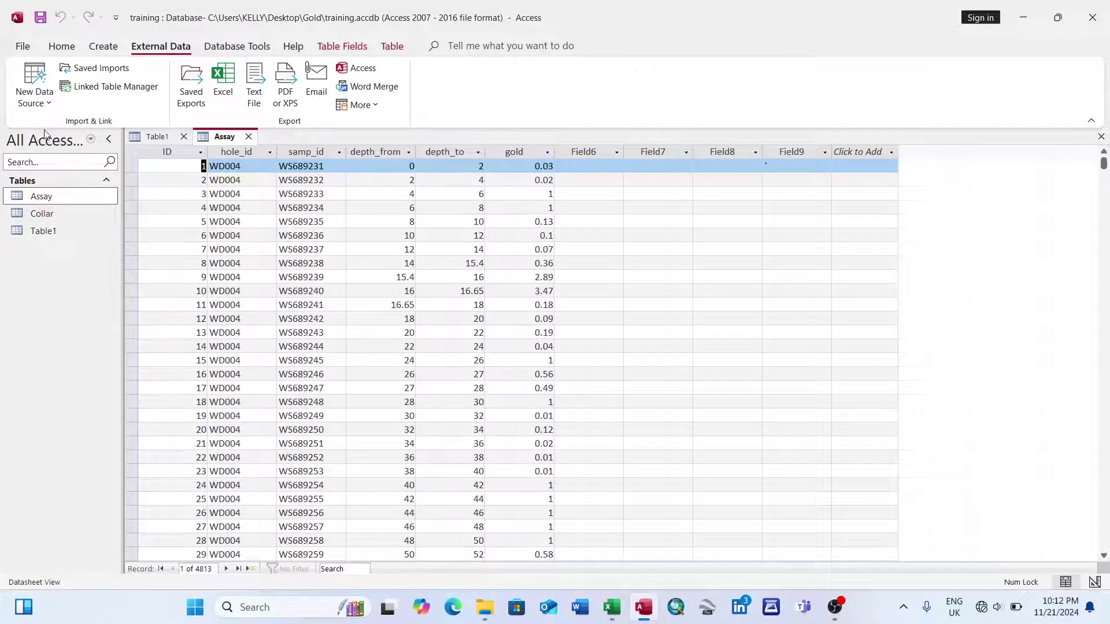
Start an Excel import into a new table, choosing the Geology workbook in the Gold folder as the source
click(48, 108)
mouse_move(69, 132)
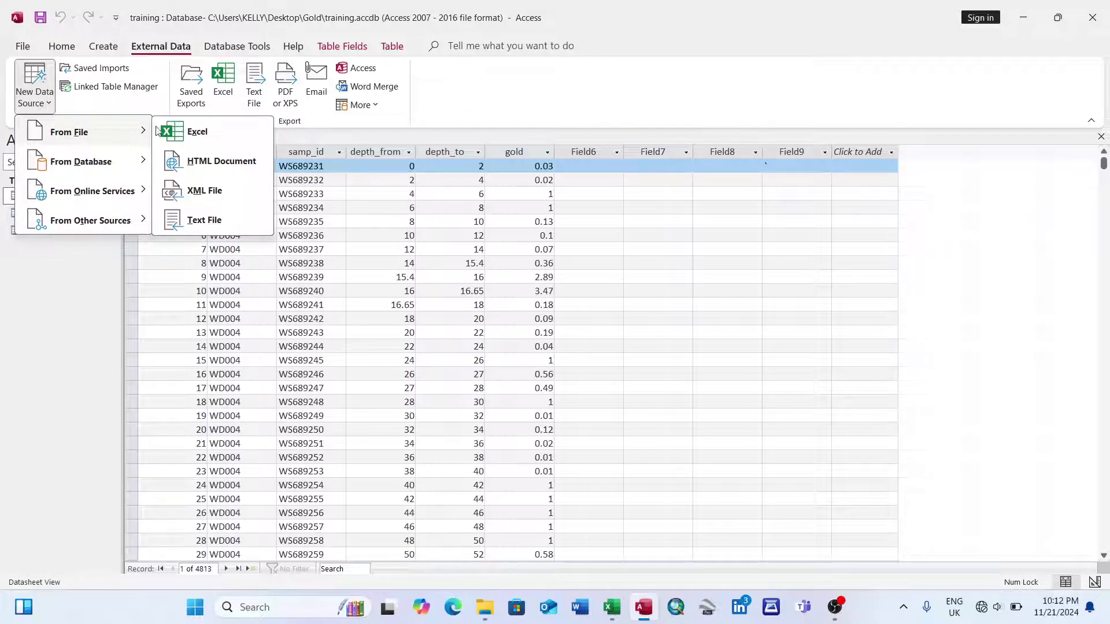
click(197, 132)
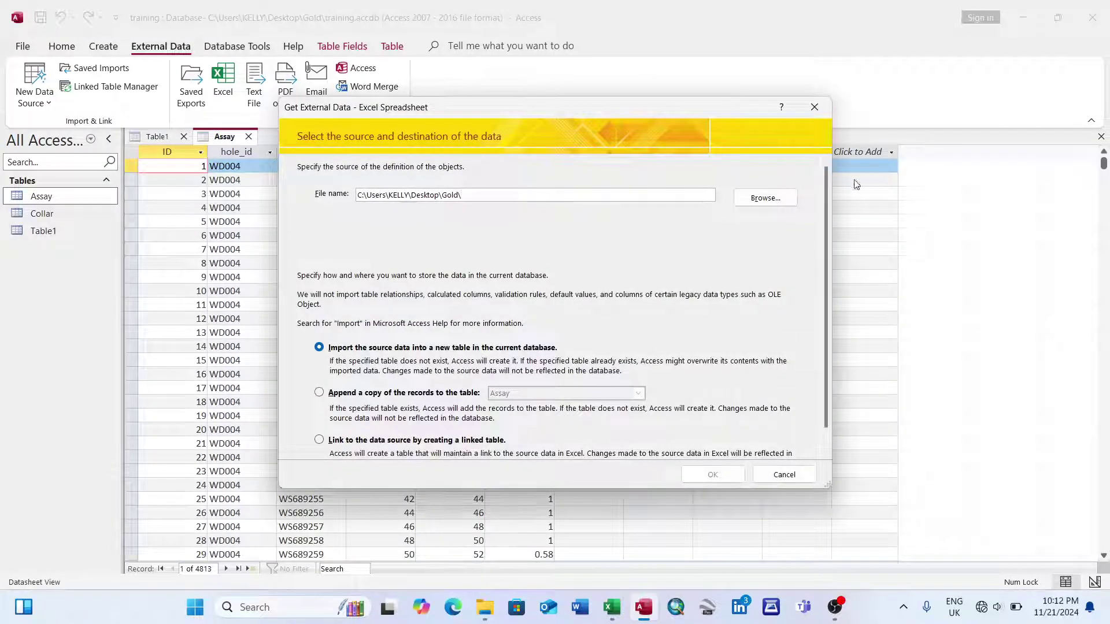
click(756, 198)
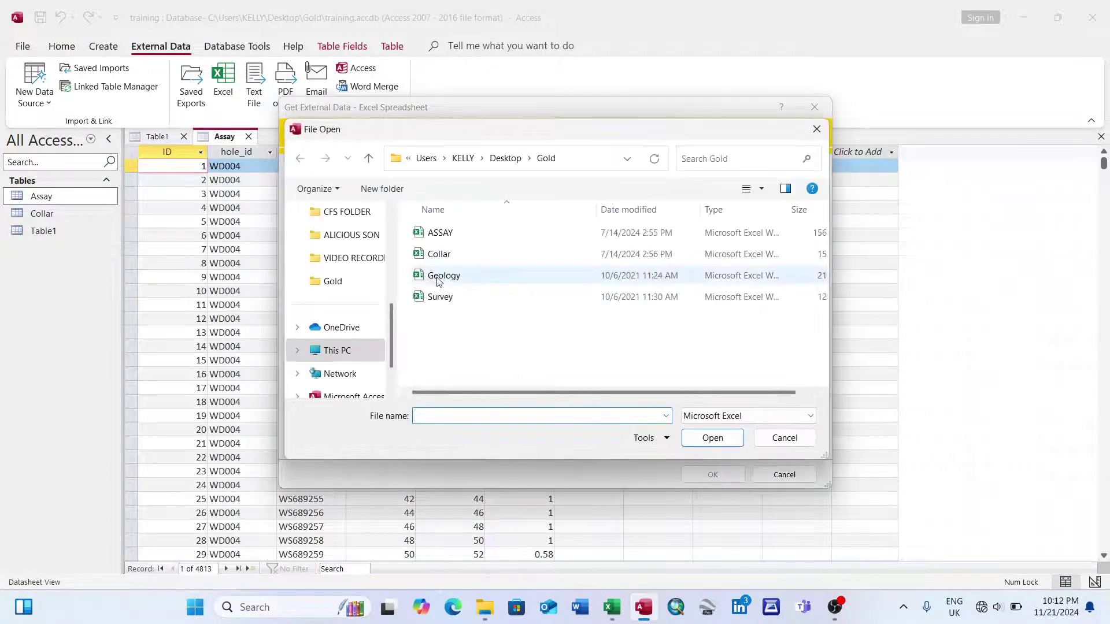
click(438, 276)
click(696, 437)
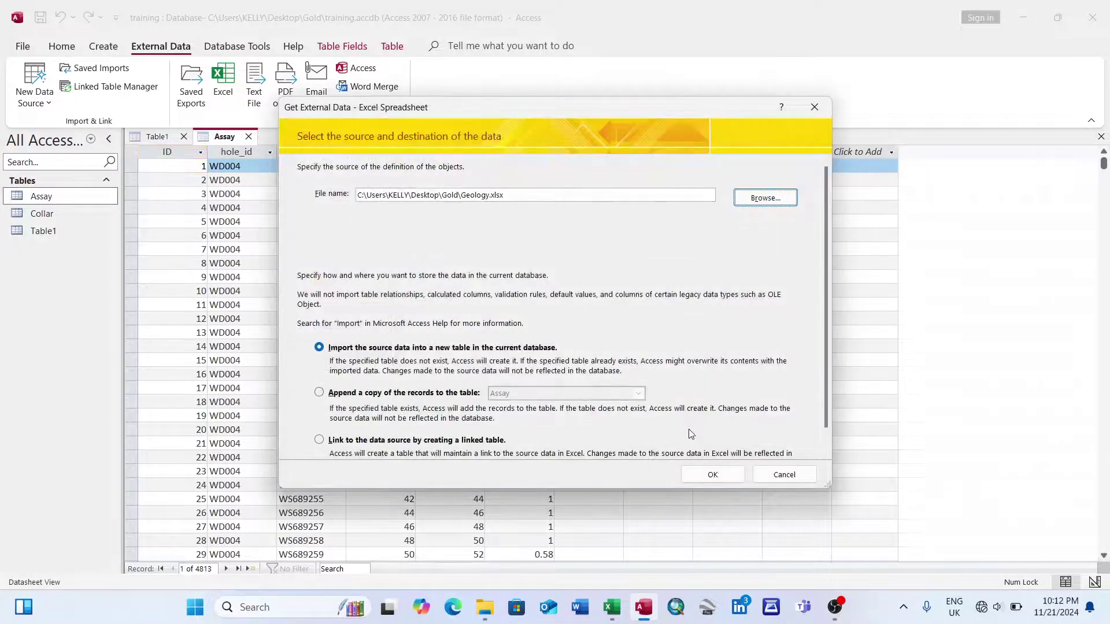
click(712, 474)
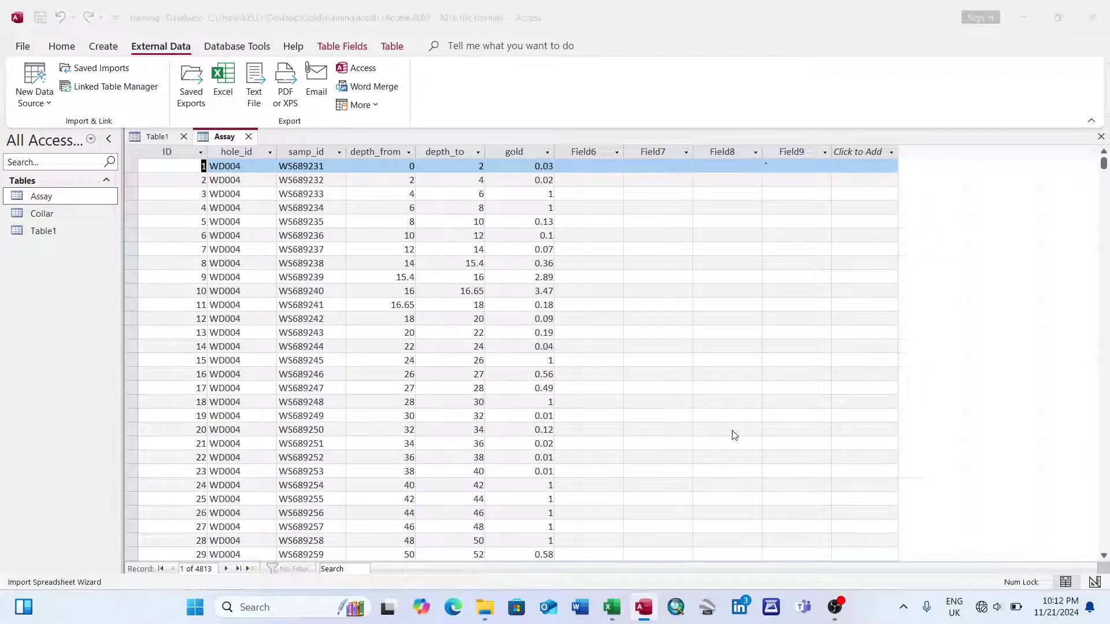
Import the geology data into a table named Geology, keeping the default field options and Access-added primary key, without saving the import steps
click(705, 435)
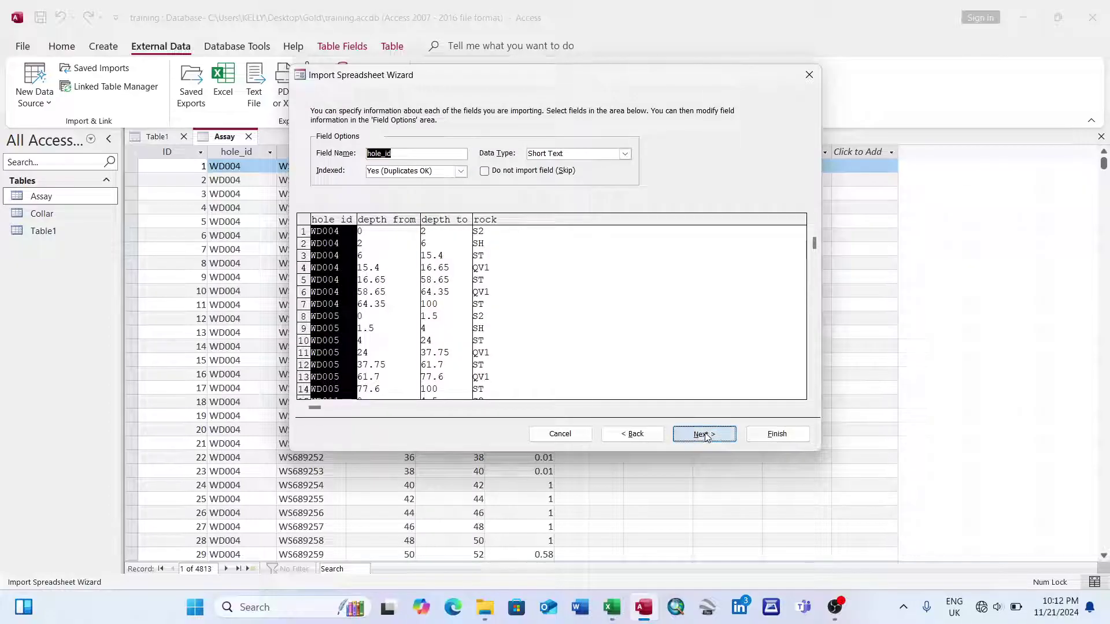
click(705, 435)
click(705, 436)
click(761, 438)
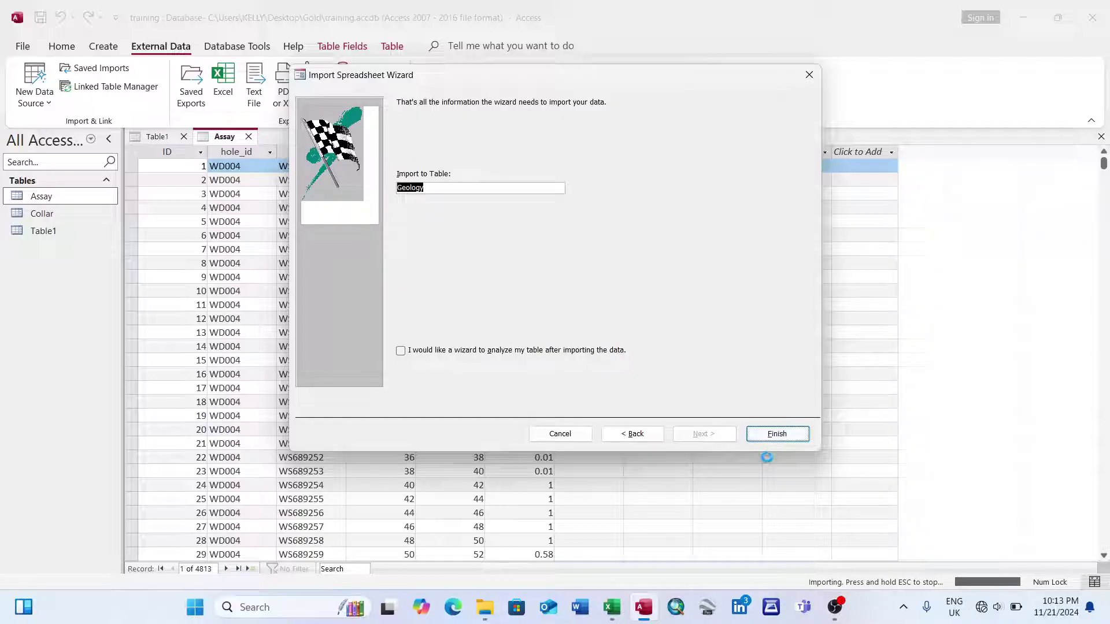
click(784, 475)
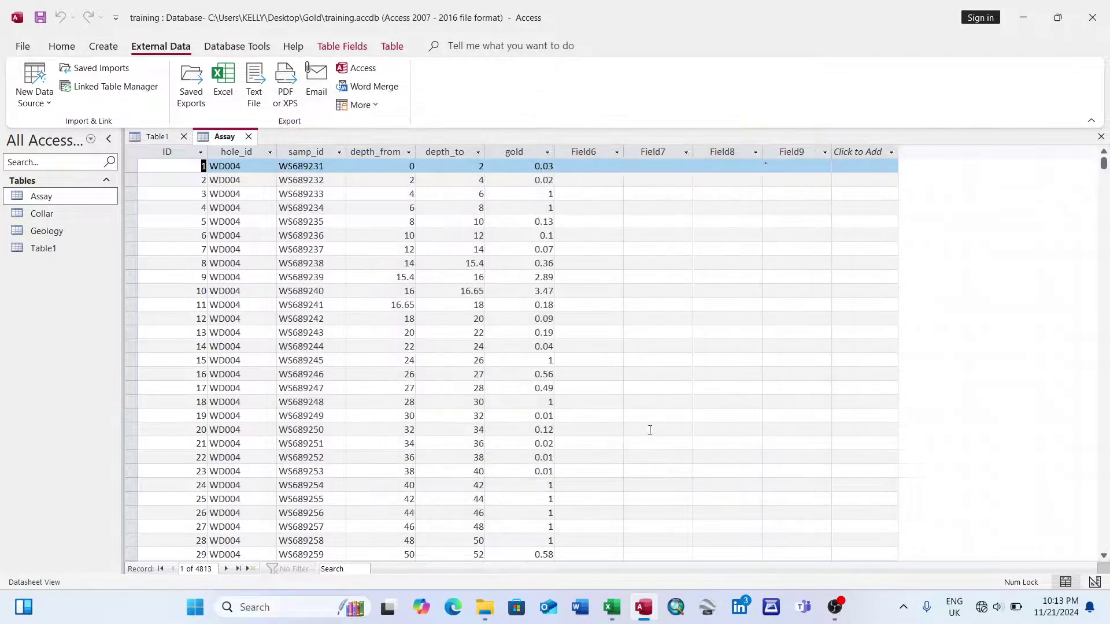
Start an Excel import into a new table, choosing the Survey workbook in the Gold folder as the source
click(40, 104)
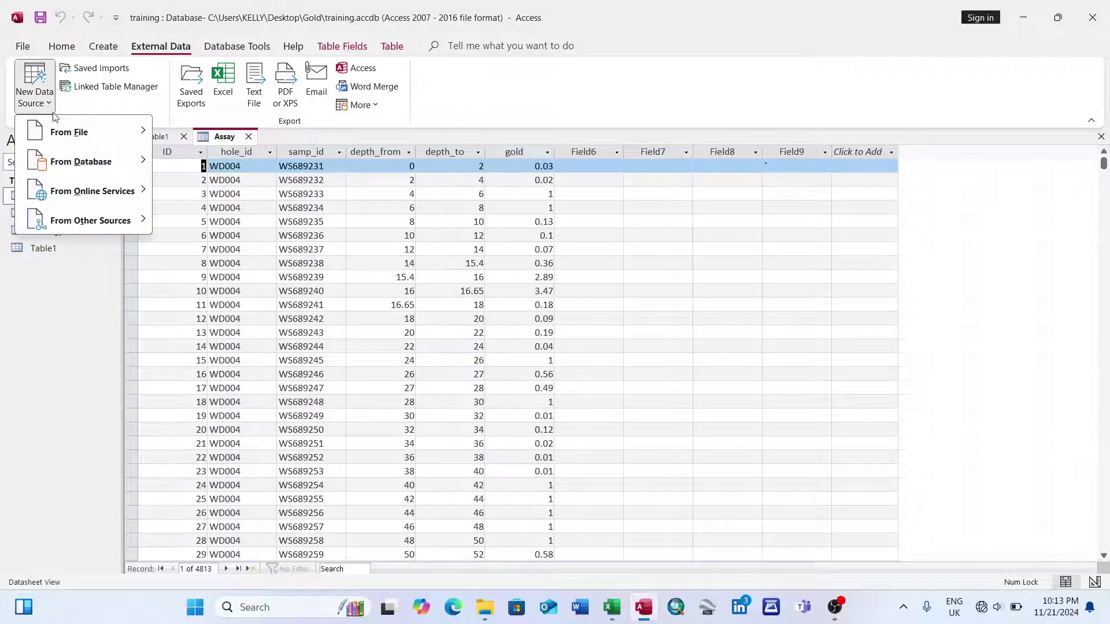
mouse_move(68, 129)
click(215, 132)
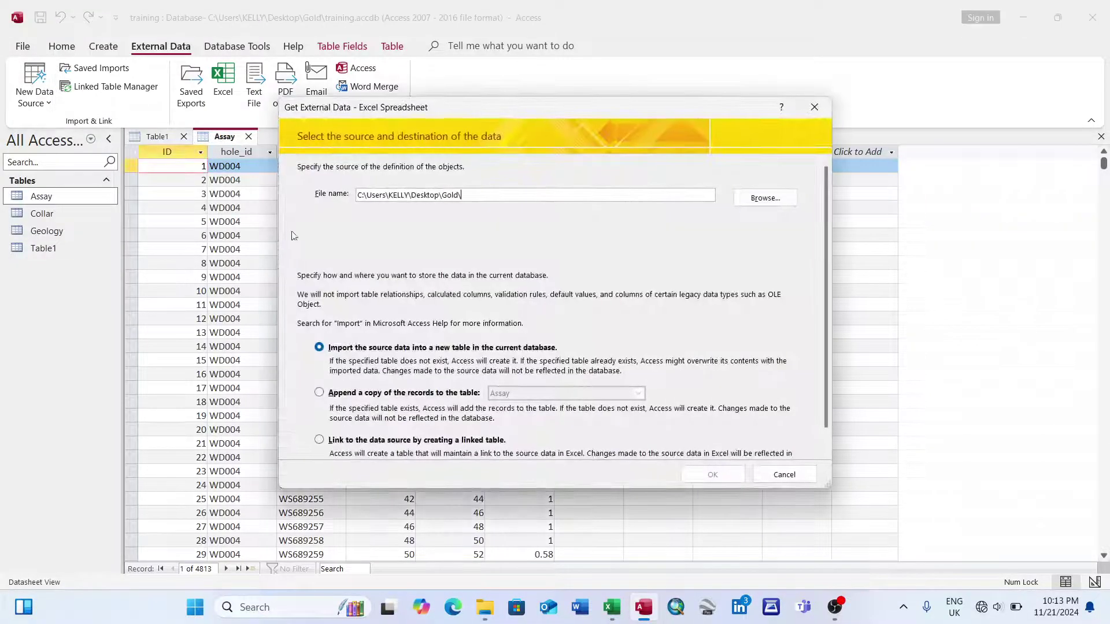
click(737, 205)
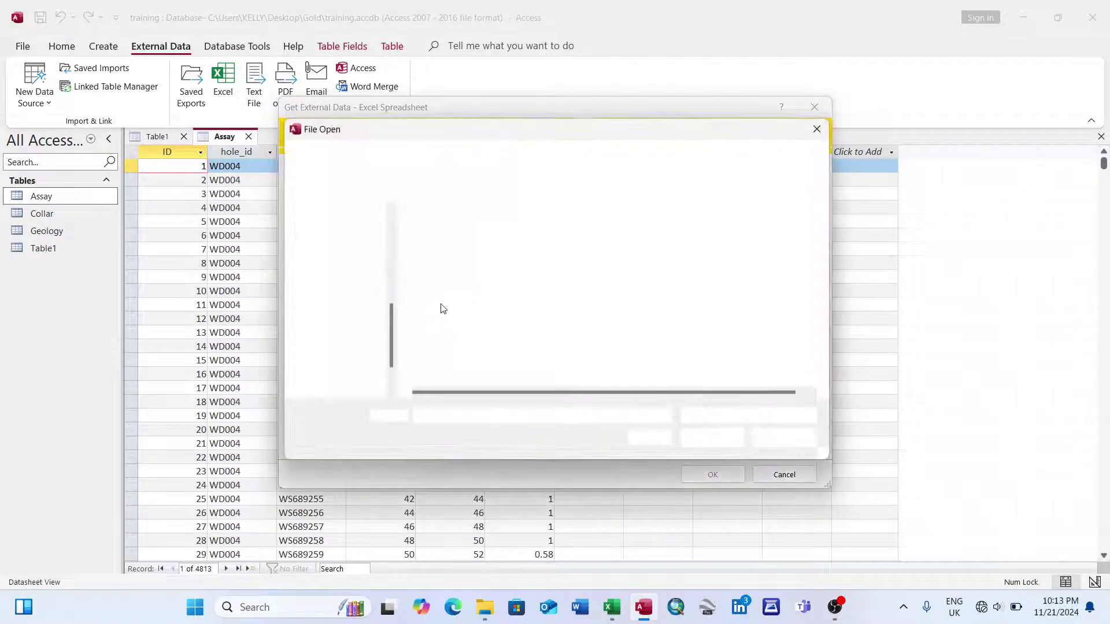
click(462, 298)
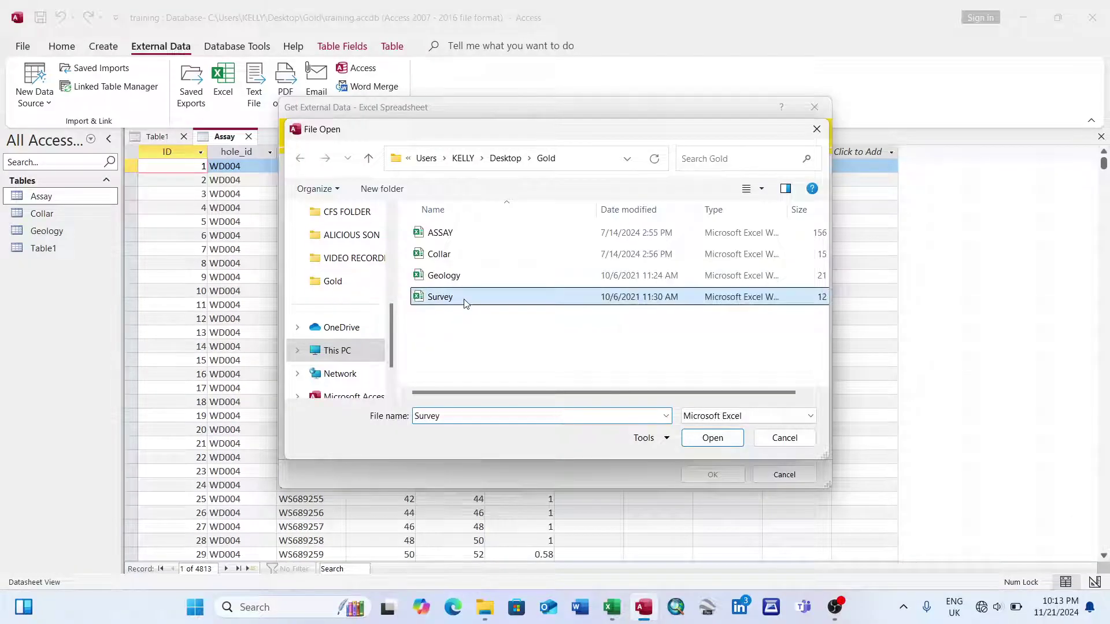
click(706, 438)
click(711, 473)
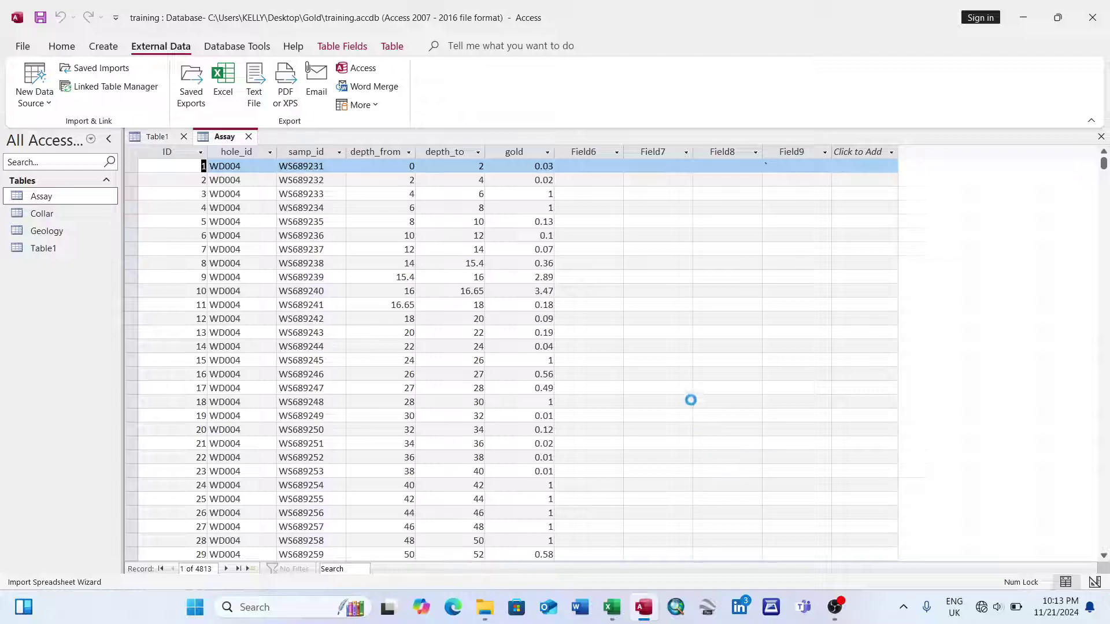
Import the survey data into a table named Survey, keeping the default field options and Access-added primary key, without saving the import steps
click(700, 434)
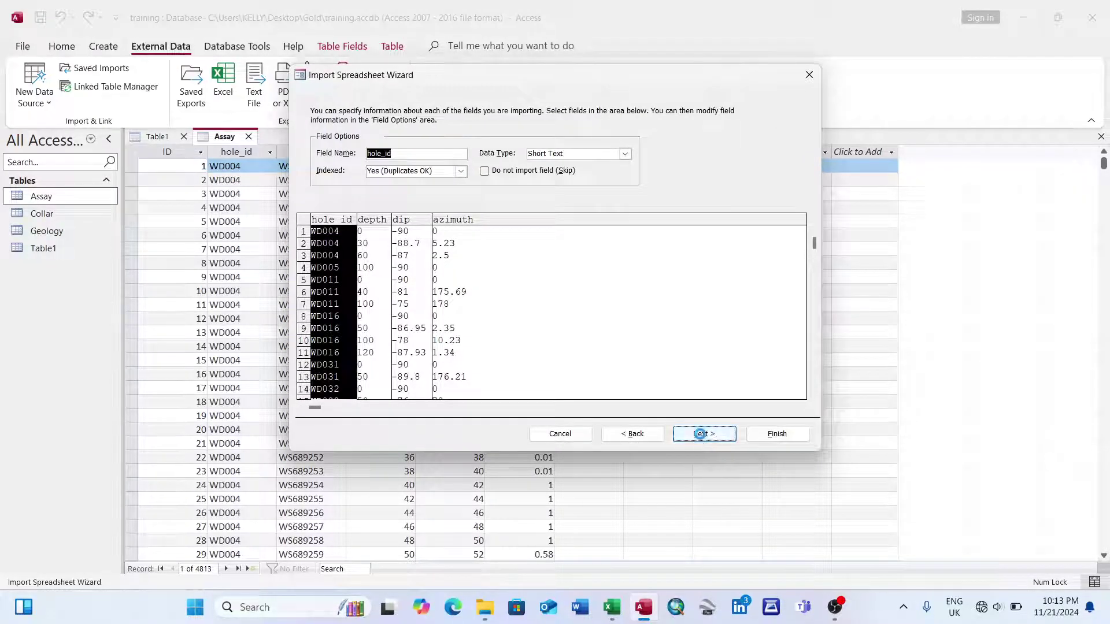
click(700, 434)
click(700, 434)
click(777, 433)
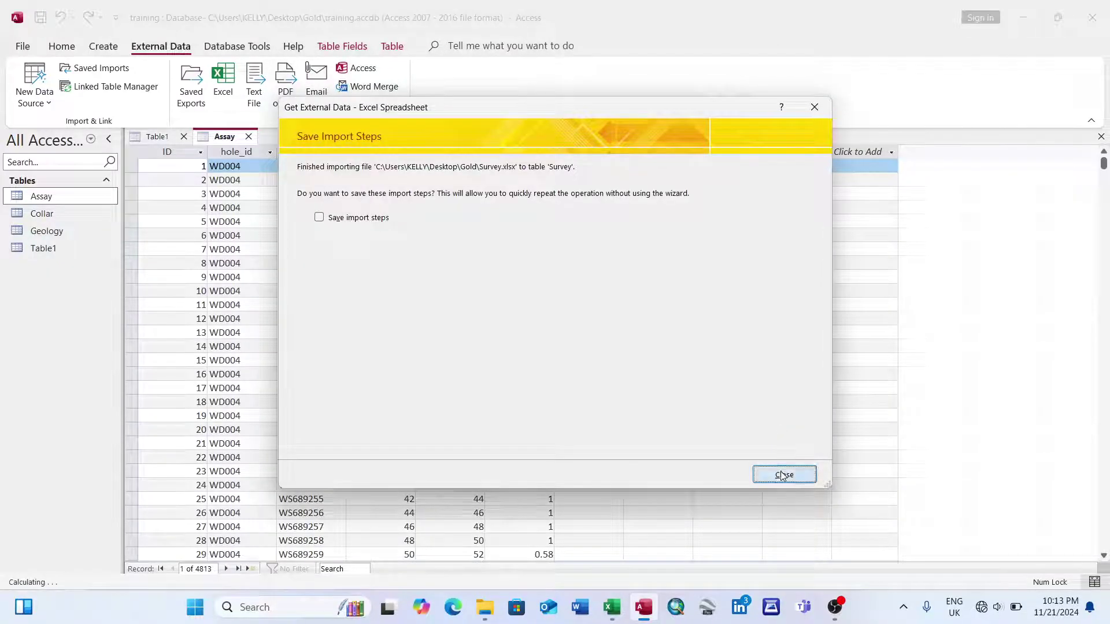
click(782, 471)
Open the imported Collar, Geology and Survey tables for checking, and close the empty Table1
double_click(51, 214)
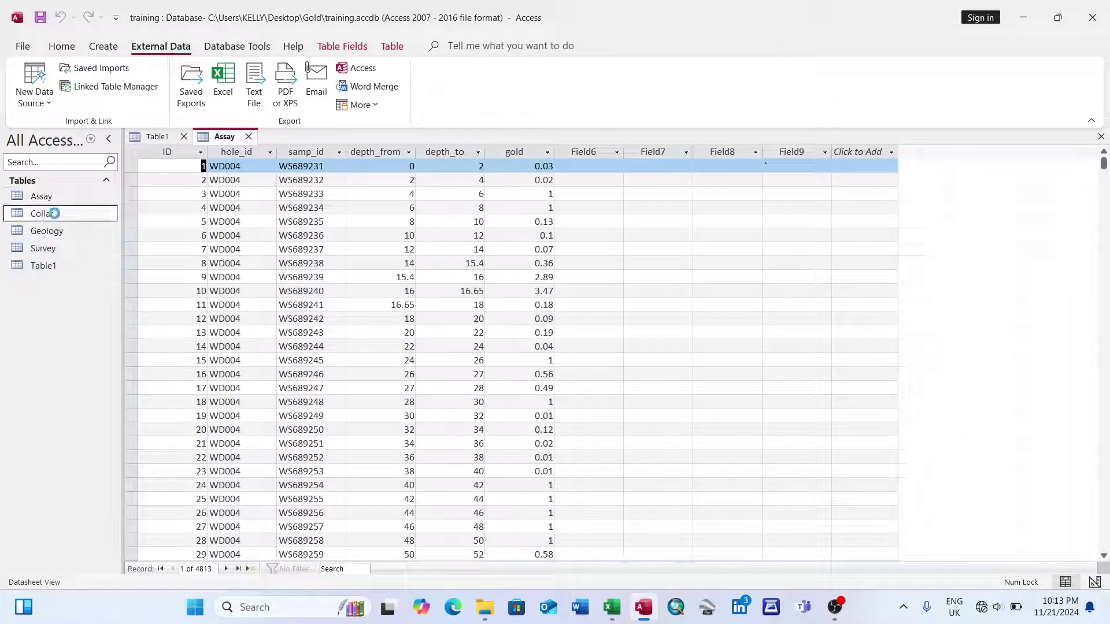
click(58, 231)
double_click(58, 232)
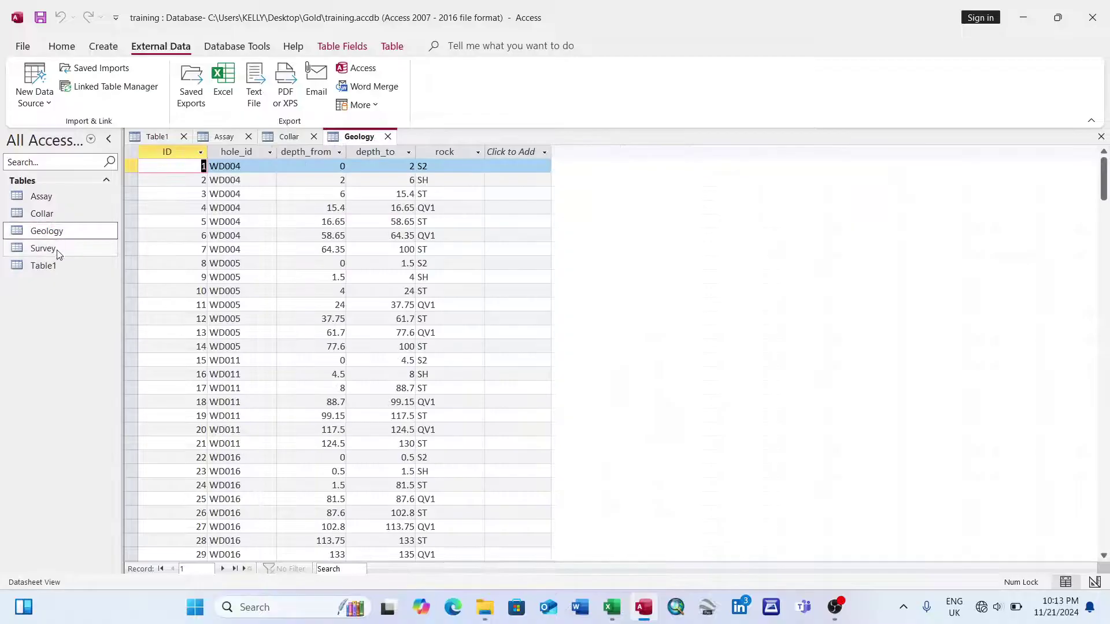
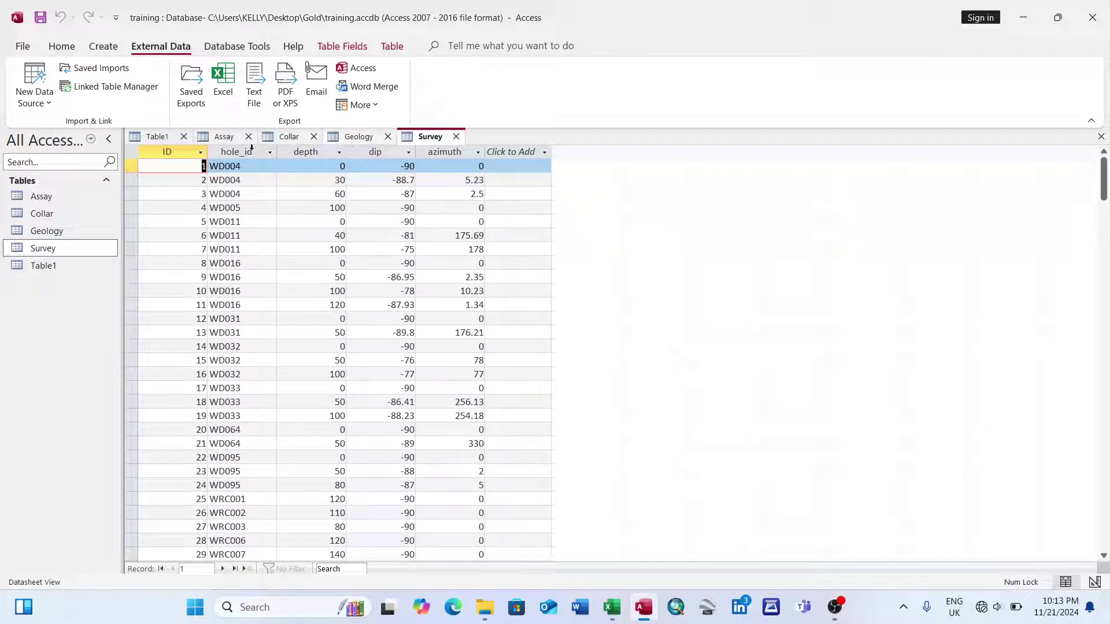
click(158, 138)
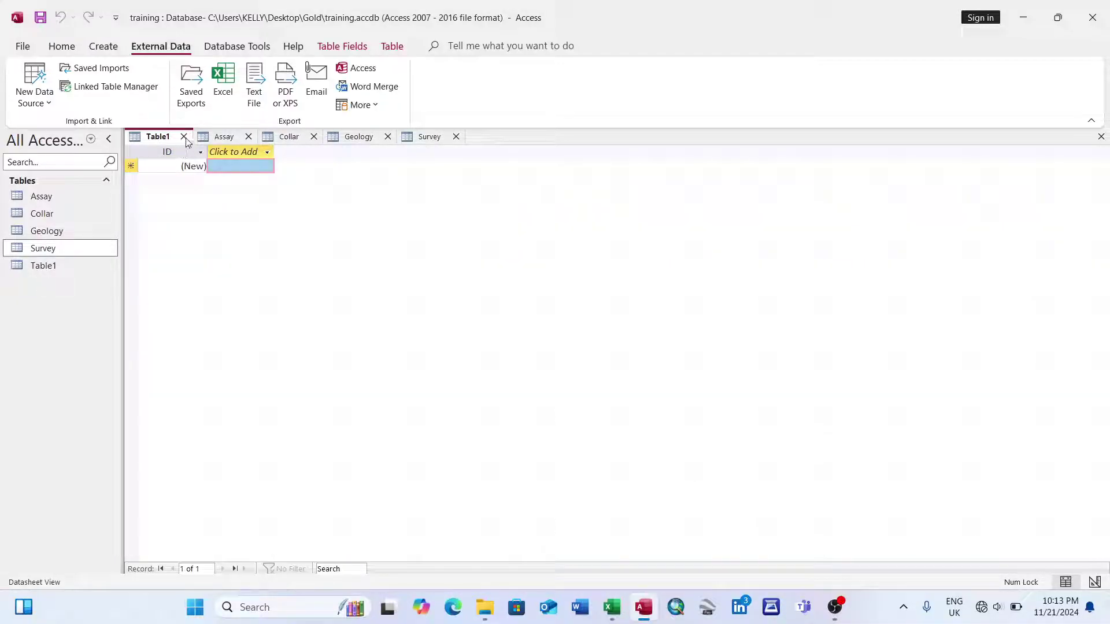
click(184, 137)
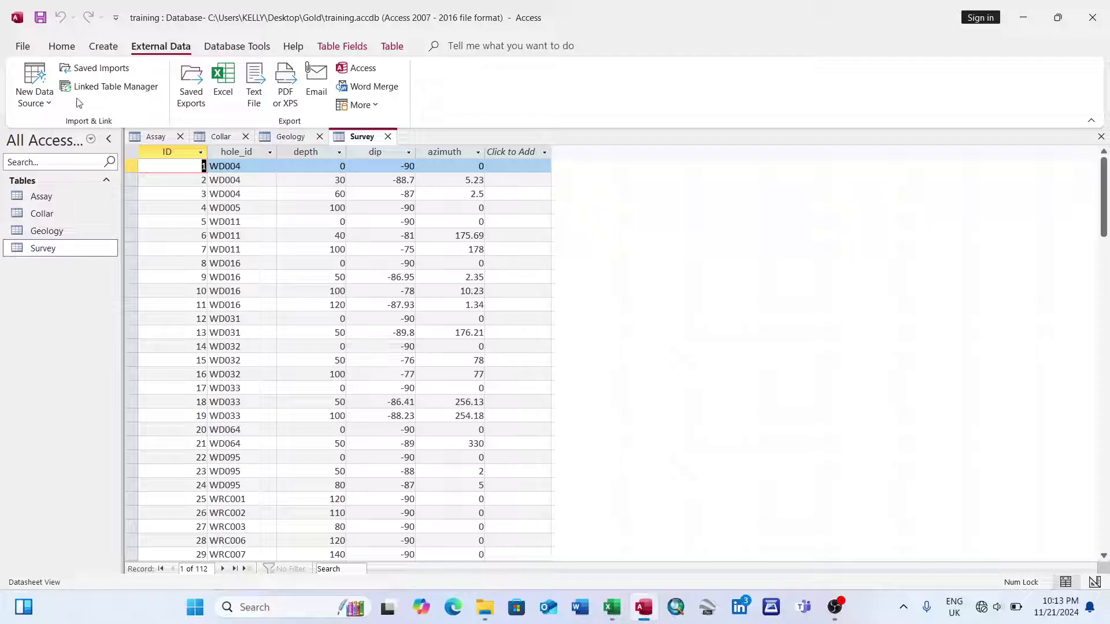
Save a copy of the database as training1 in the Gold folder, using the default Access Database format
click(28, 46)
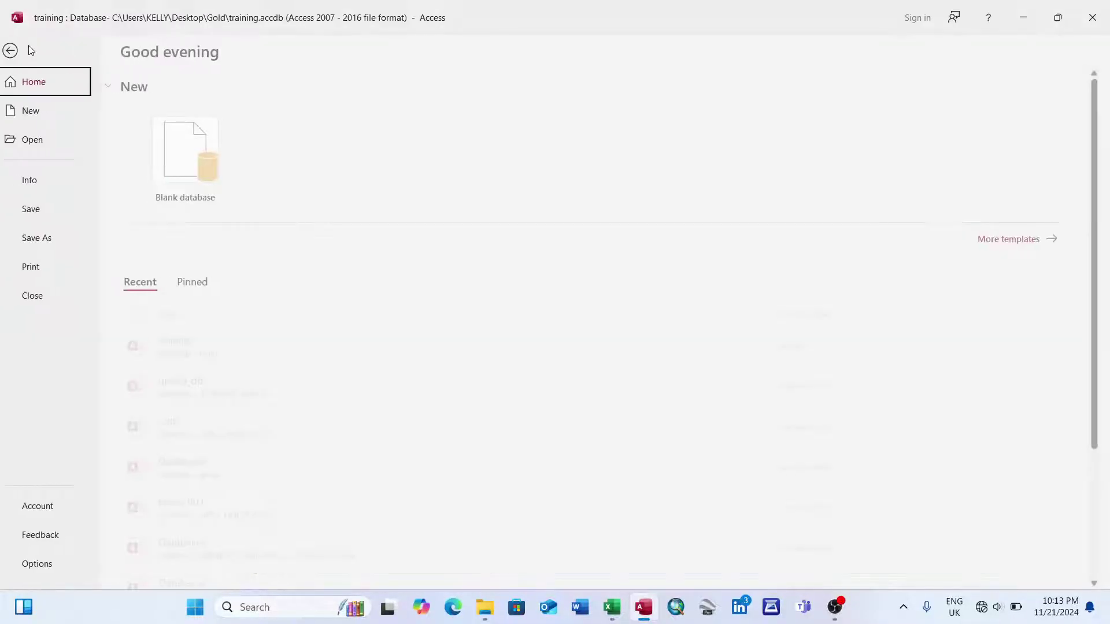
click(60, 239)
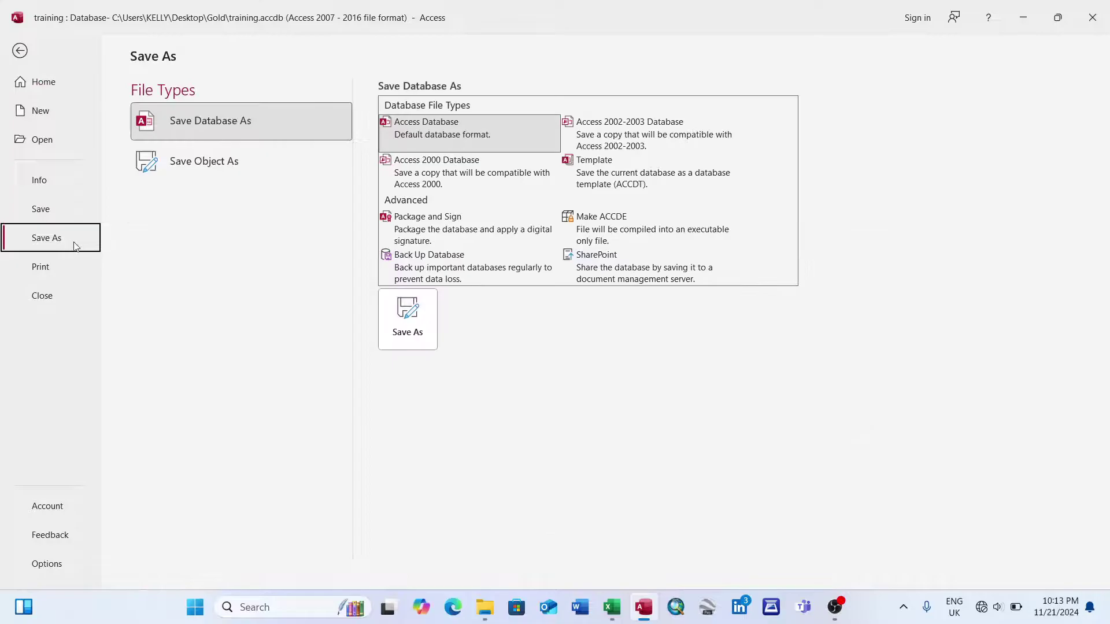
click(407, 330)
click(531, 349)
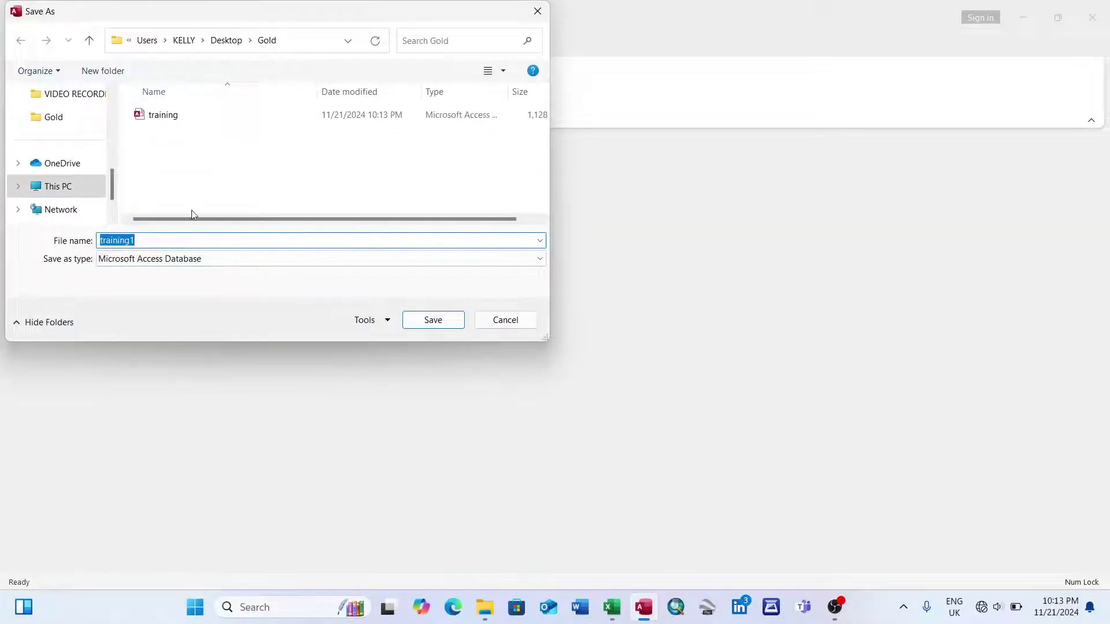
click(426, 320)
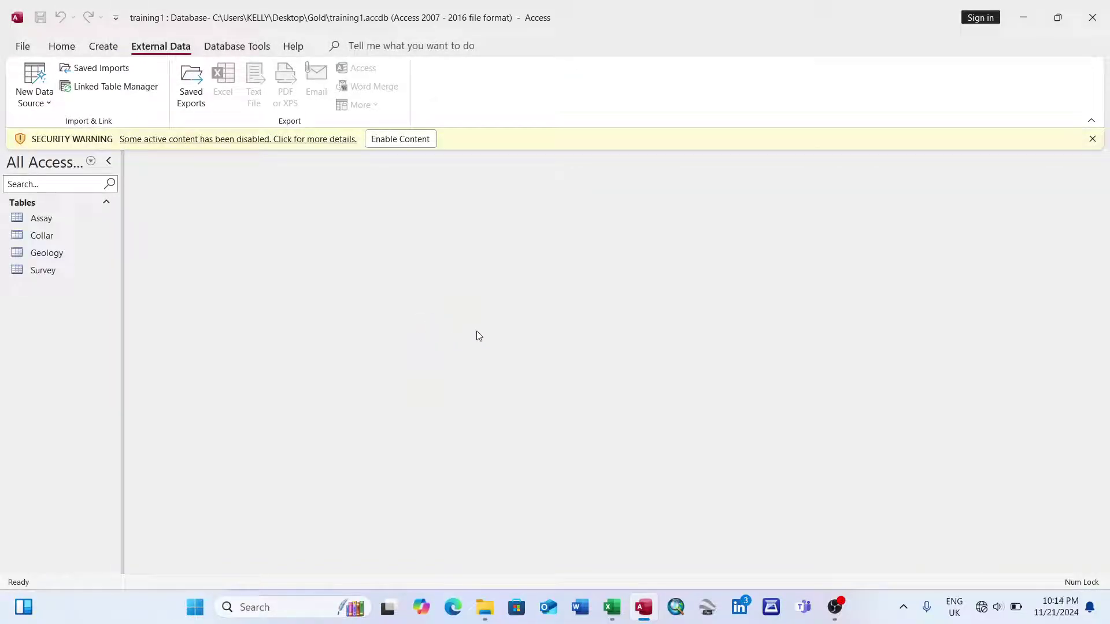
Close the Access database, minimise the Survey workbook and Gold folder windows, and switch to Surpac
click(1092, 22)
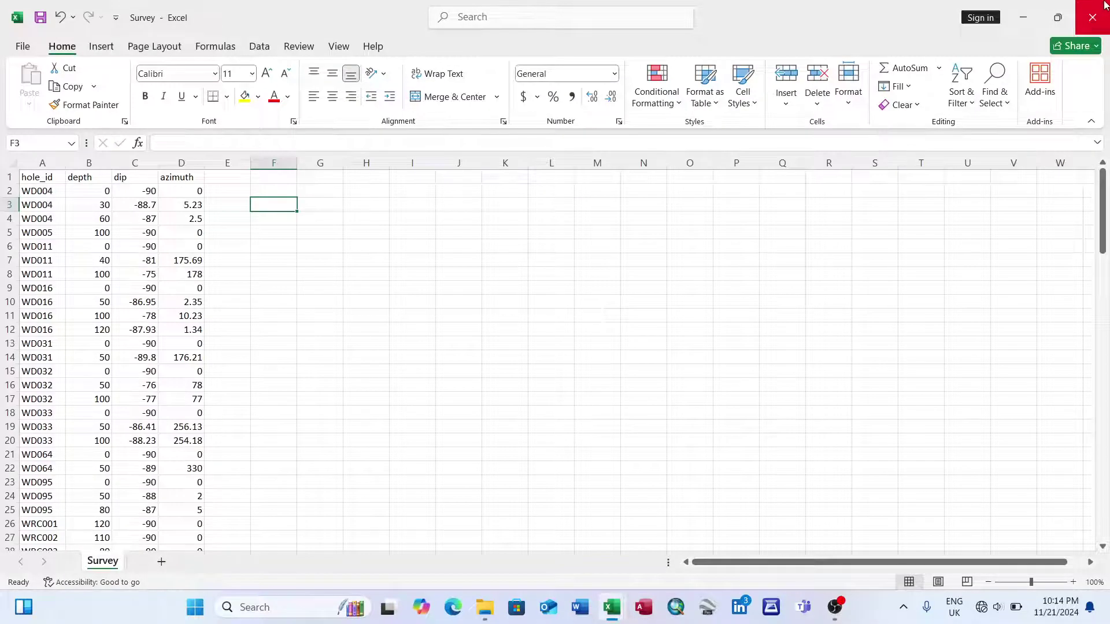
click(1024, 18)
click(1026, 18)
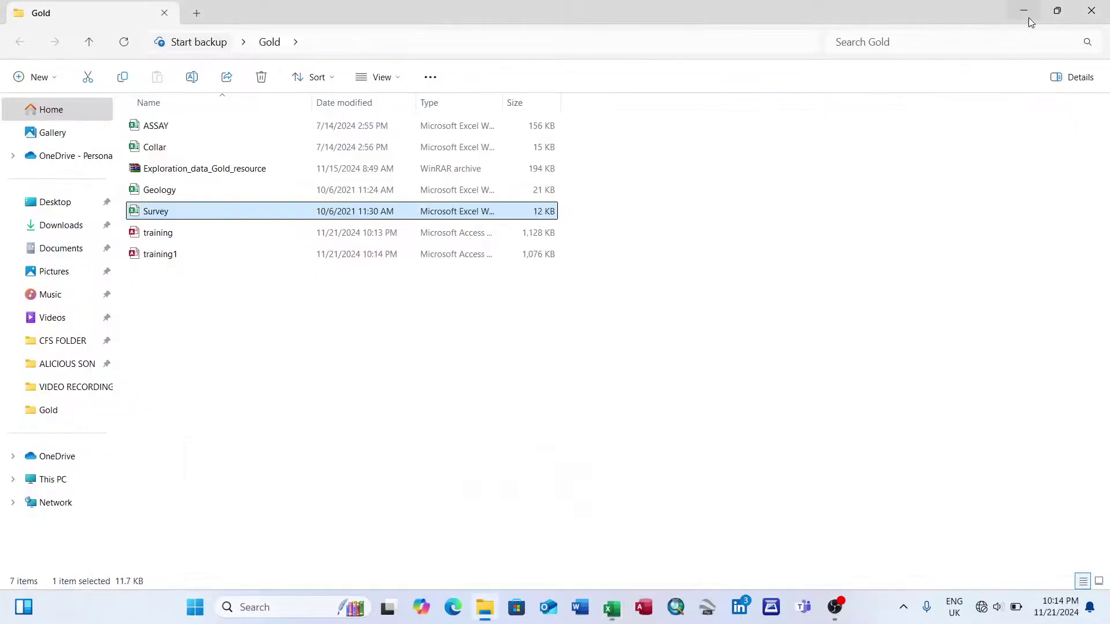
click(1024, 9)
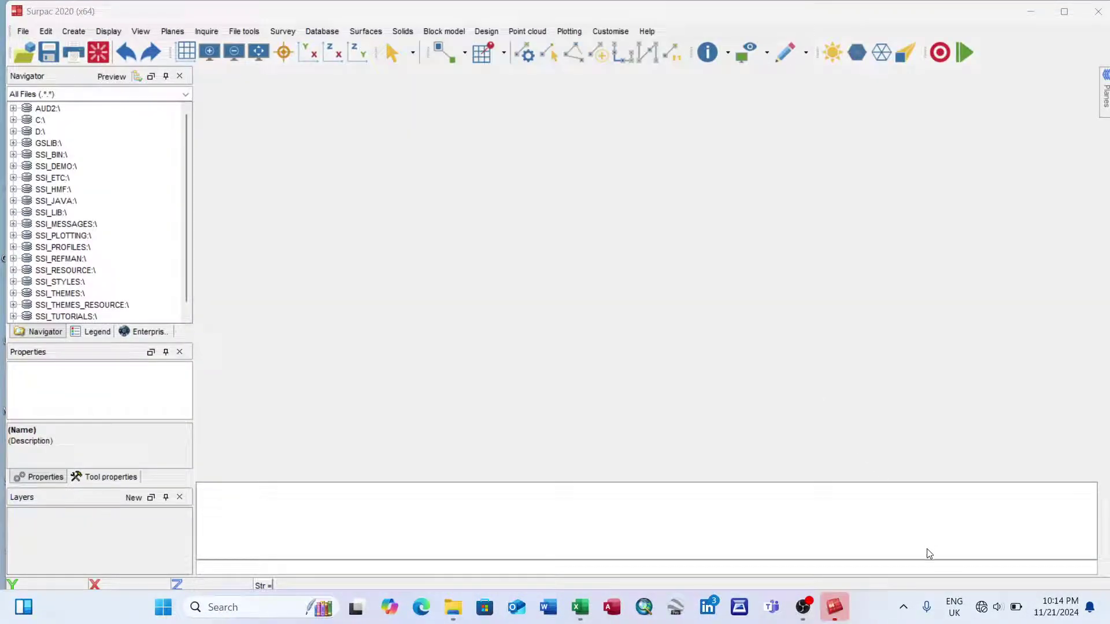
Raise the system volume to about nine tenths of its range
click(998, 606)
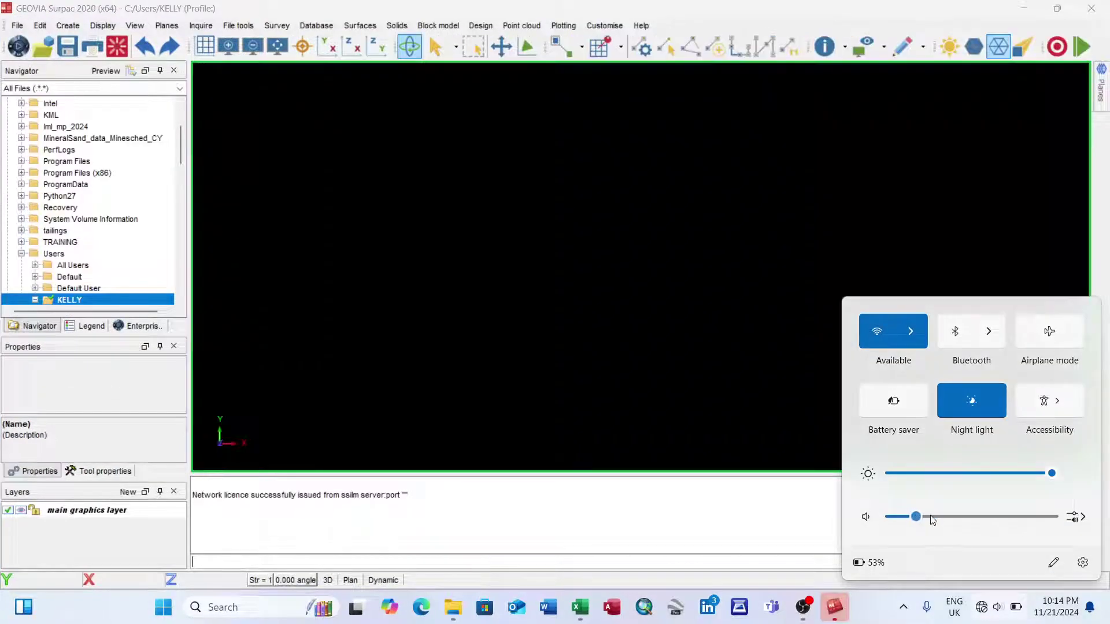
drag(916, 516, 1040, 516)
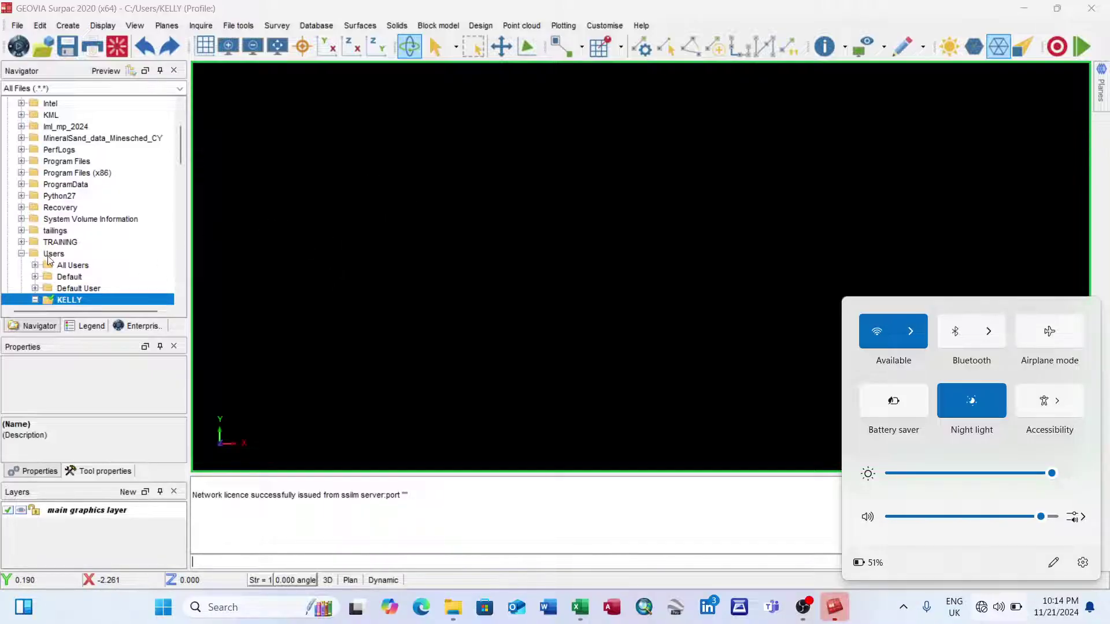
Set the Gold folder on the Desktop as the Surpac work directory
scroll(44, 258, down, 2)
scroll(40, 225, down, 2)
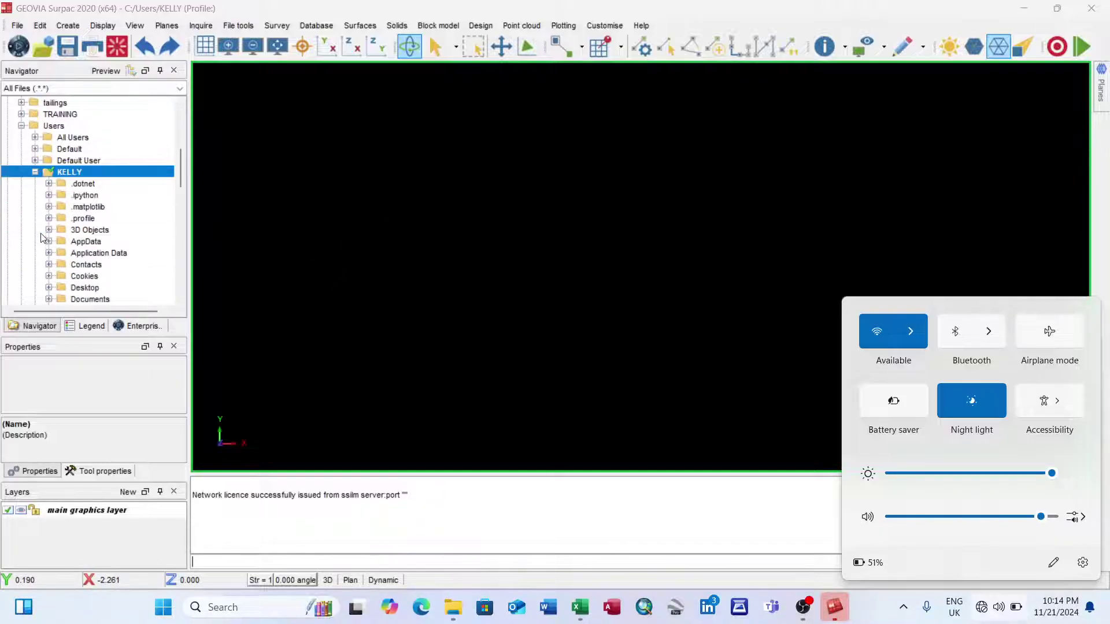
click(50, 288)
click(51, 287)
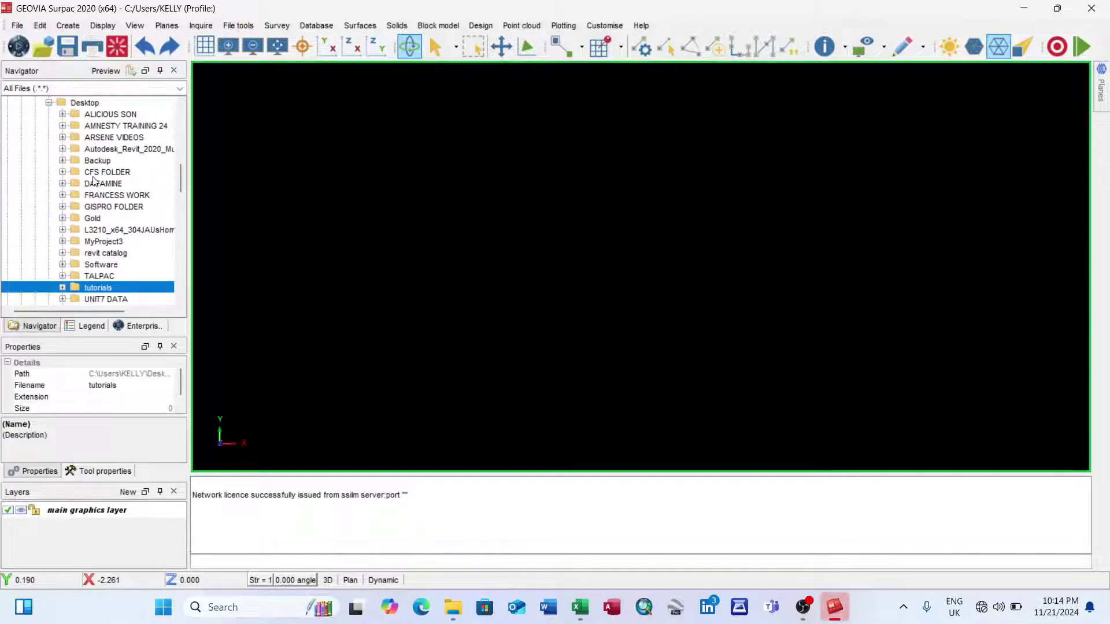
click(89, 218)
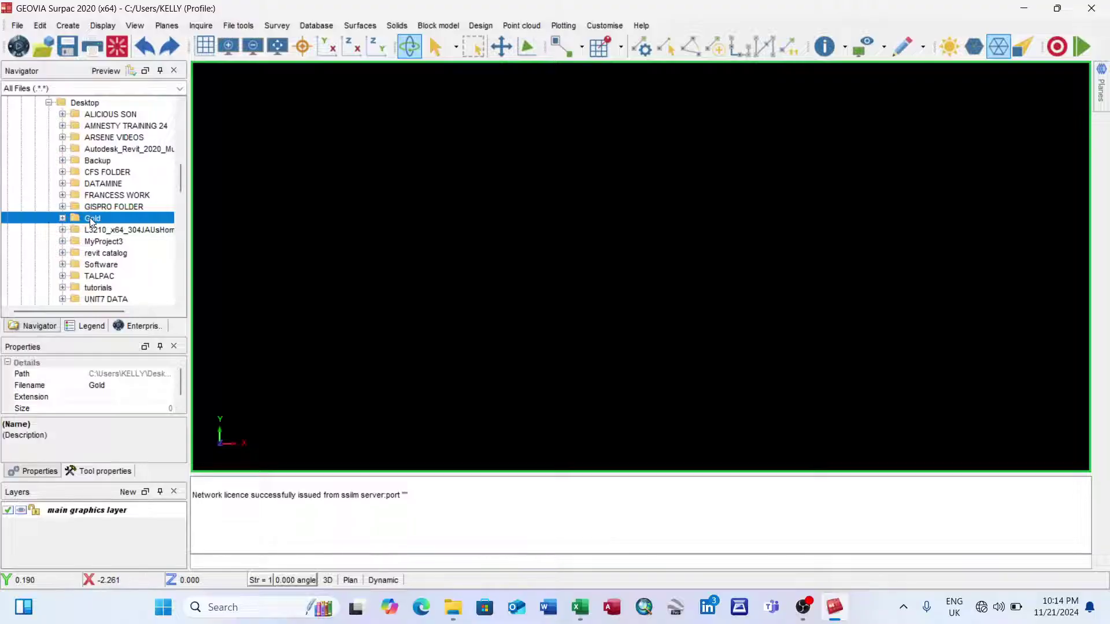
right_click(90, 218)
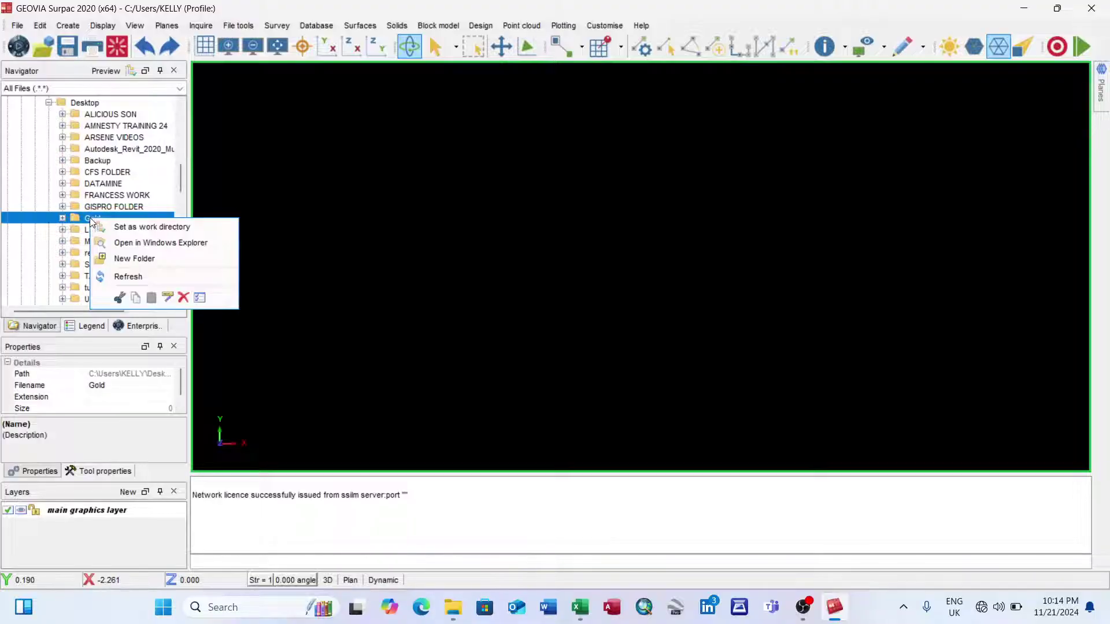
click(136, 227)
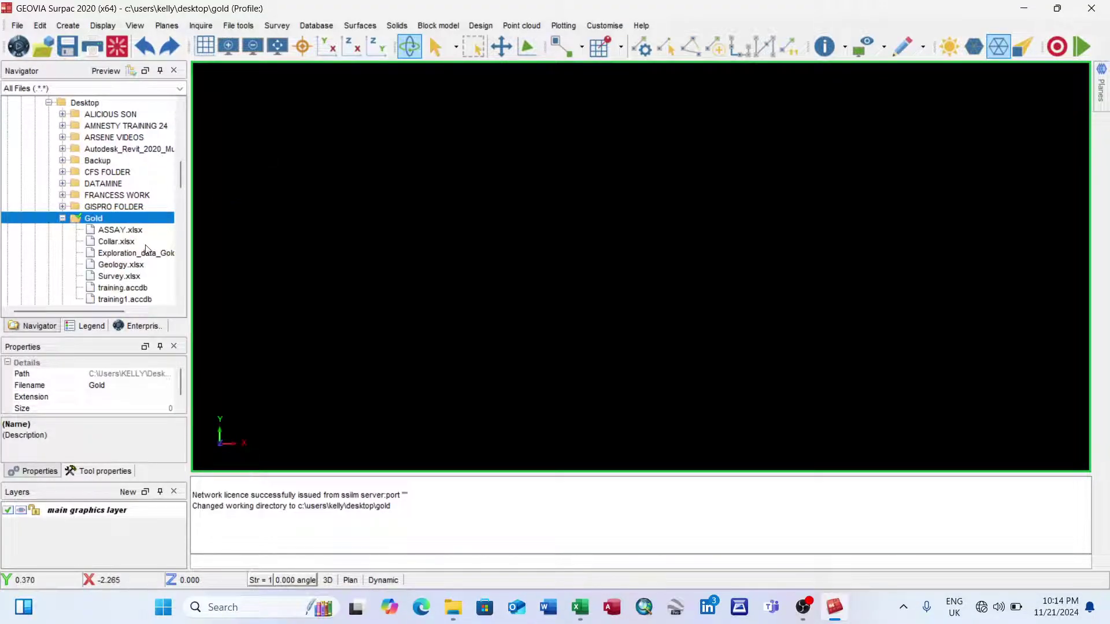
scroll(139, 257, down, 2)
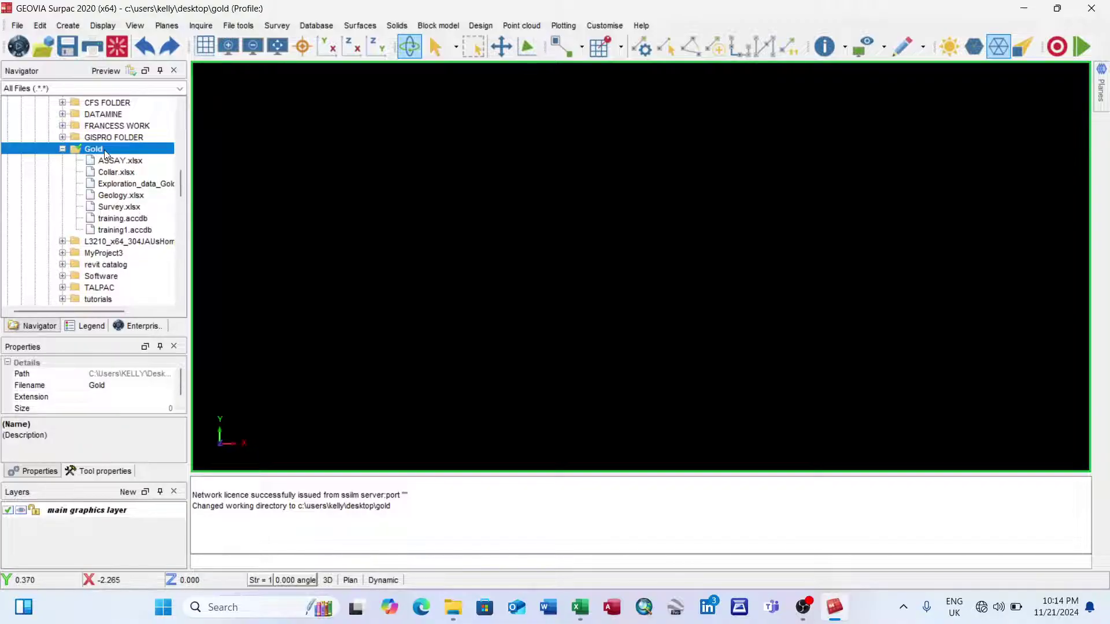
click(327, 30)
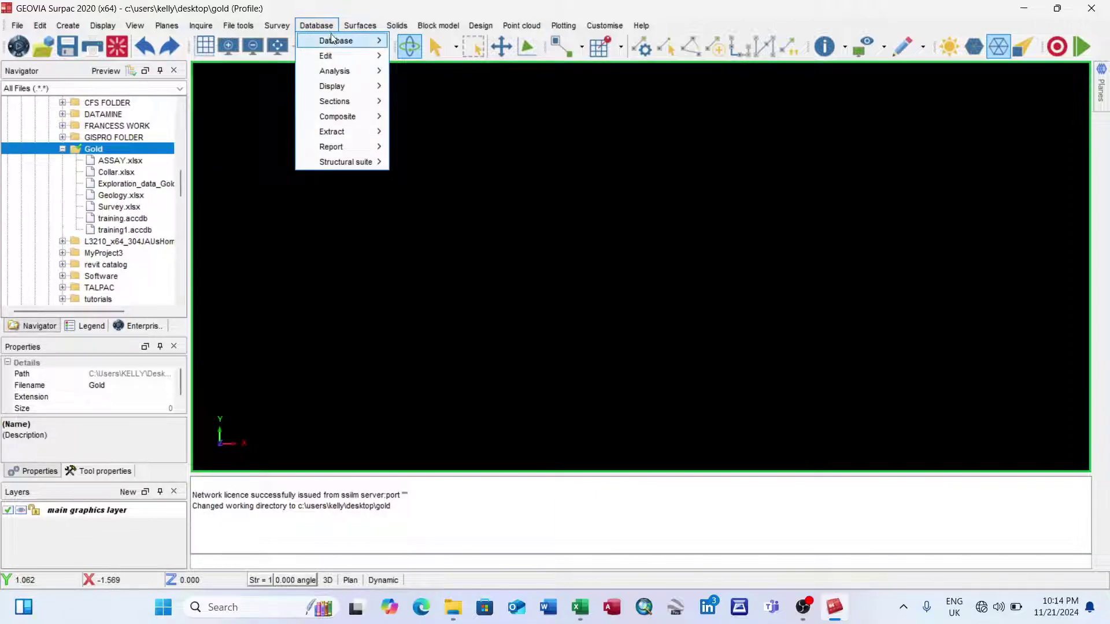
mouse_move(333, 40)
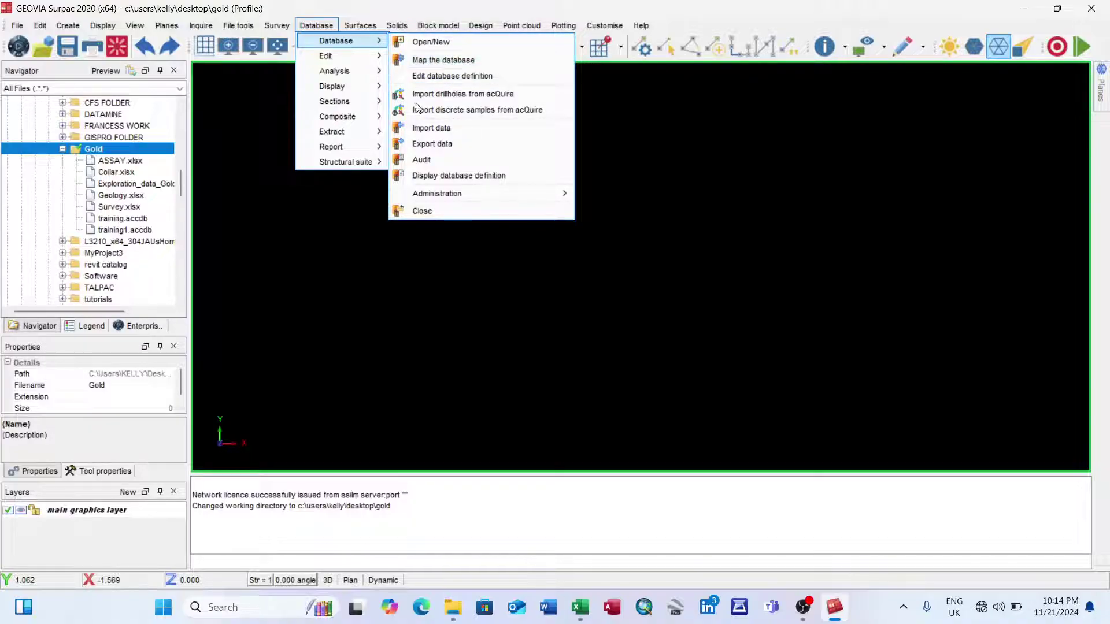
click(332, 223)
Start mapping a database of type access, choosing training.accdb from the Gold folder as the source
click(323, 26)
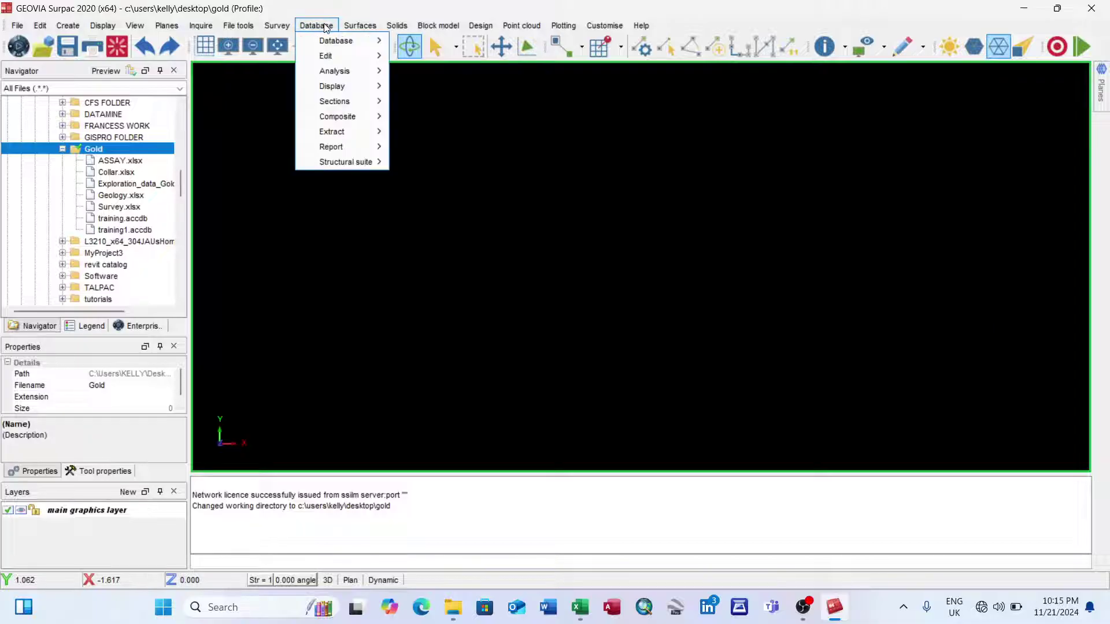
mouse_move(330, 42)
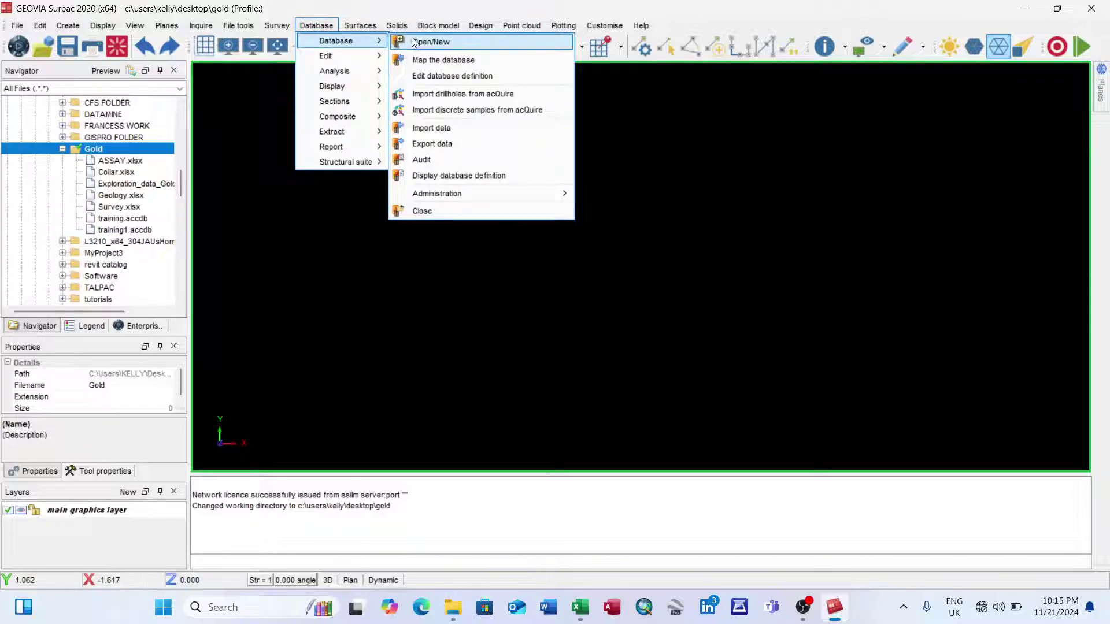
click(434, 60)
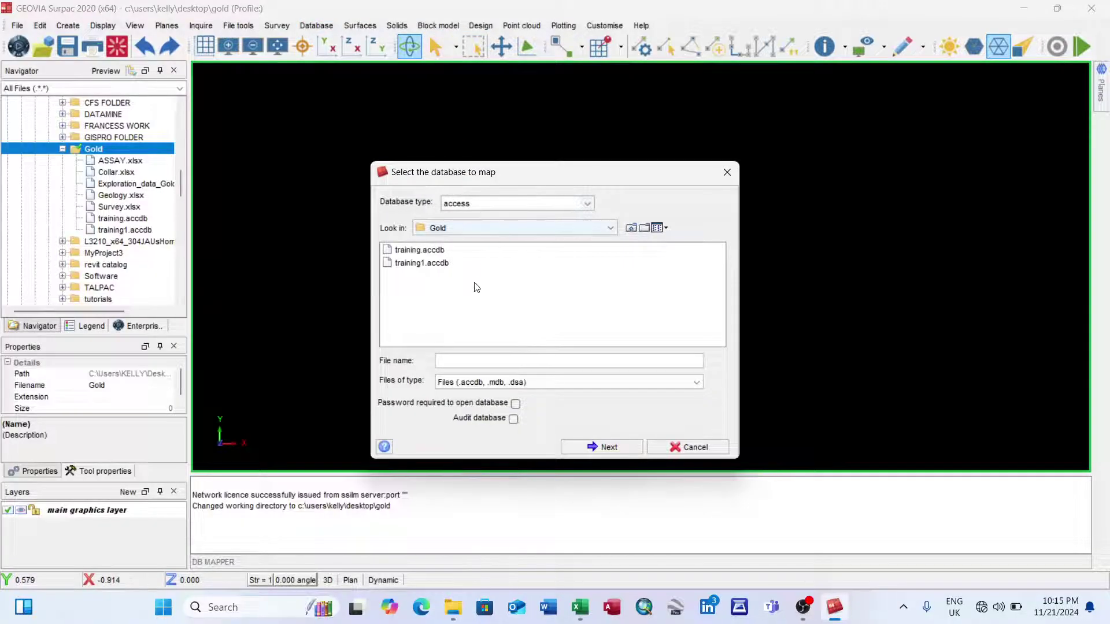
click(419, 250)
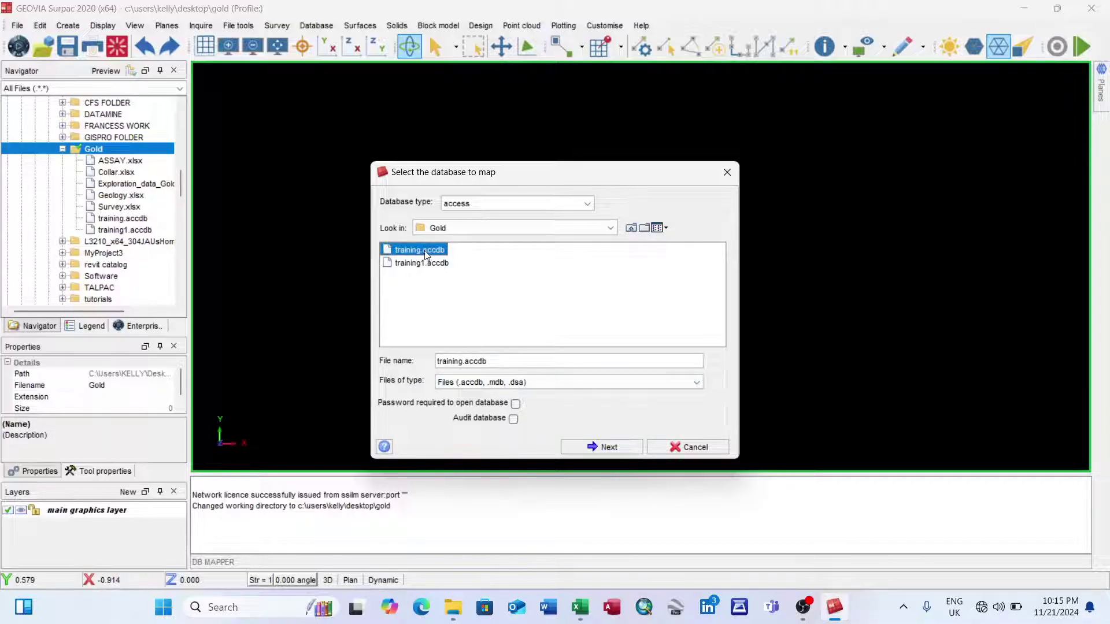
click(601, 447)
click(561, 347)
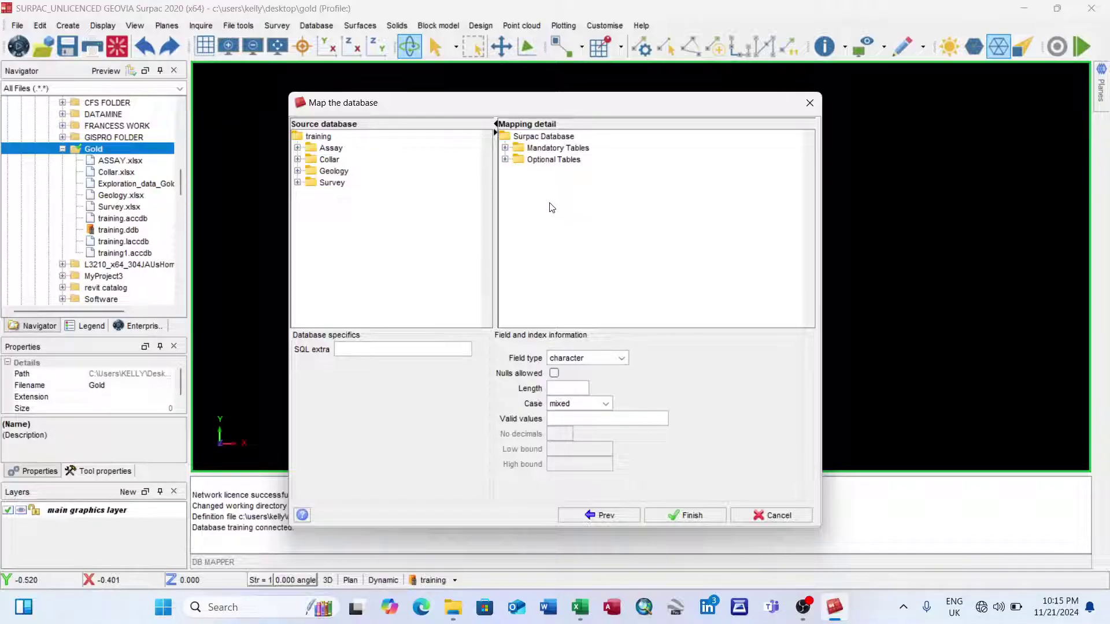
Map the source Collar and Survey tables to the mandatory collar and survey tables
click(505, 148)
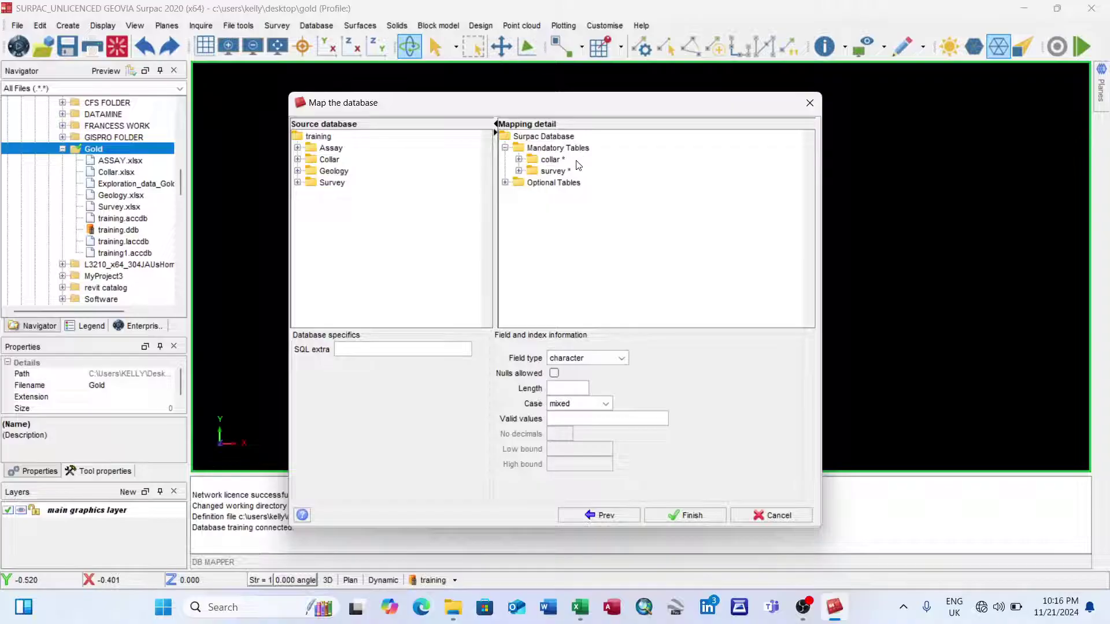
click(330, 162)
drag(329, 160, 553, 161)
click(339, 185)
drag(339, 184, 560, 177)
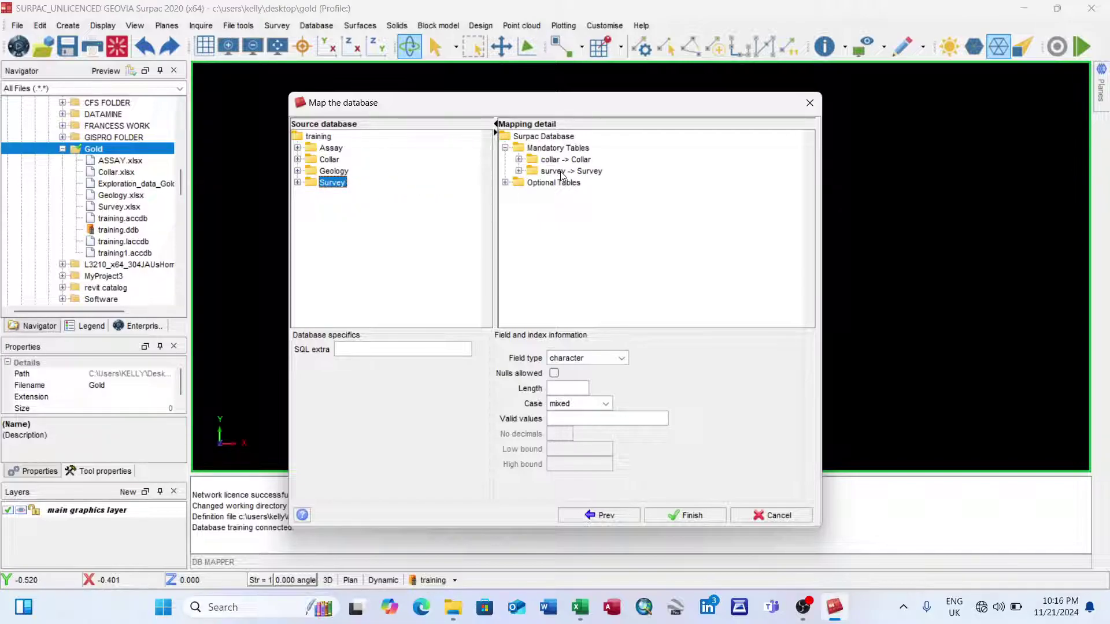
click(504, 148)
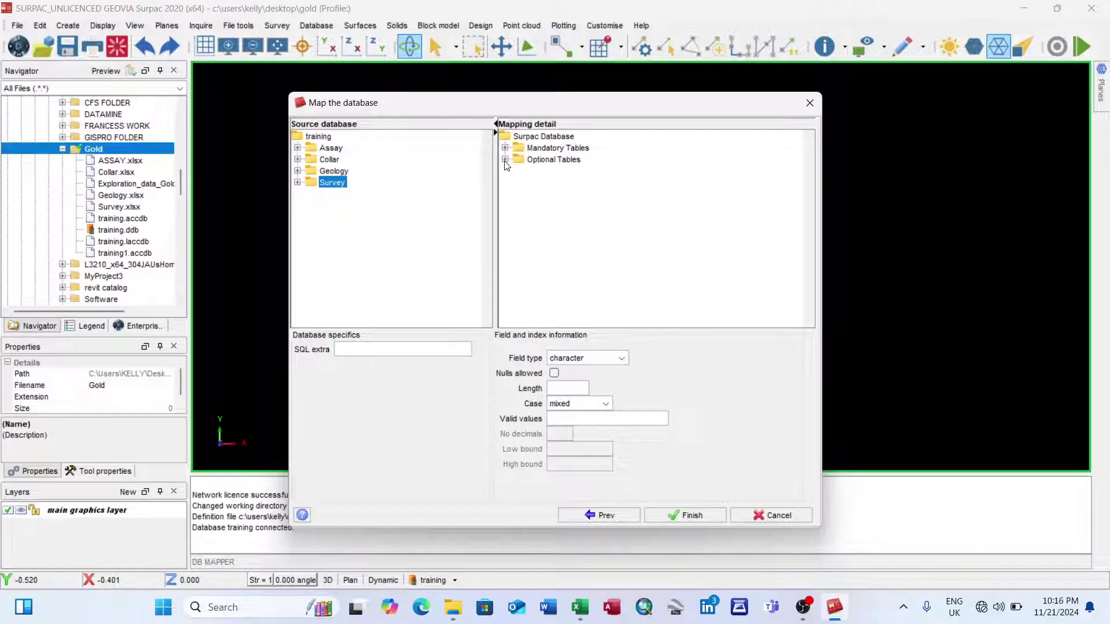
Remove the existing Assay and Geology entries from the optional Interval Tables
click(504, 160)
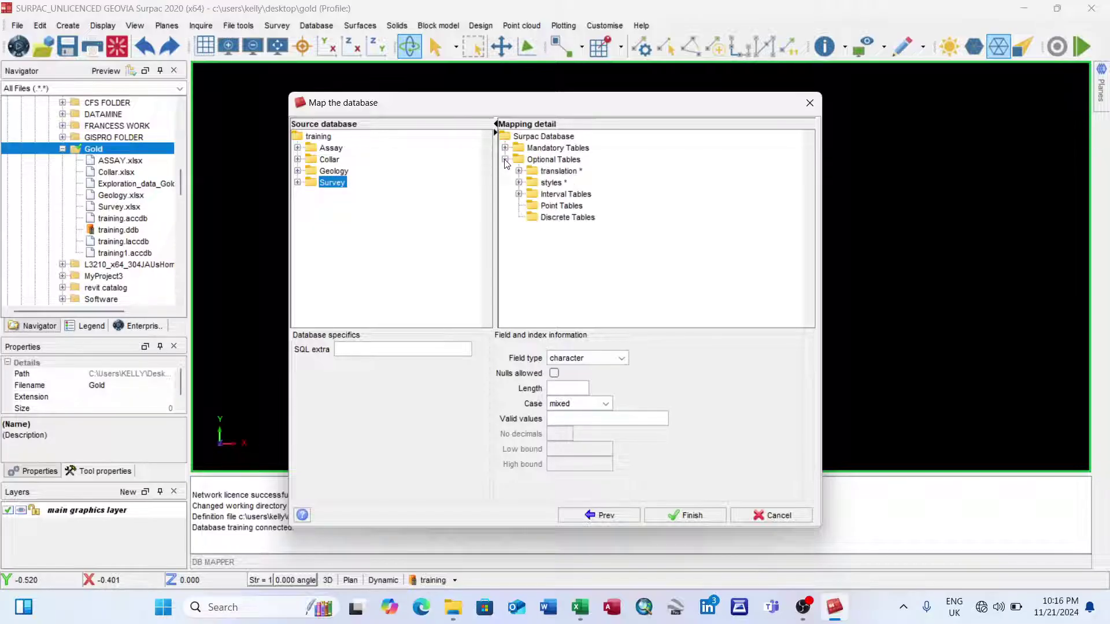
click(518, 195)
click(567, 207)
right_click(569, 209)
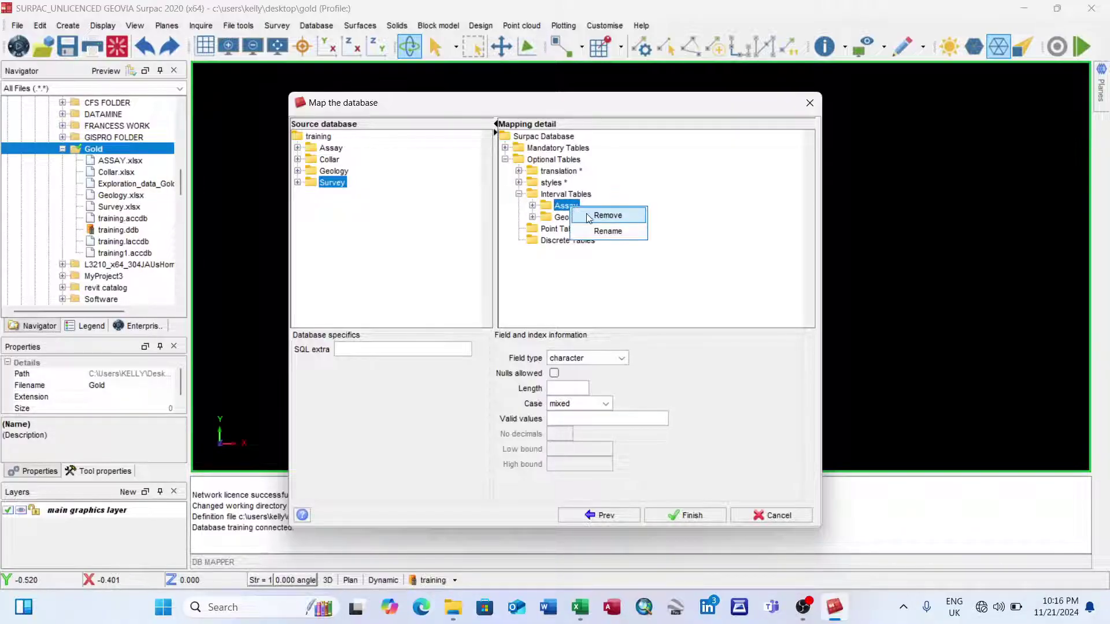
click(607, 216)
click(566, 206)
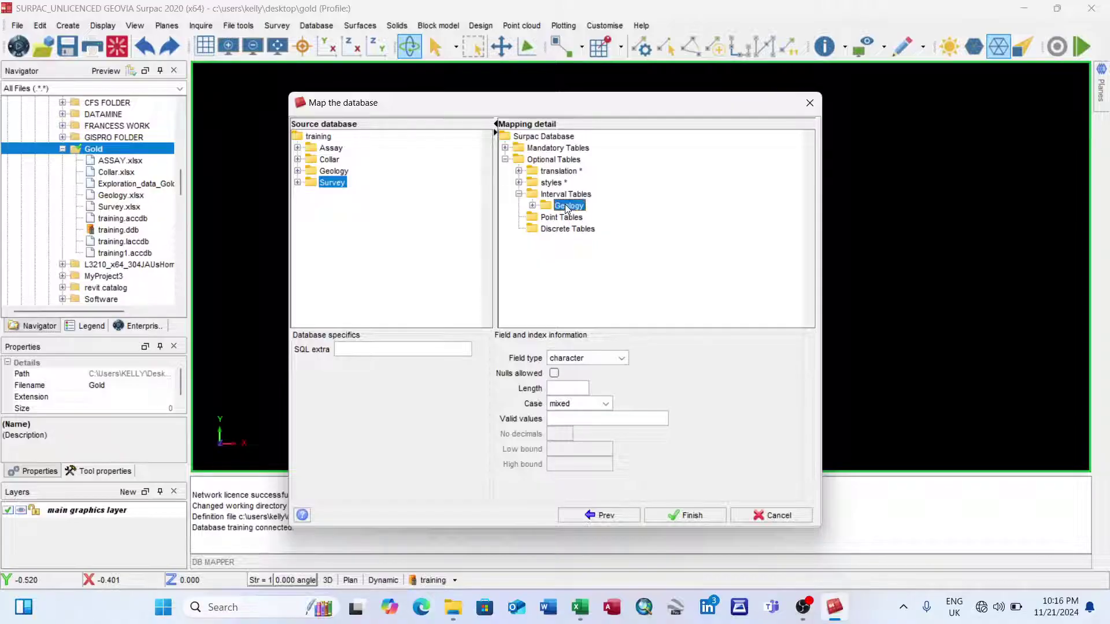
right_click(567, 206)
click(603, 213)
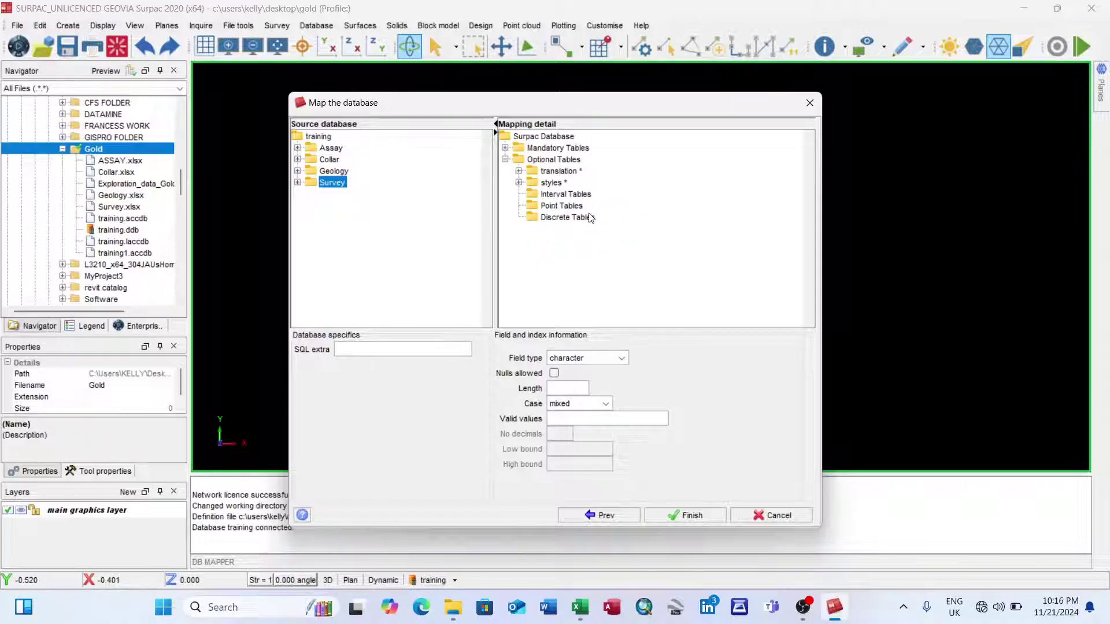
Add the source Assay and Geology tables to the optional Interval Tables in the mapping
click(332, 149)
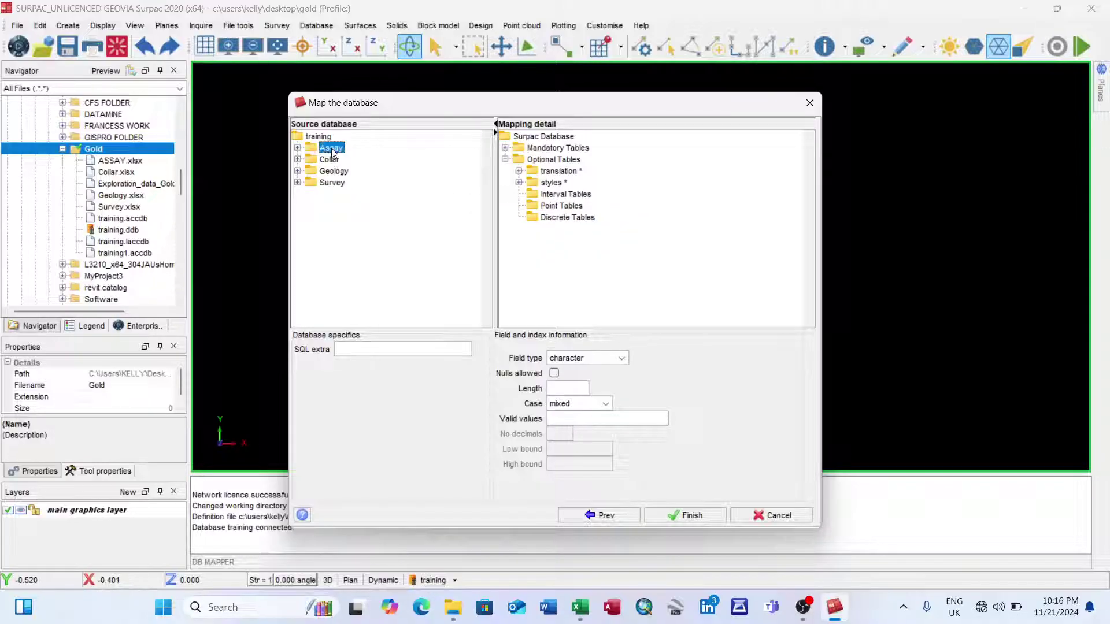
drag(333, 152, 567, 197)
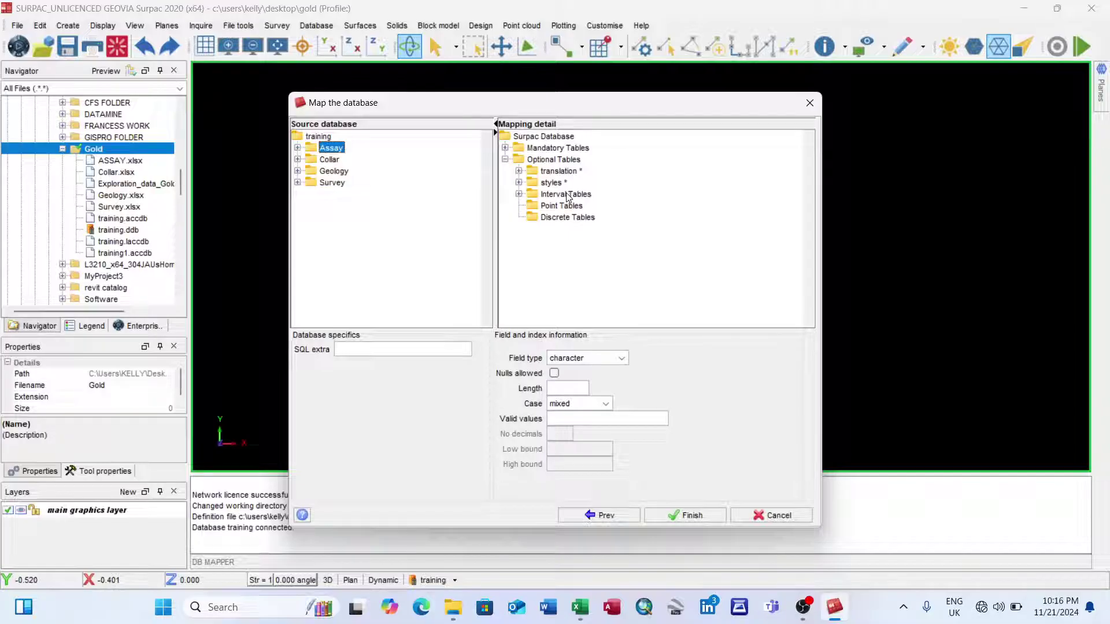
click(519, 194)
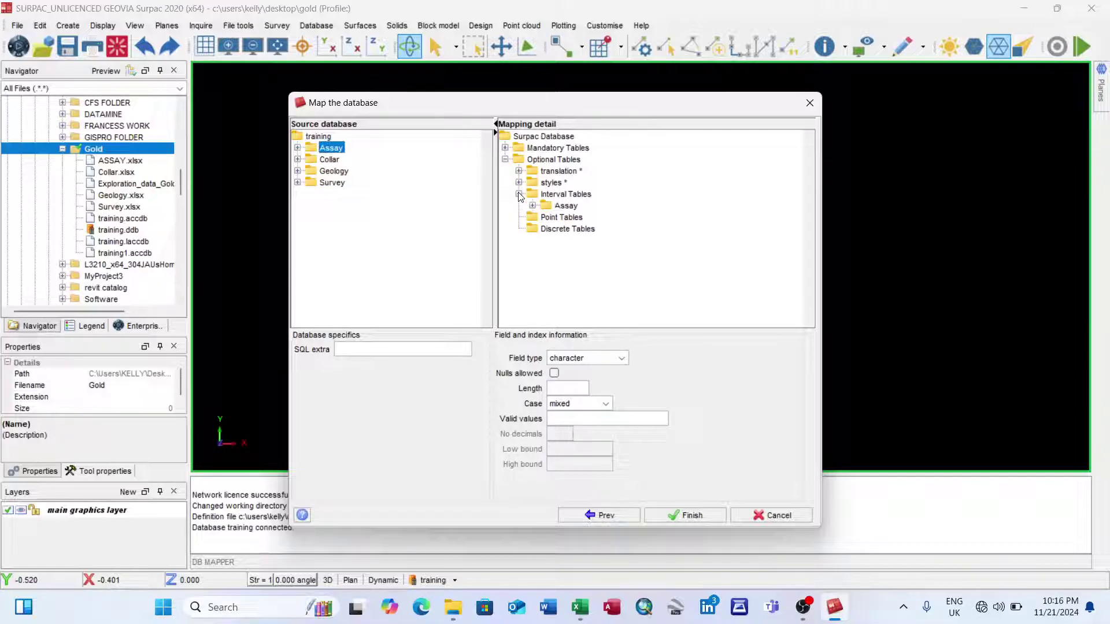
click(333, 172)
drag(334, 175, 563, 199)
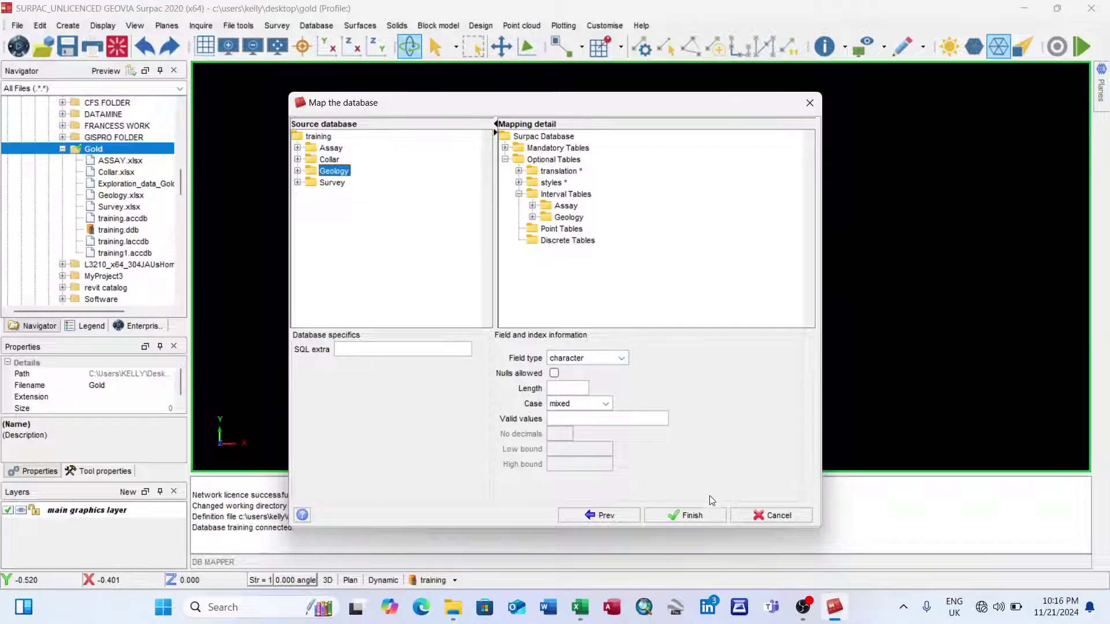
Finish the mapping of the training database and clear the message log
click(700, 517)
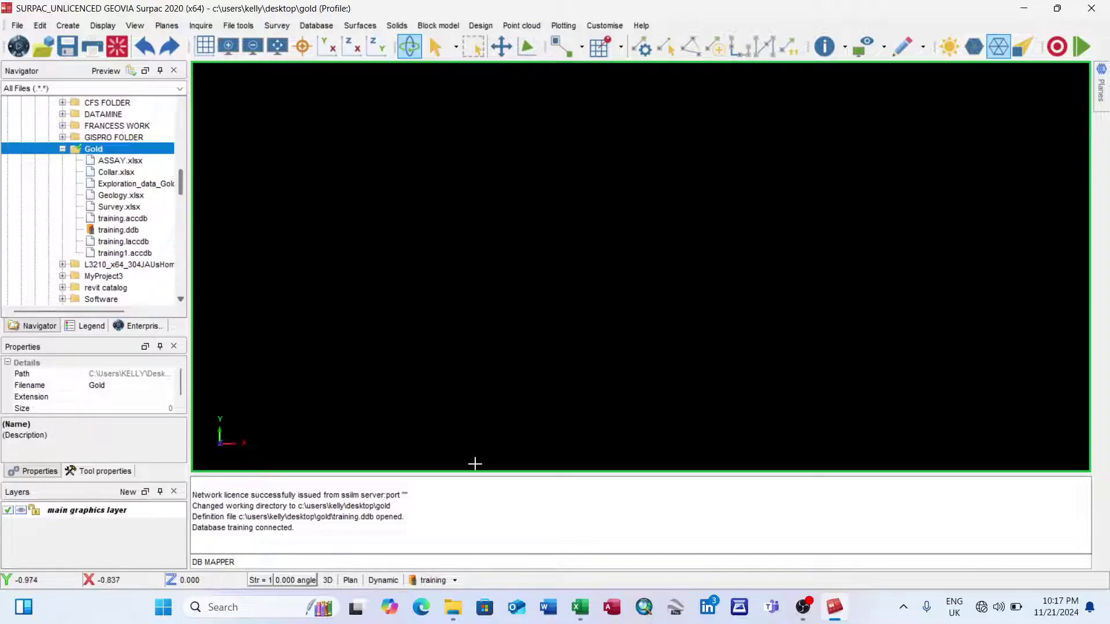
right_click(456, 496)
click(480, 505)
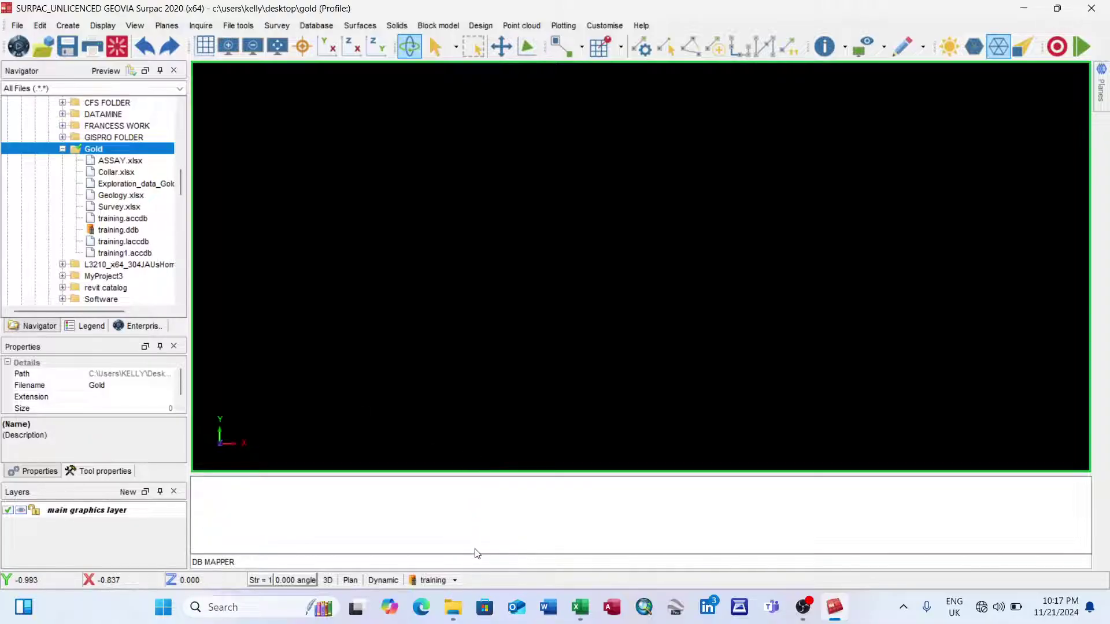
Start displaying the training database's drillholes, with the rescale to plan view kept on and no constraint added to the holes
click(455, 580)
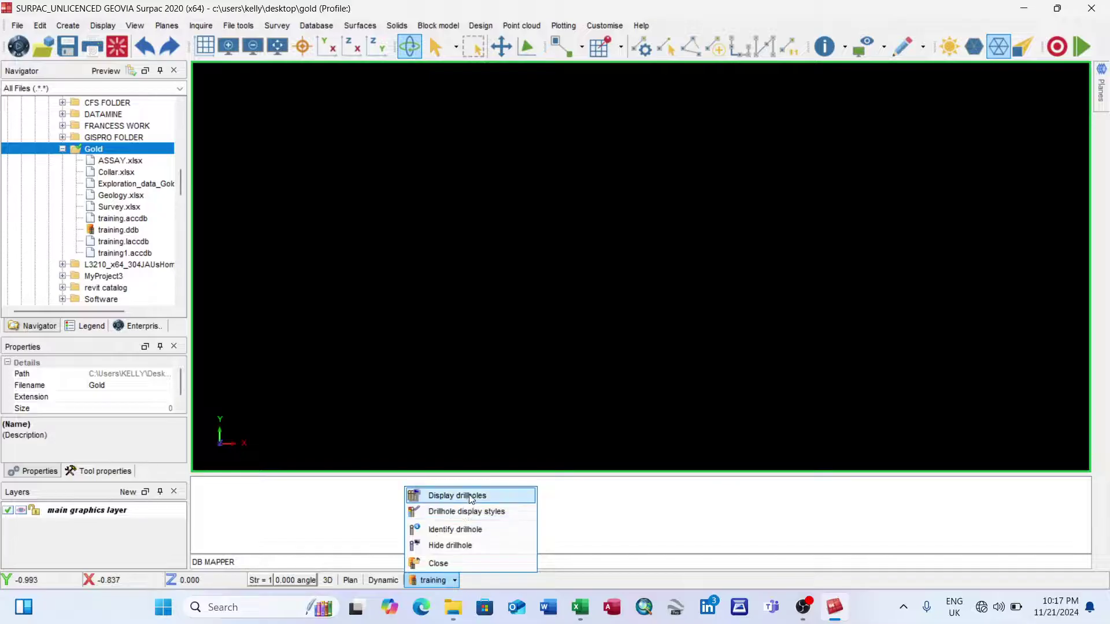
click(454, 582)
click(454, 582)
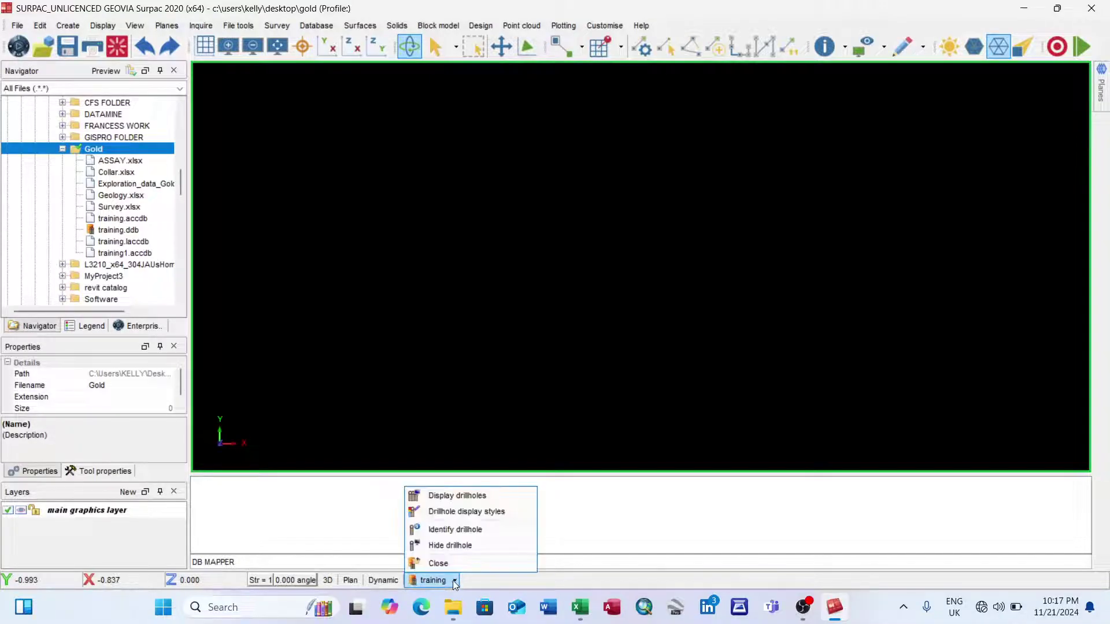
click(482, 496)
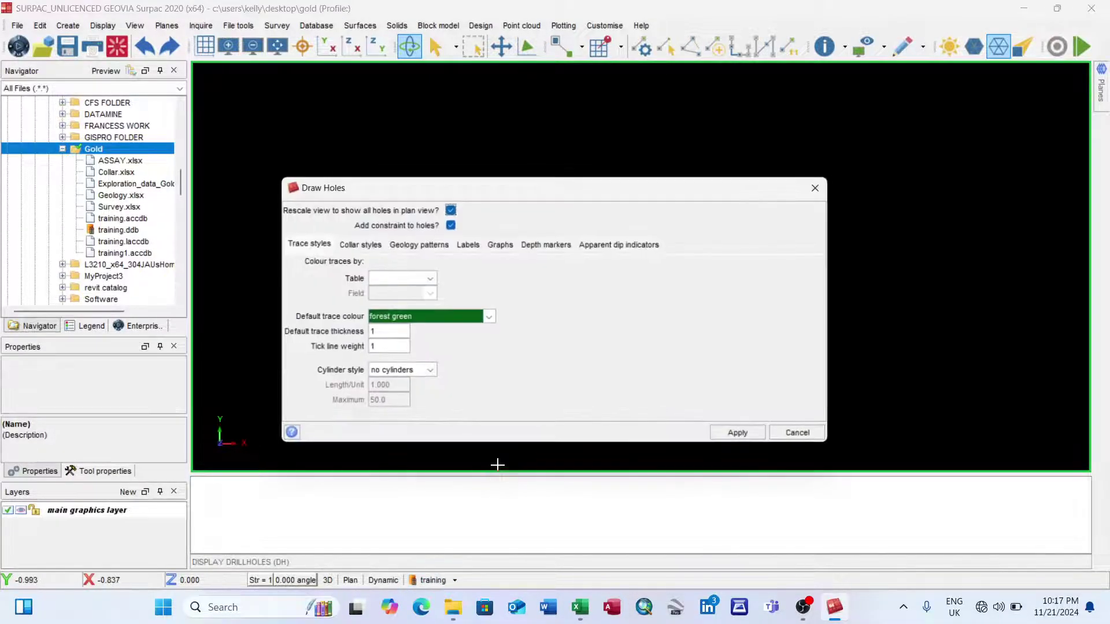
click(450, 224)
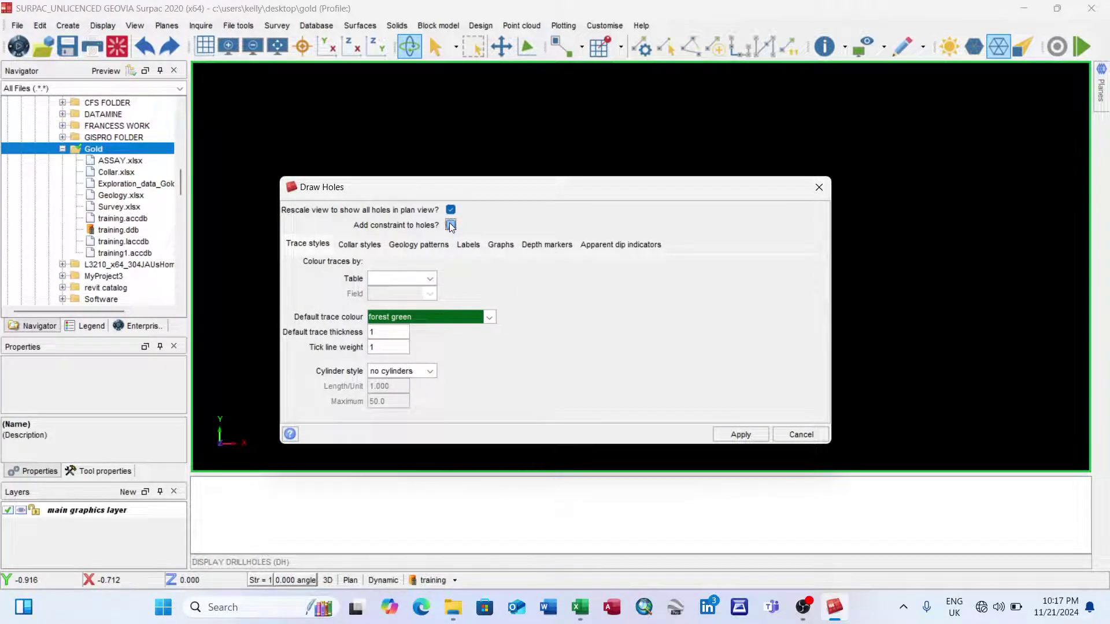
Colour the drillhole traces by the gold field of the Assay table and draw the holes
click(429, 279)
click(408, 305)
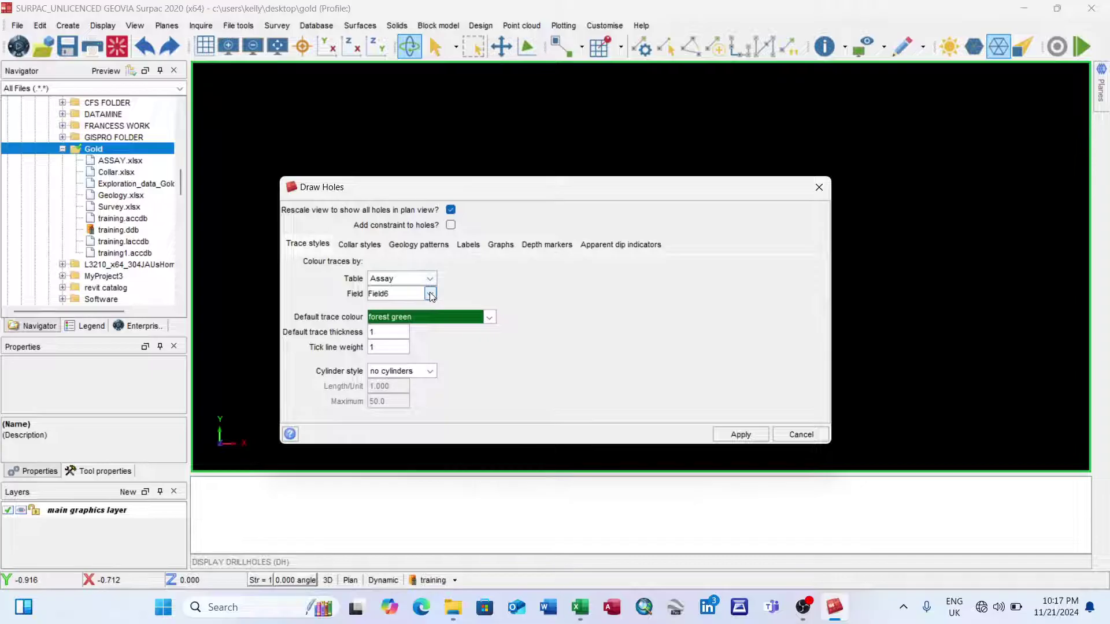
click(429, 292)
click(428, 292)
click(429, 293)
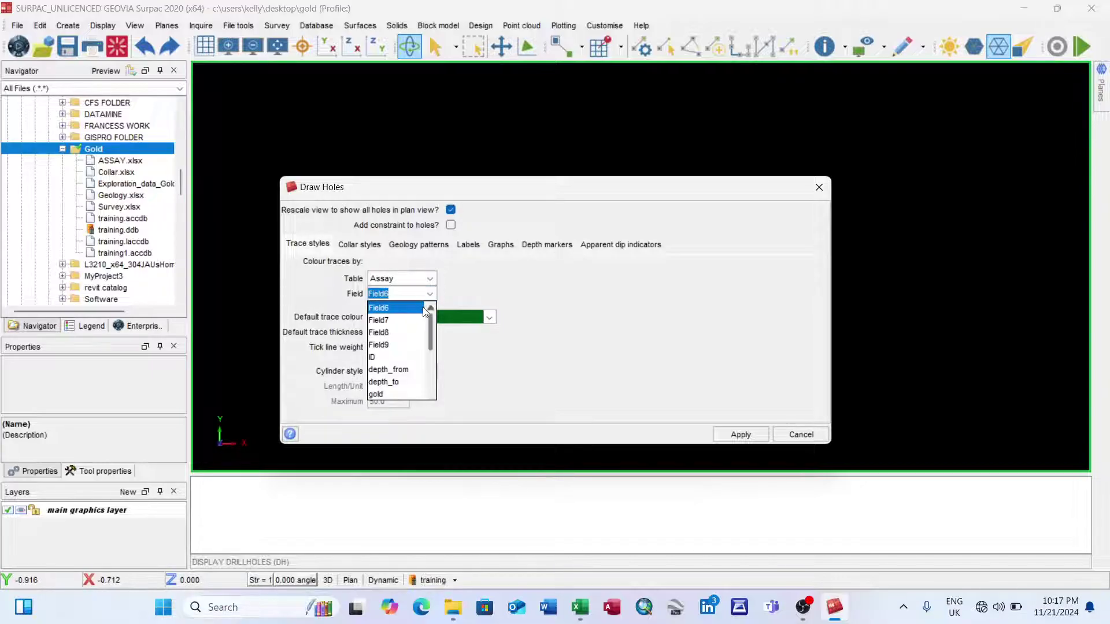
click(387, 395)
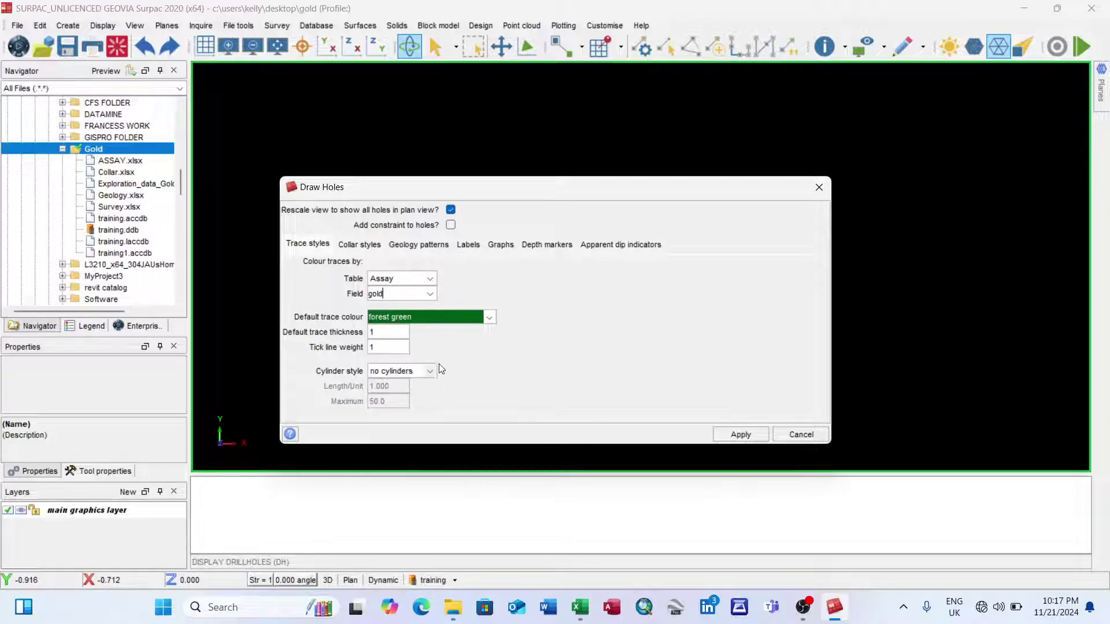
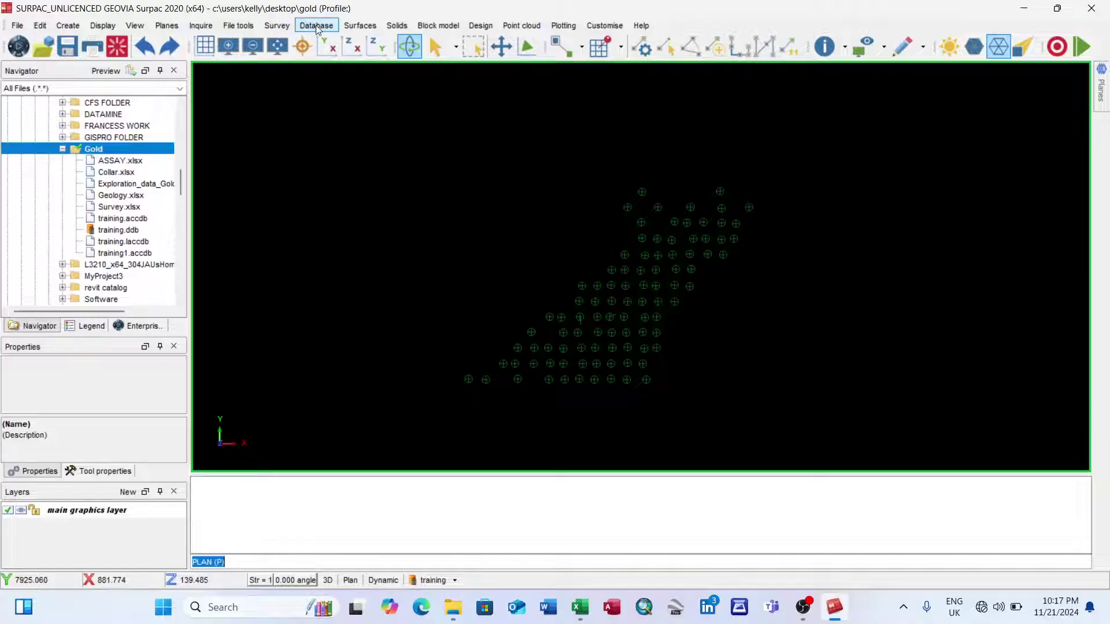
Create a styles table in the training database
click(317, 26)
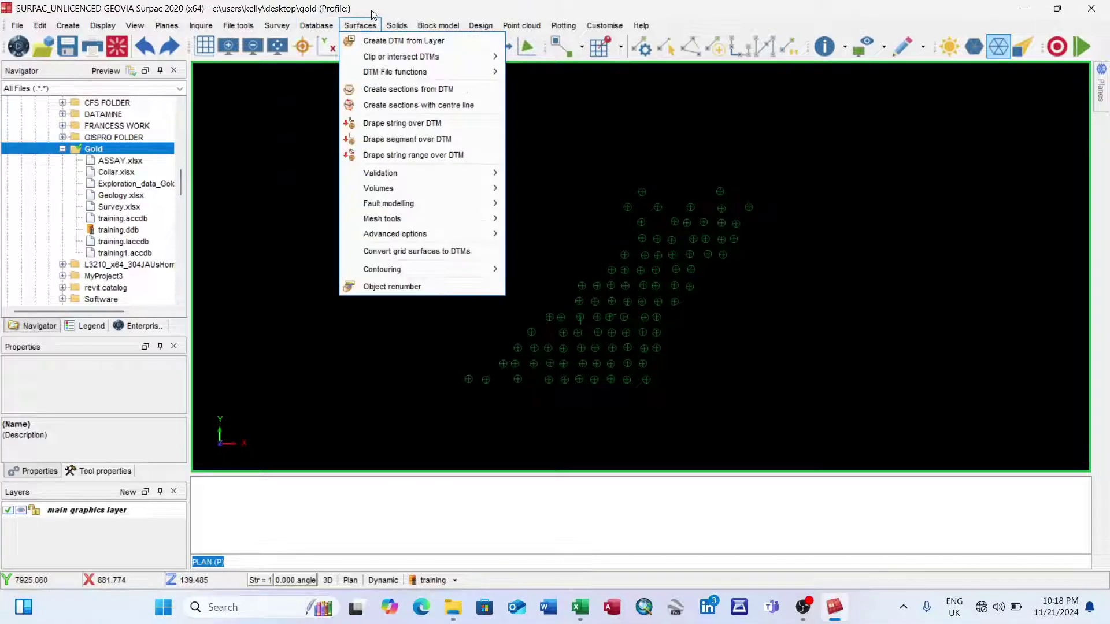
mouse_move(341, 40)
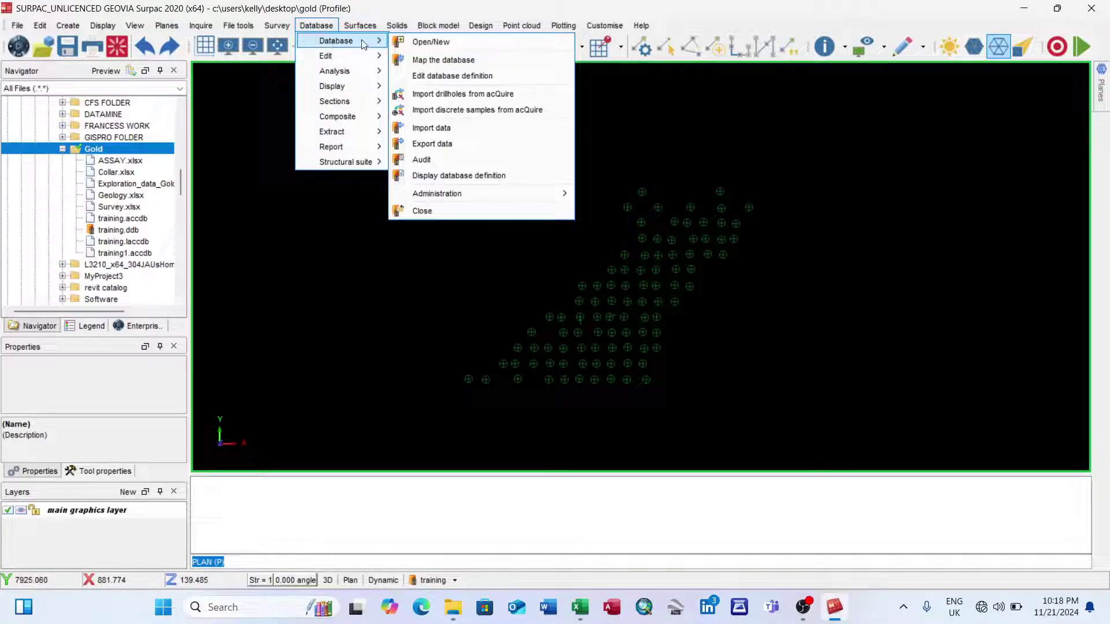
mouse_move(481, 199)
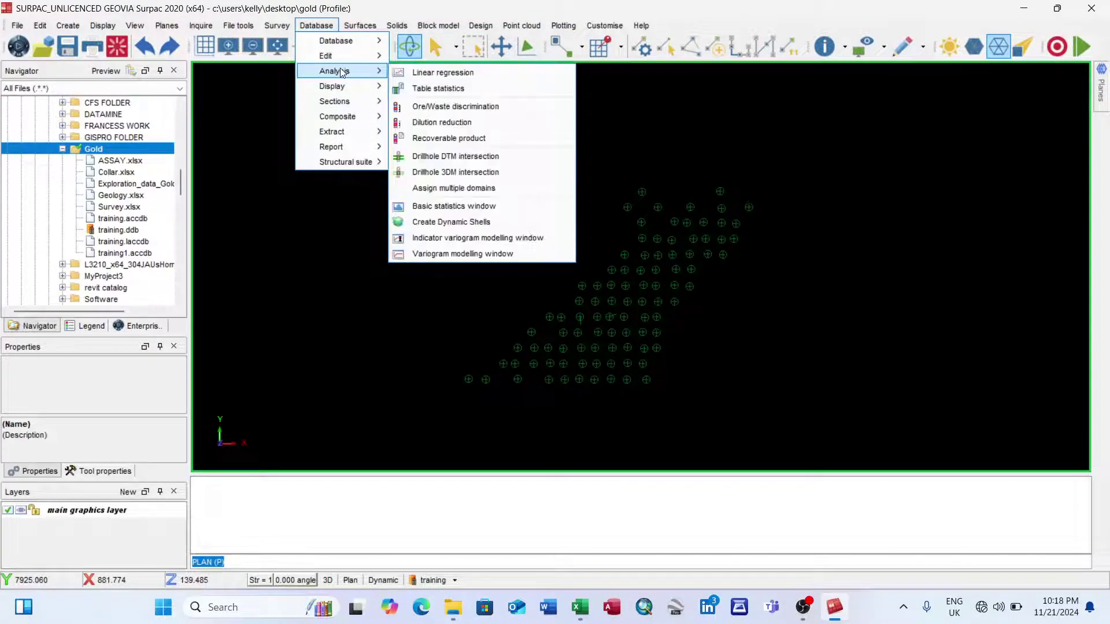
mouse_move(354, 61)
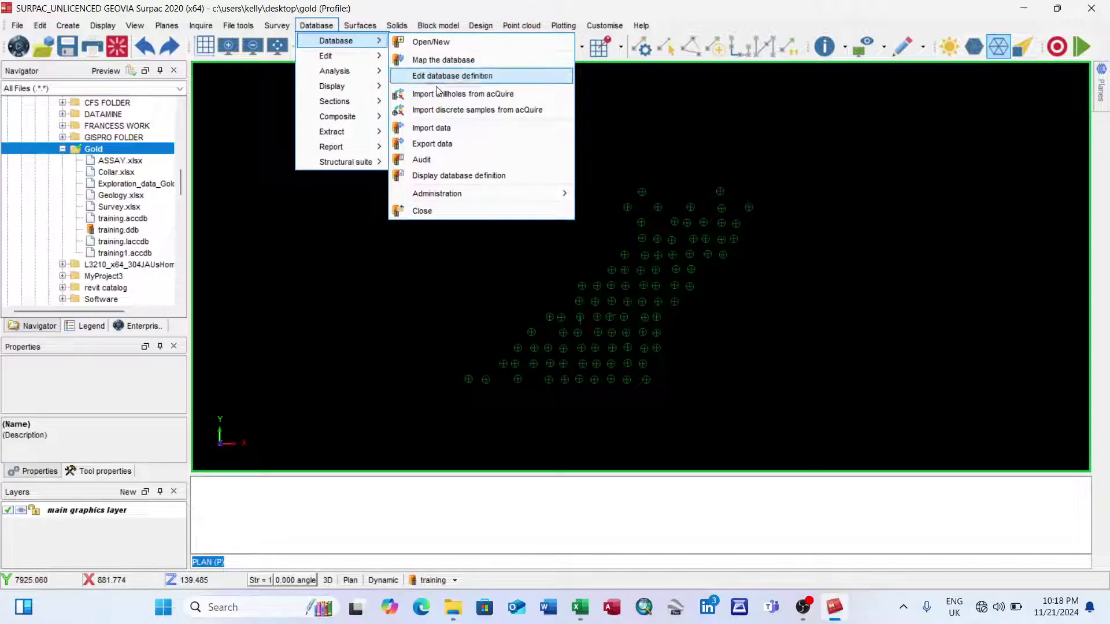
mouse_move(444, 191)
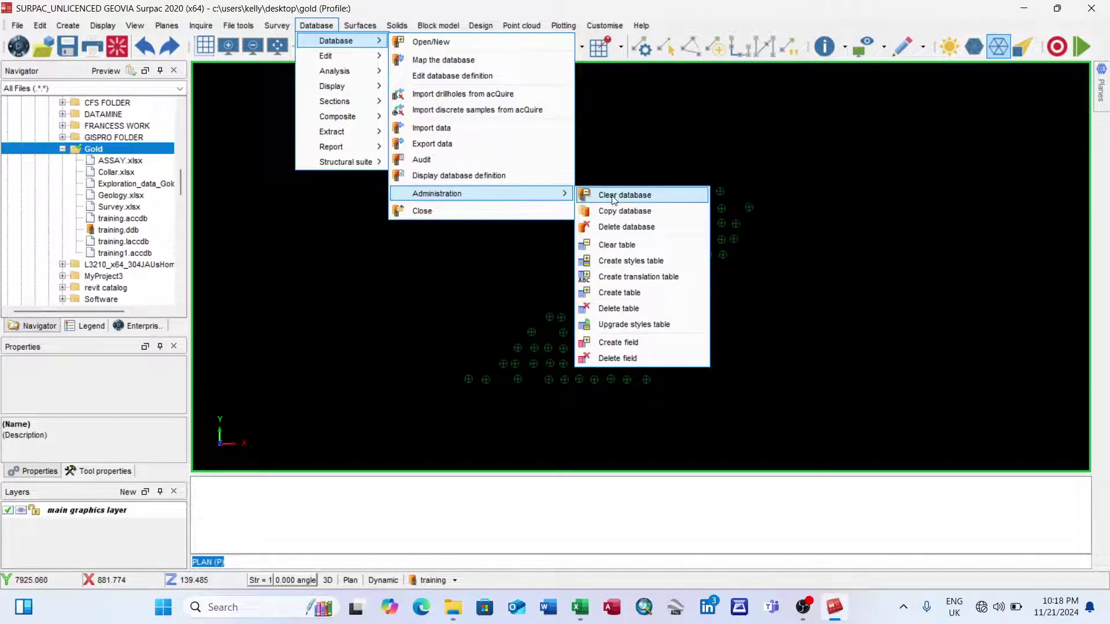
click(643, 265)
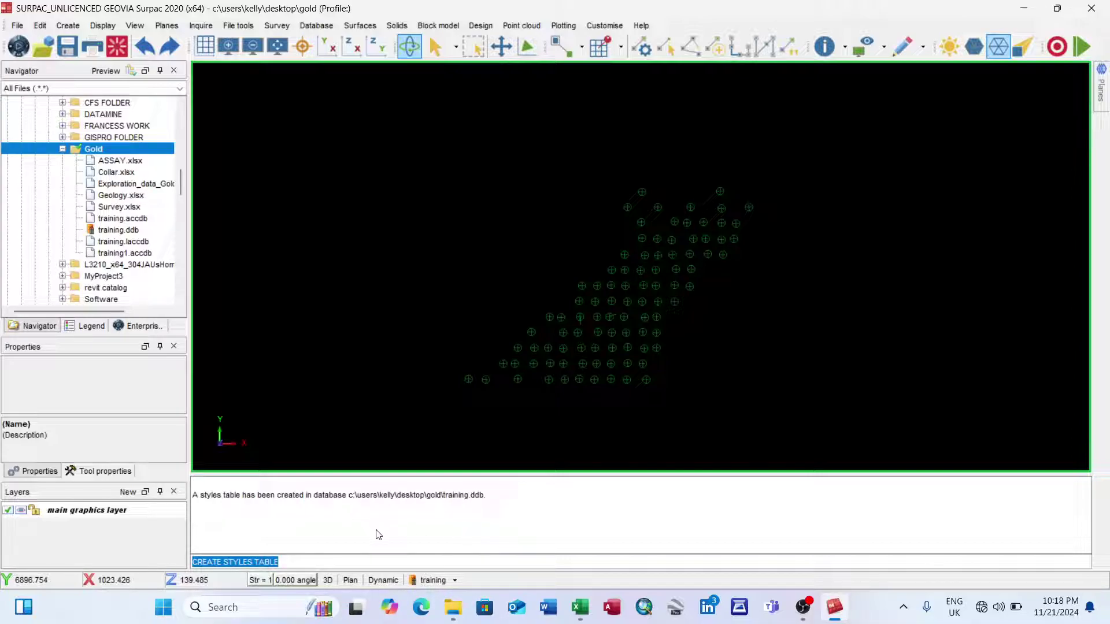
Edit the drillhole display styles and get the min-max range for the Assay table's gold field
click(454, 582)
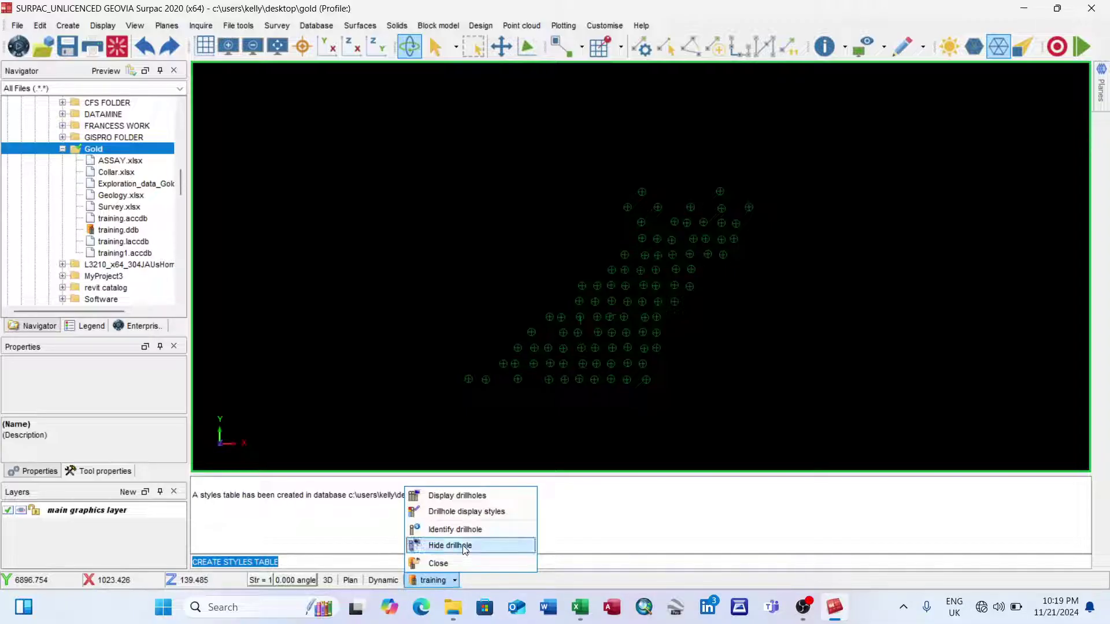
click(481, 513)
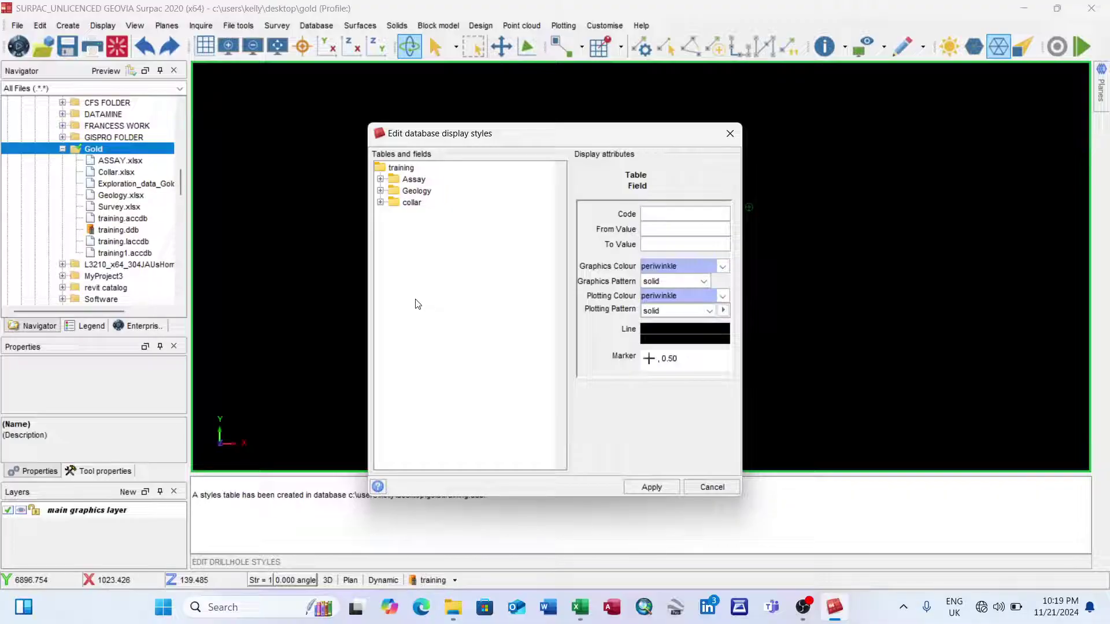
click(381, 179)
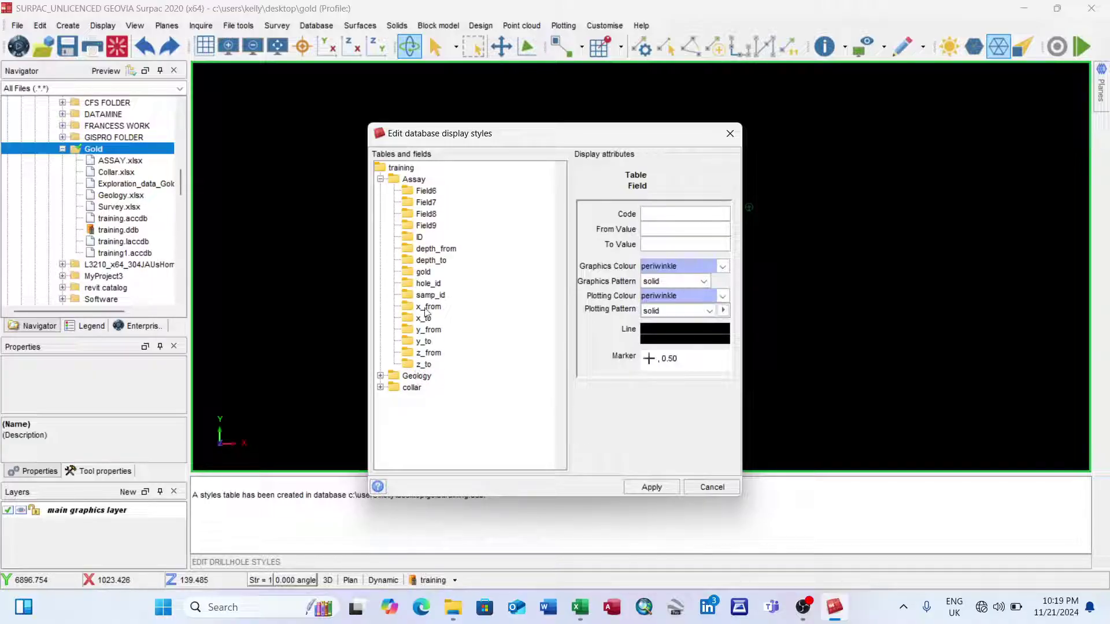
click(425, 273)
right_click(426, 271)
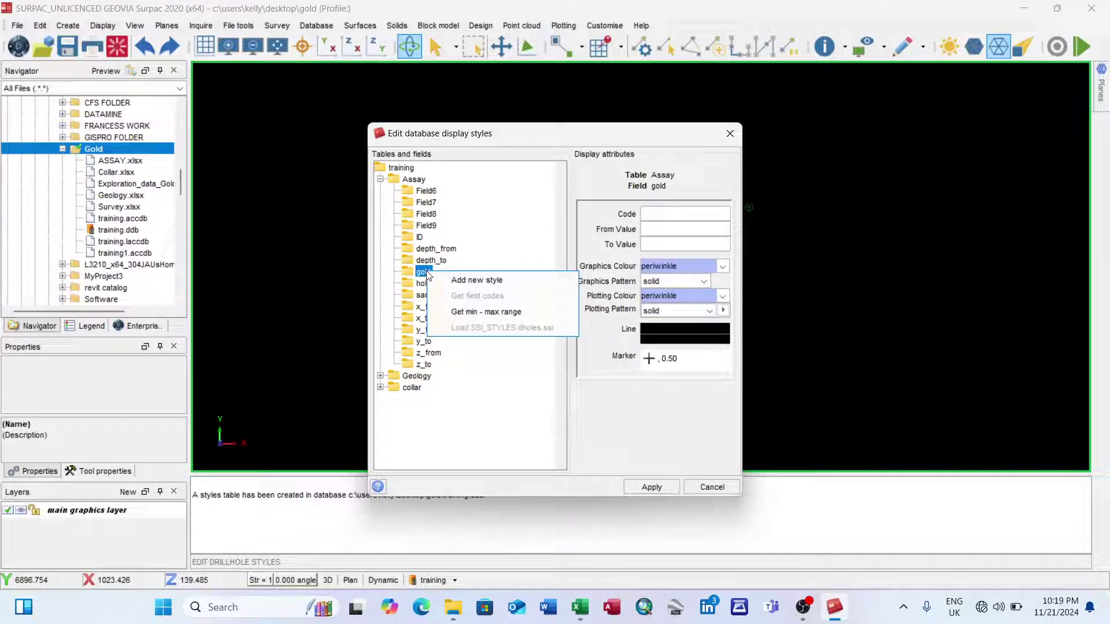
click(494, 312)
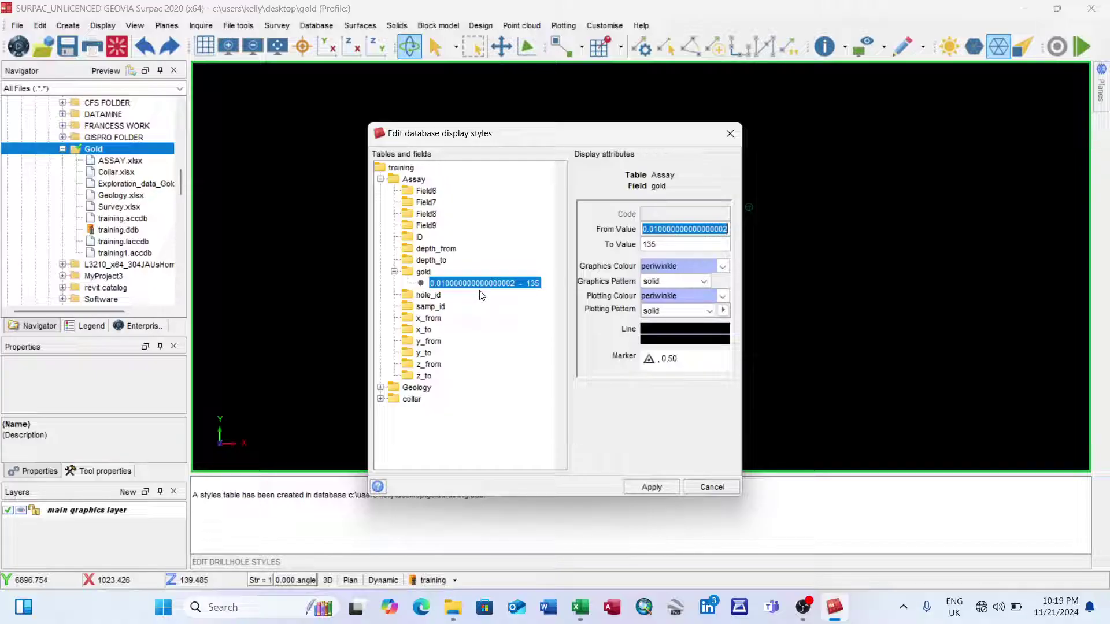
Add three more min-max range entries under the Assay gold field, making four in total
click(423, 272)
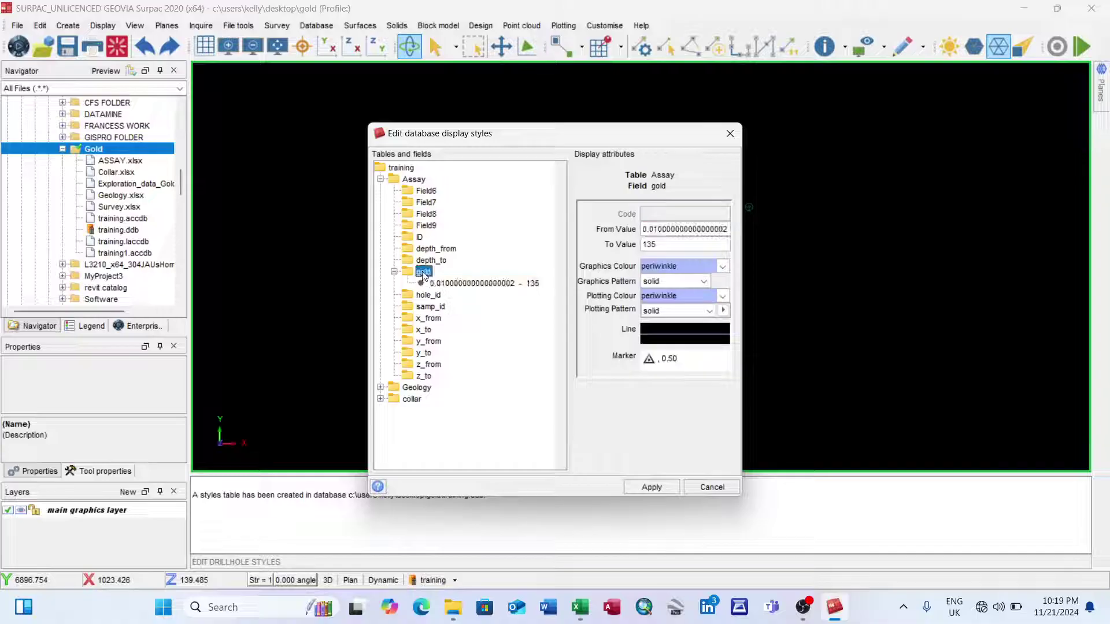
right_click(423, 273)
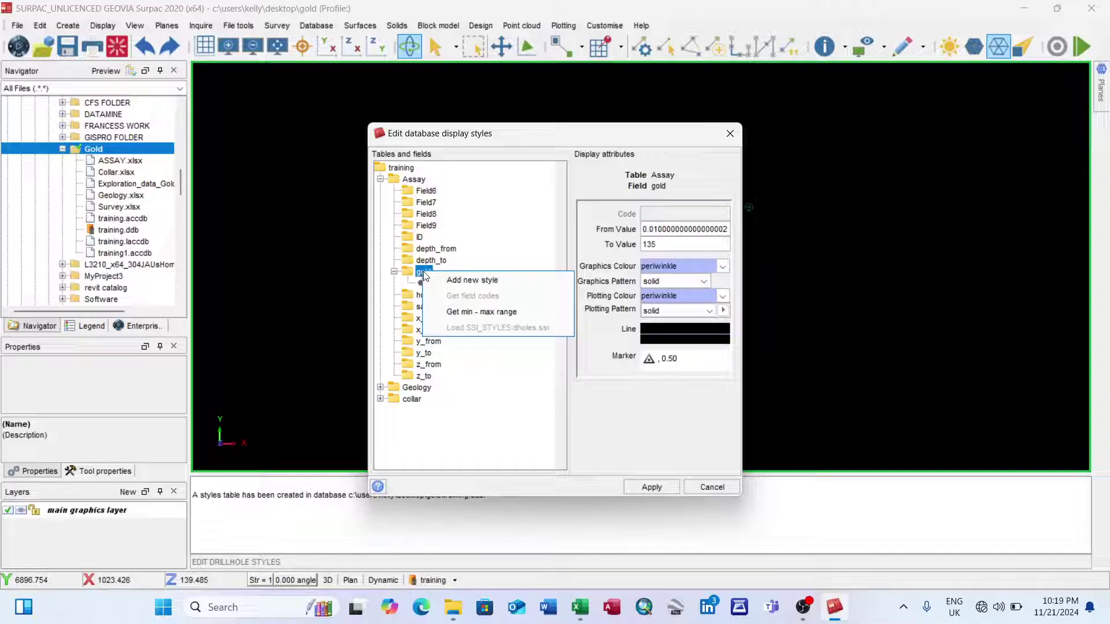
click(477, 311)
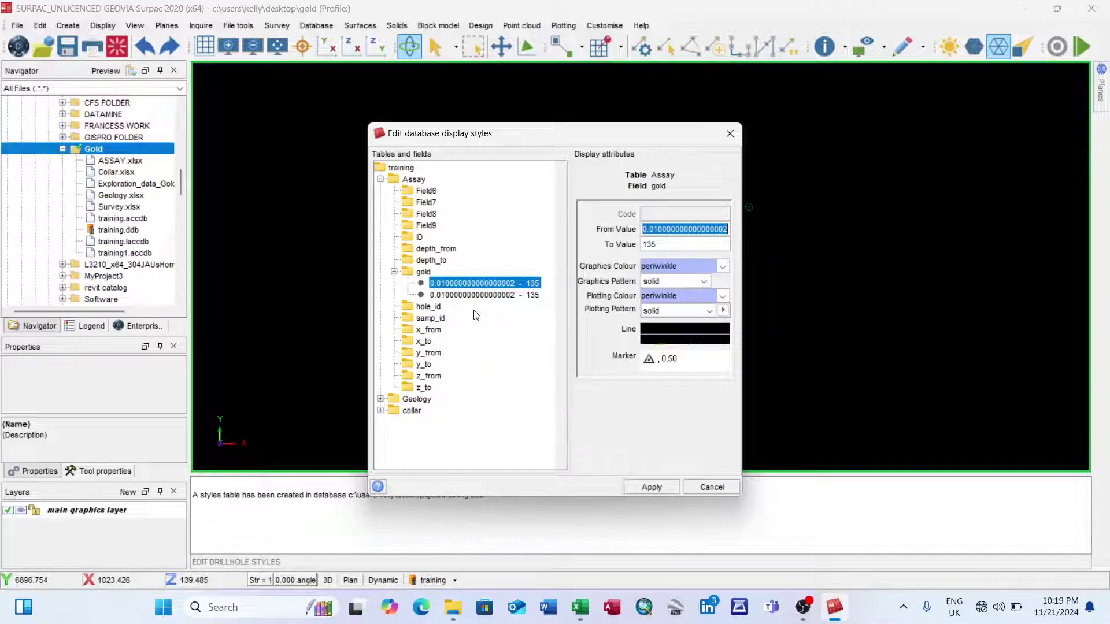
click(425, 273)
right_click(426, 274)
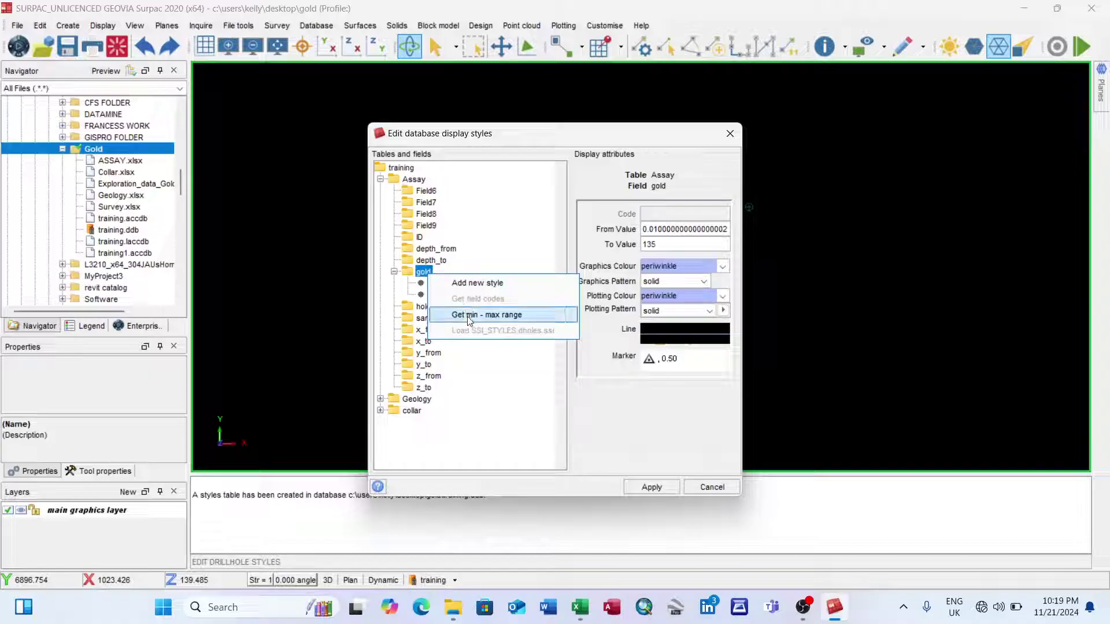
click(477, 311)
click(436, 273)
right_click(437, 274)
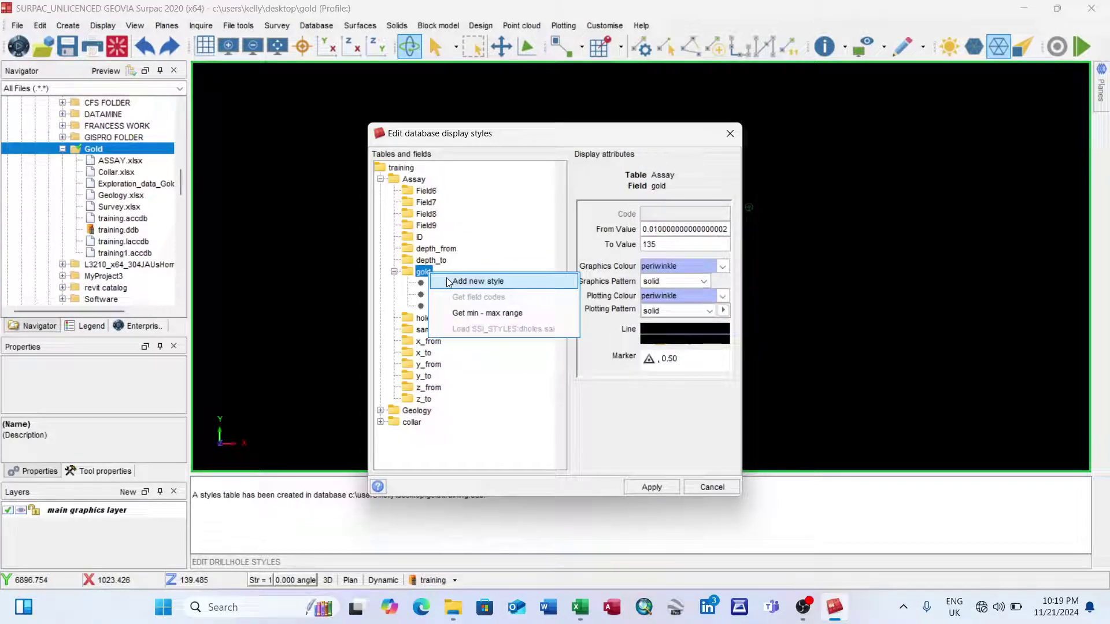
click(465, 312)
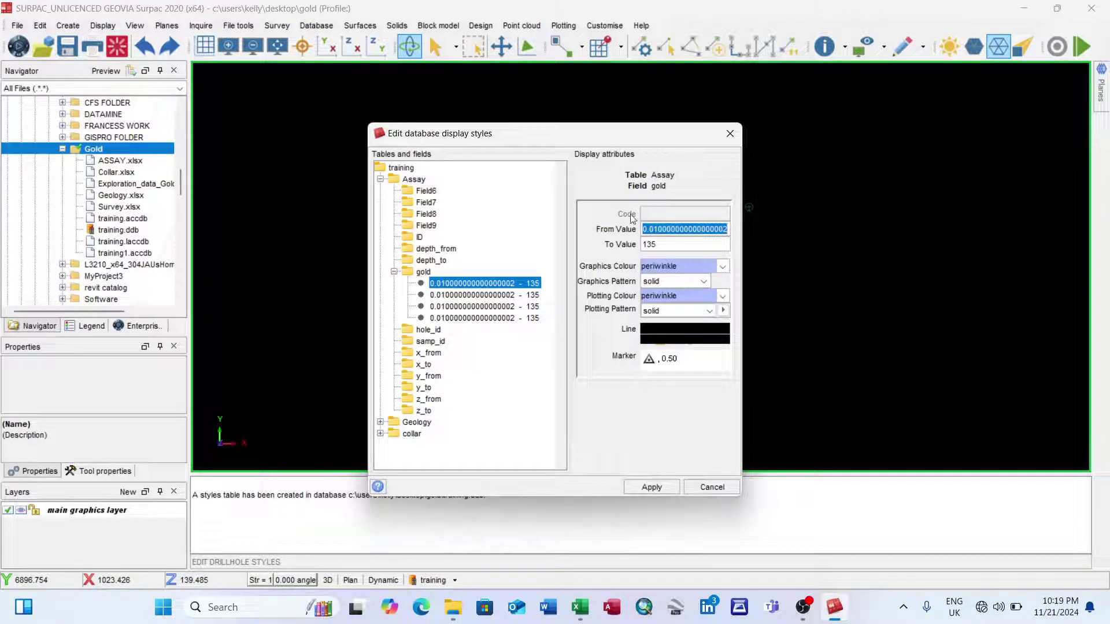
Set the first gold range from 0 to 0.01, with blue as both graphics and plotting colour
text(0)
double_click(670, 244)
text(0)
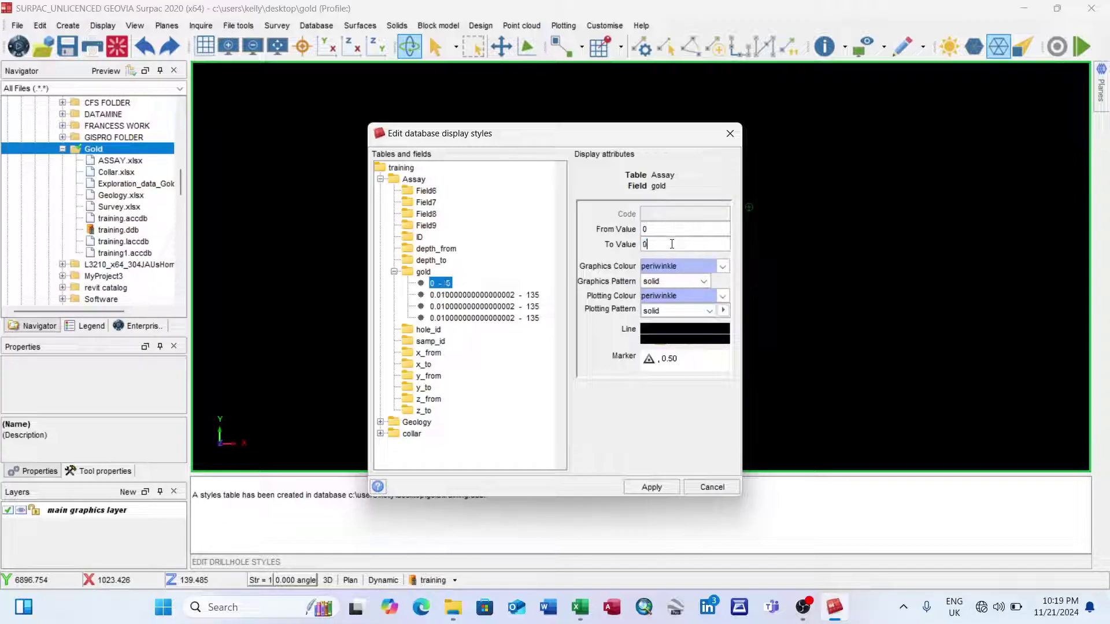
text(.01)
double_click(682, 267)
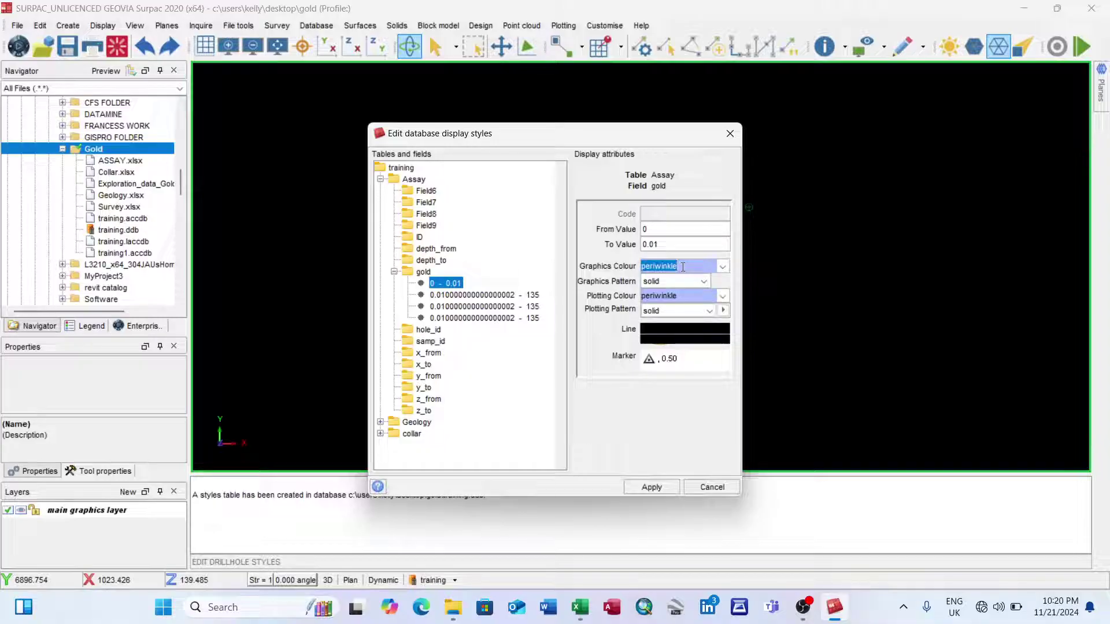
text(blue)
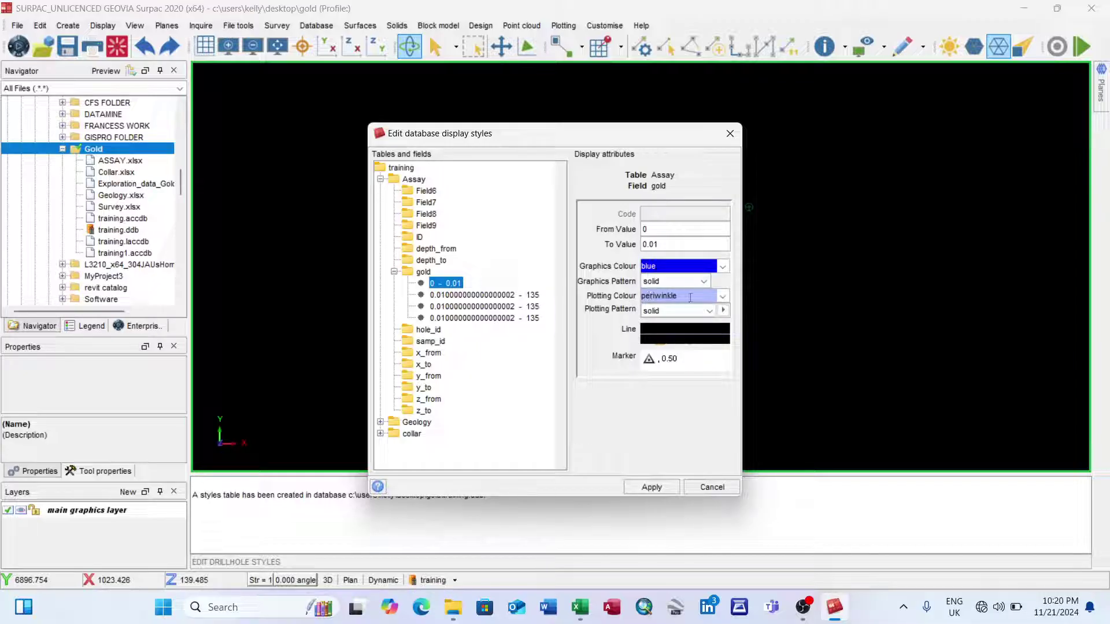
text(bl)
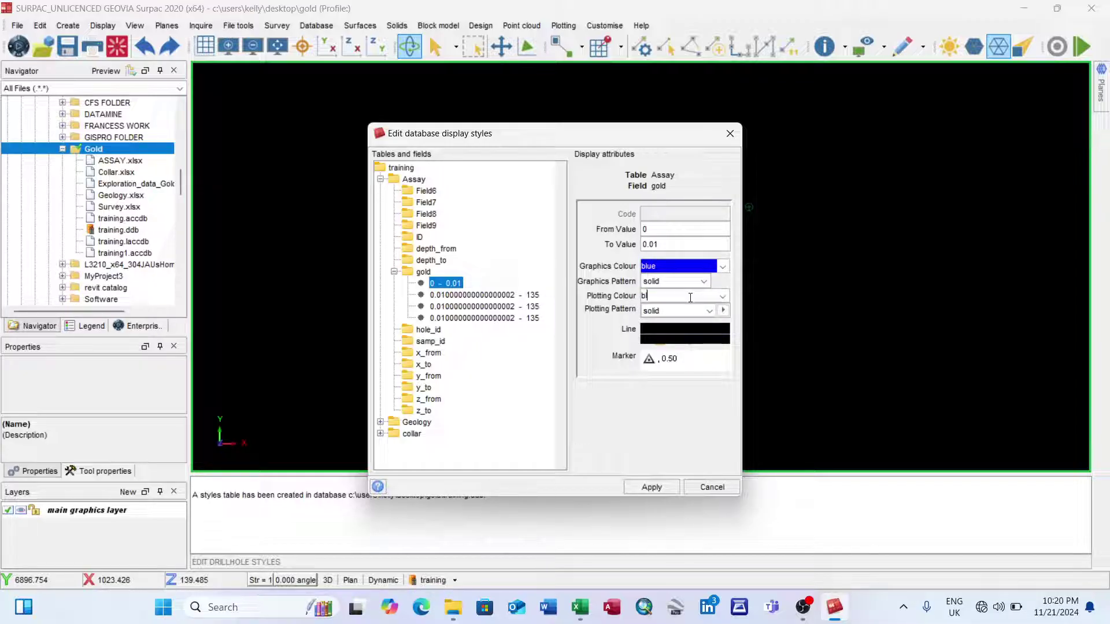
text(ue)
Set the second gold range from 0.01 to 2, with green as both graphics and plotting colour
click(482, 297)
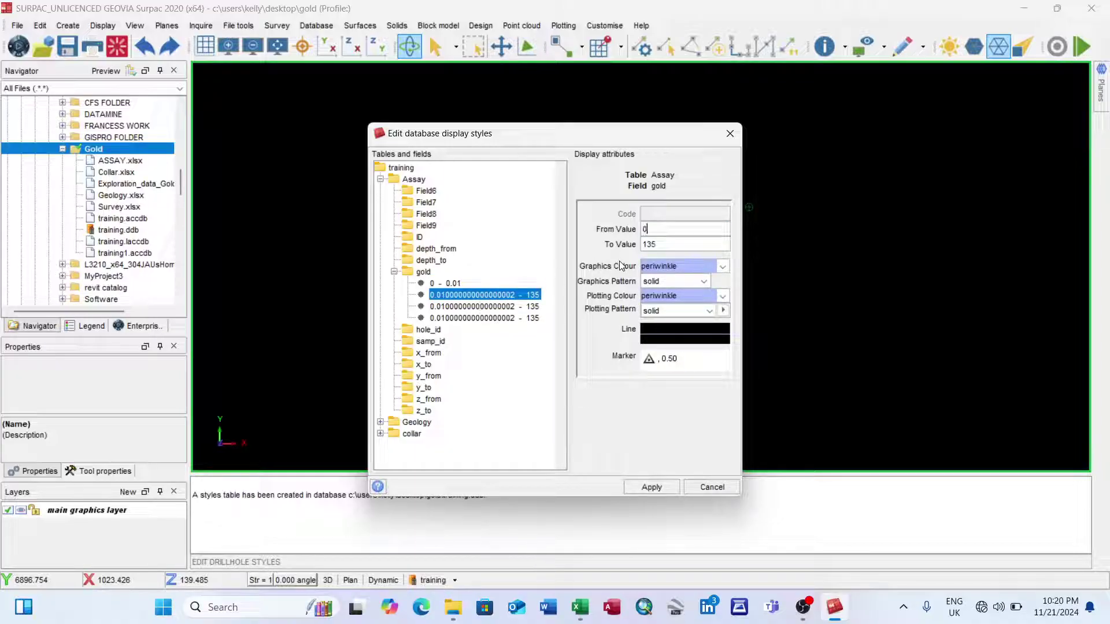
text(.01)
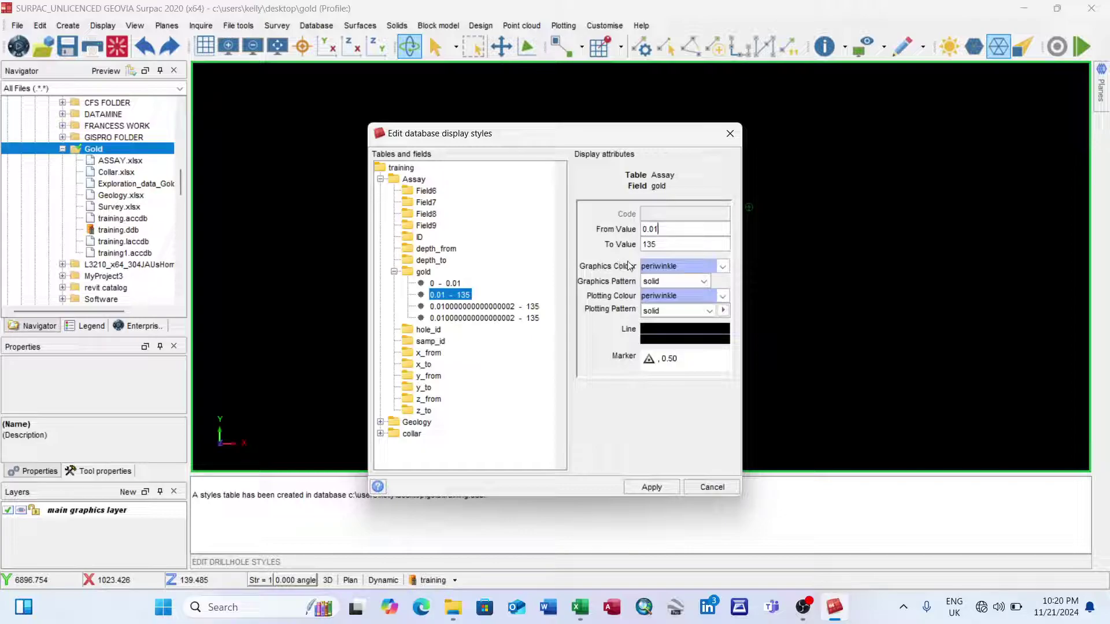
double_click(668, 243)
text(2)
click(680, 268)
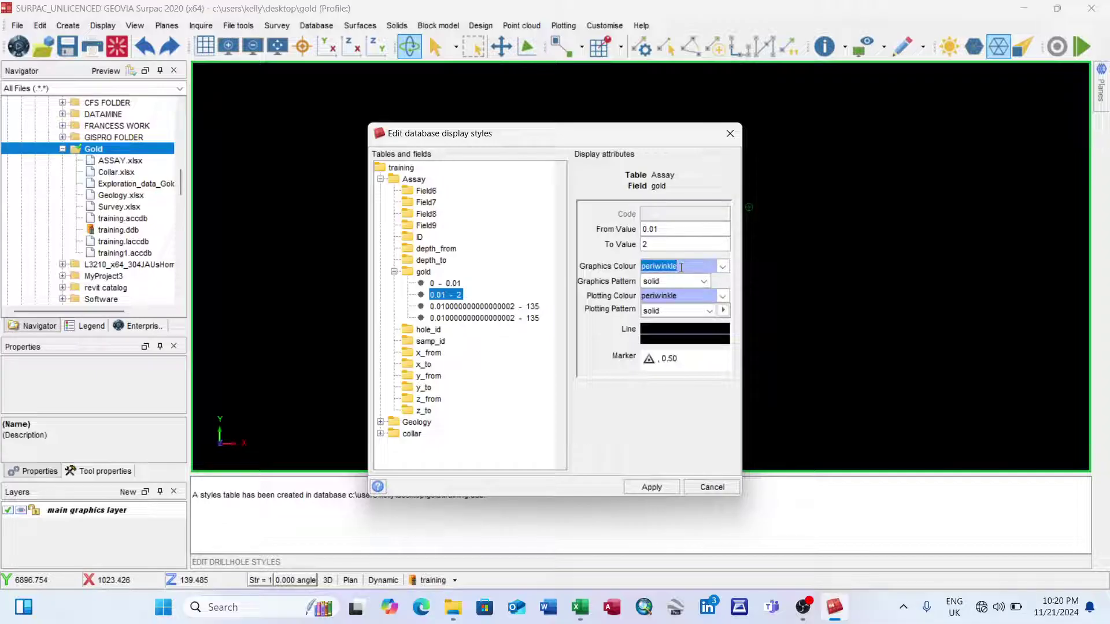
text(green)
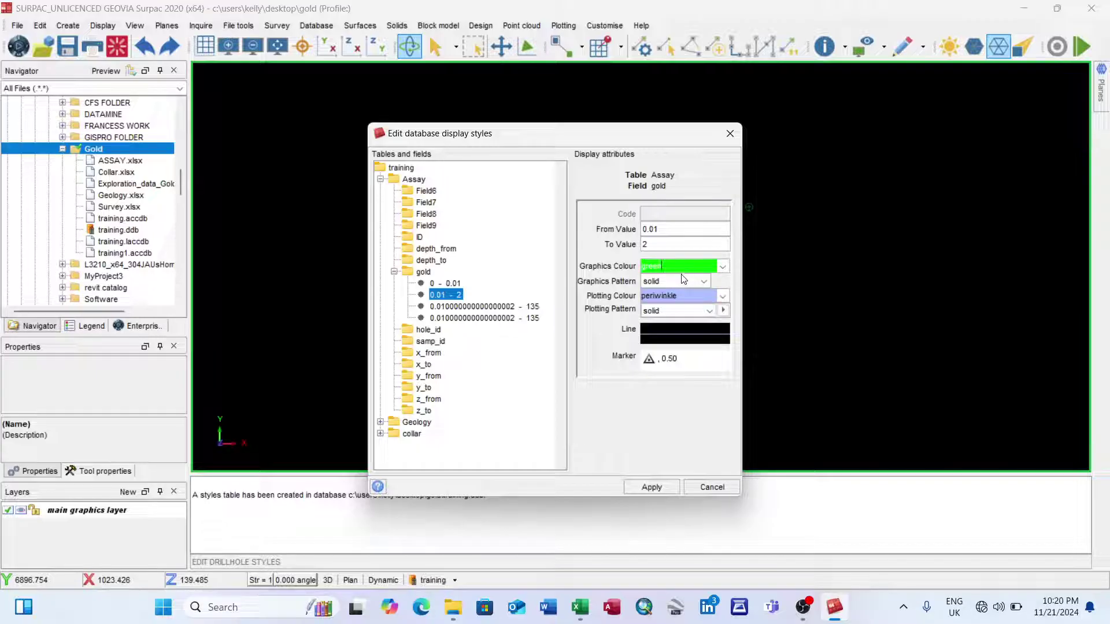
double_click(679, 297)
text(green)
Set the third gold range from 2 to 5, with yellow as both graphics and plotting colour
click(486, 307)
text(2)
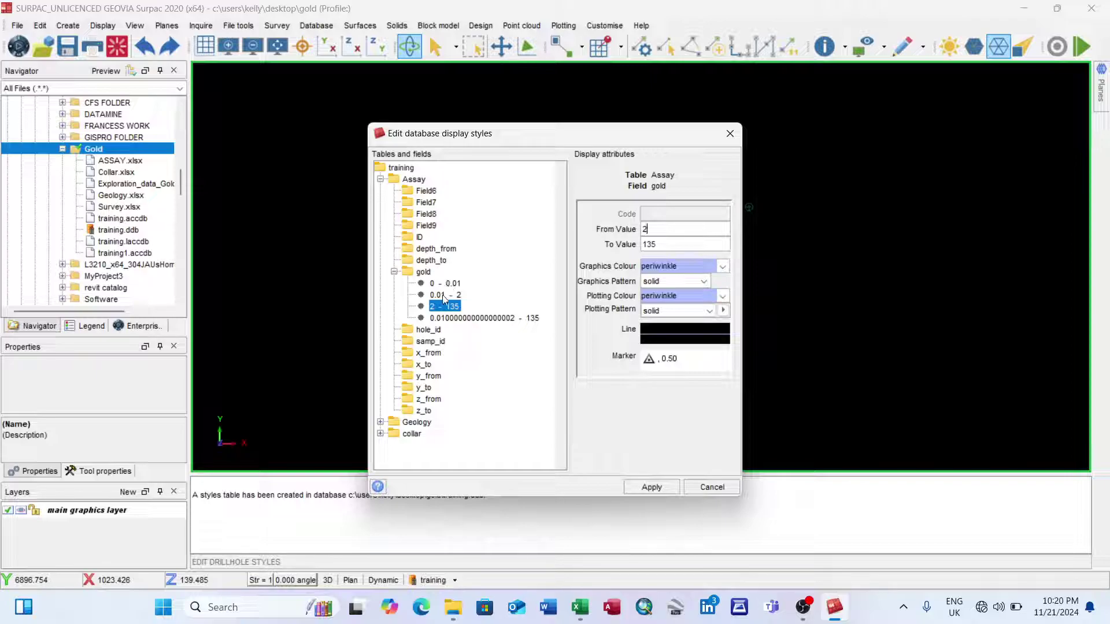
double_click(669, 245)
text(5)
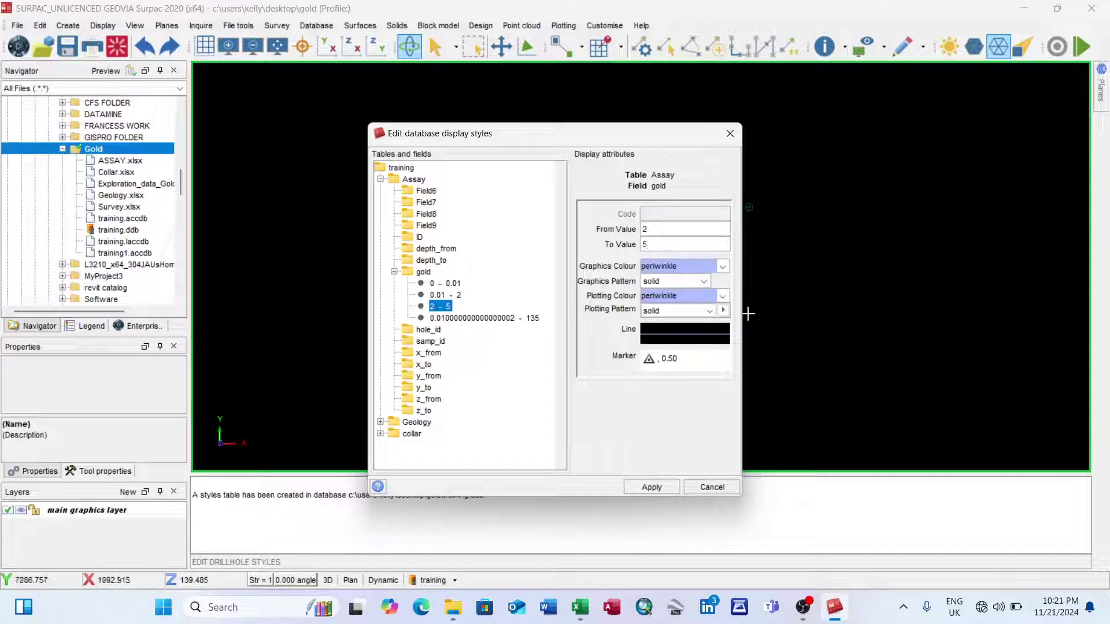
click(682, 264)
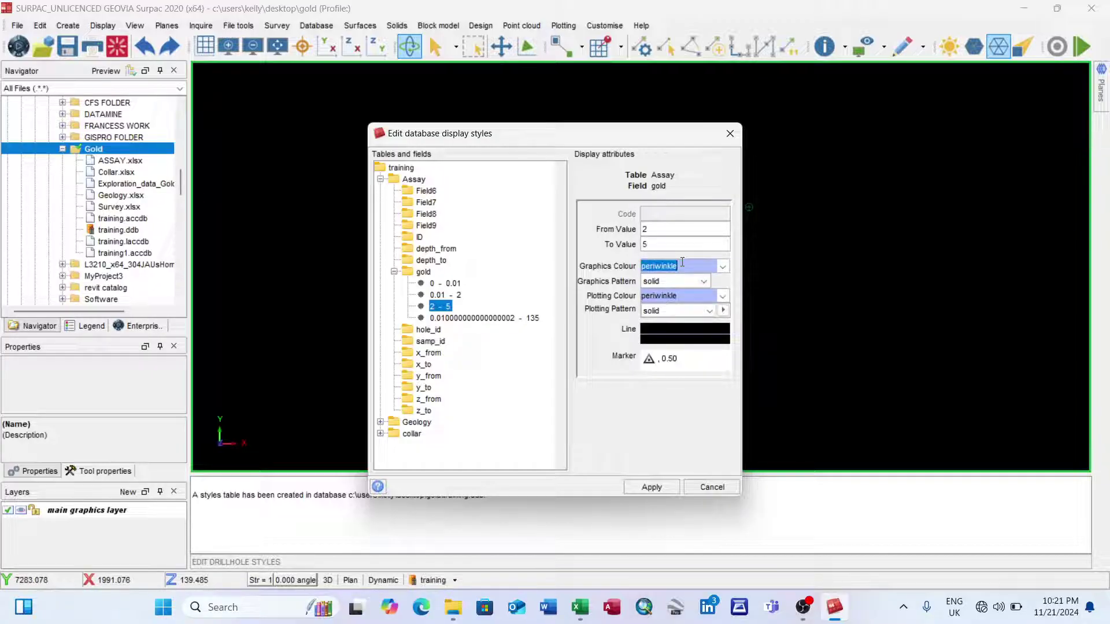
text(yellow)
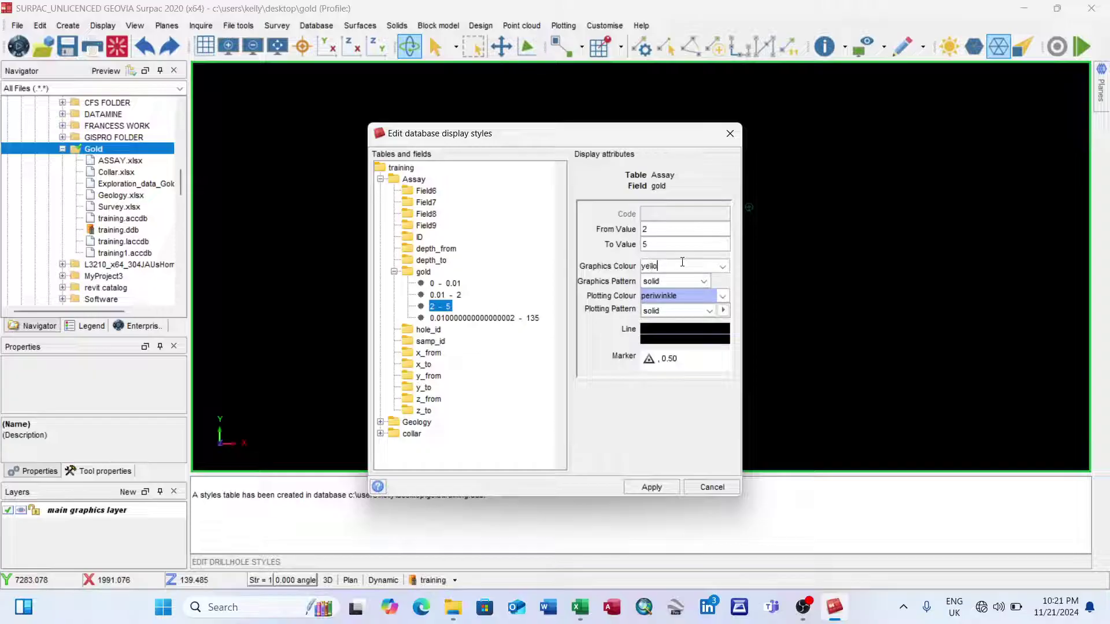
click(684, 295)
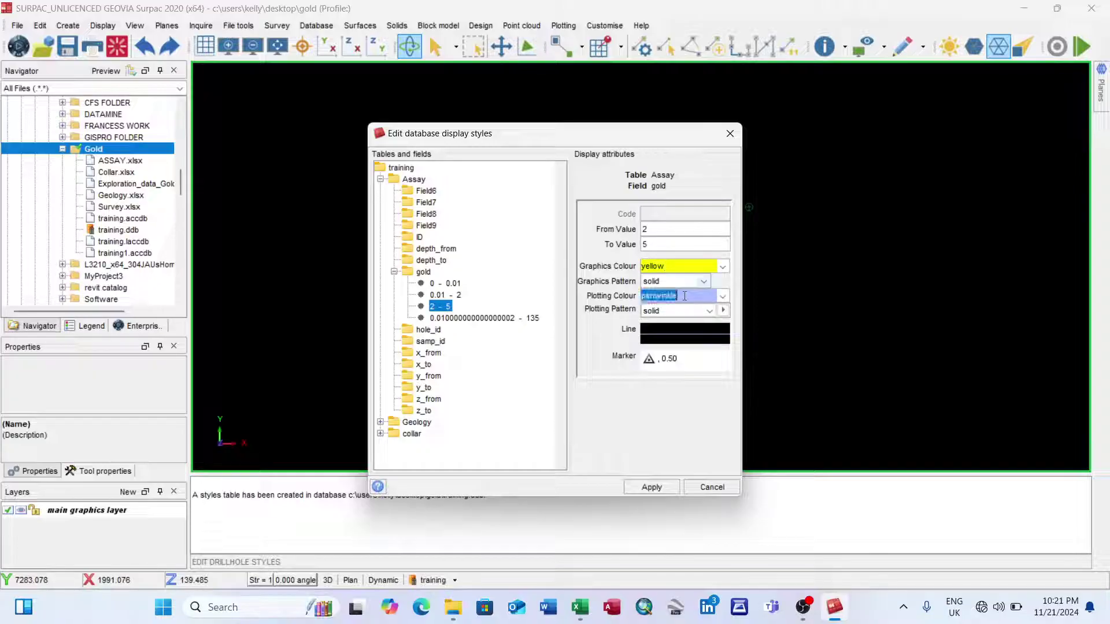
text(yellow)
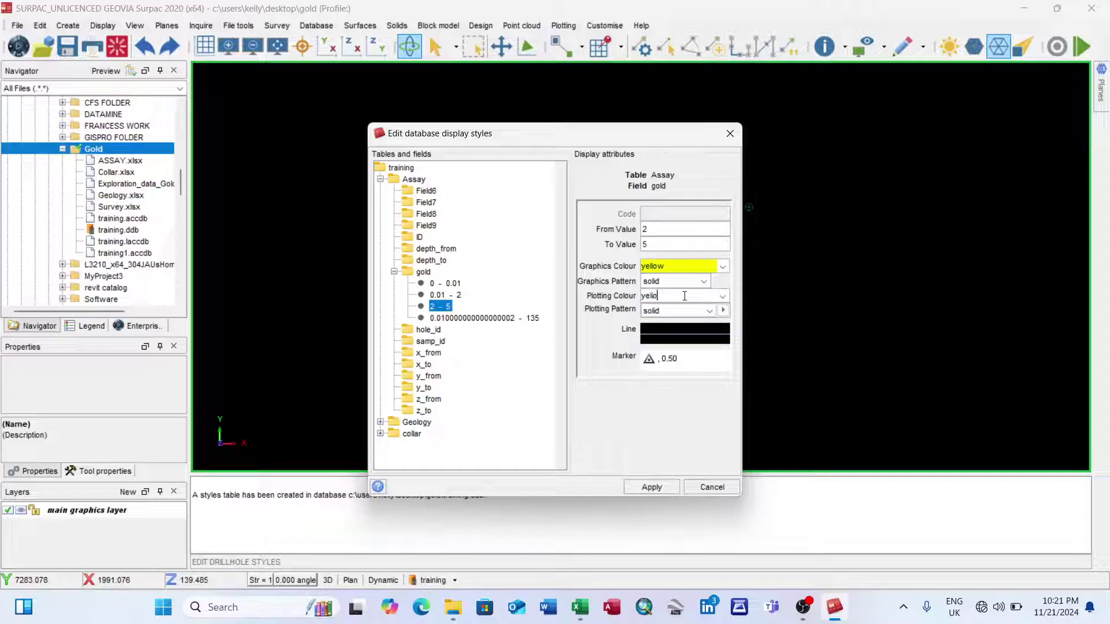
Set the fourth gold range from 5 to 999, with red as both graphics and plotting colour
click(505, 319)
text(5)
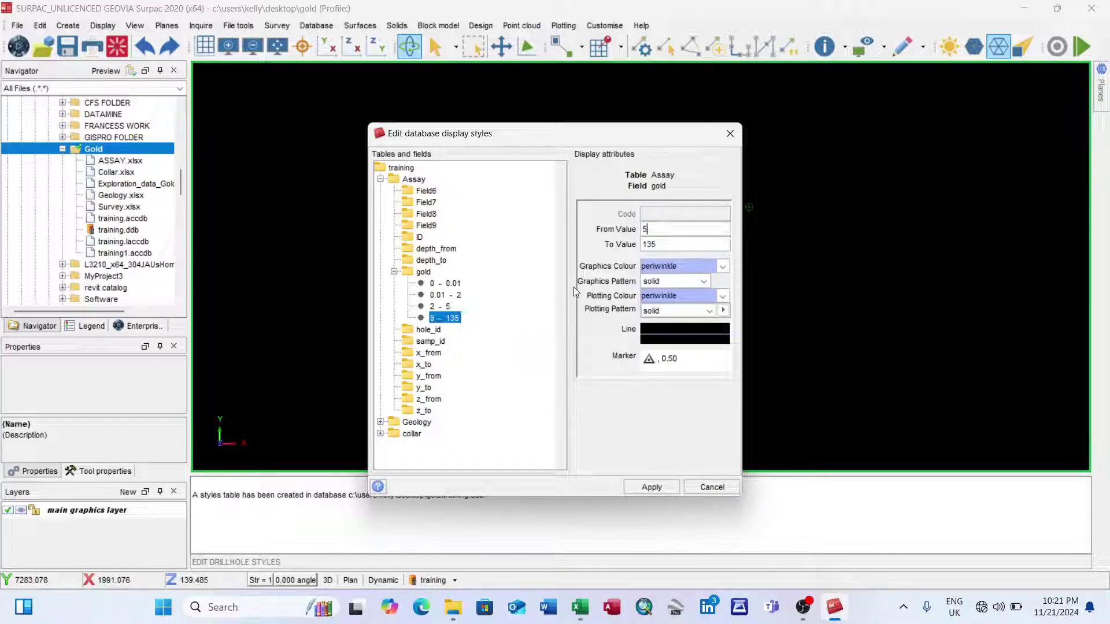
click(667, 245)
text(999)
key(Tab)
text(red)
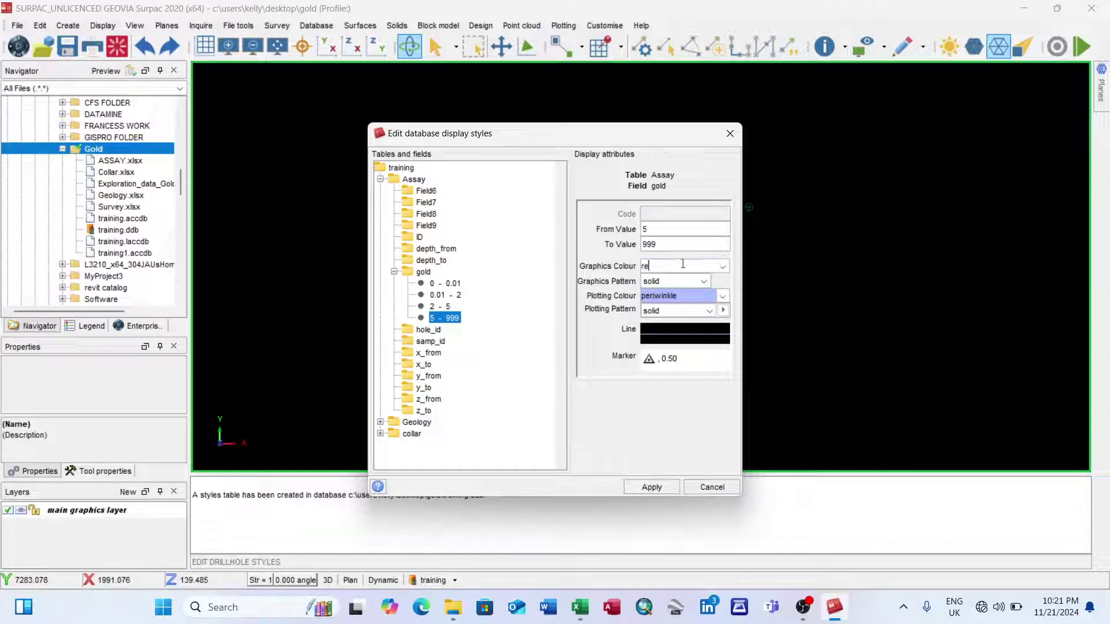
text(red)
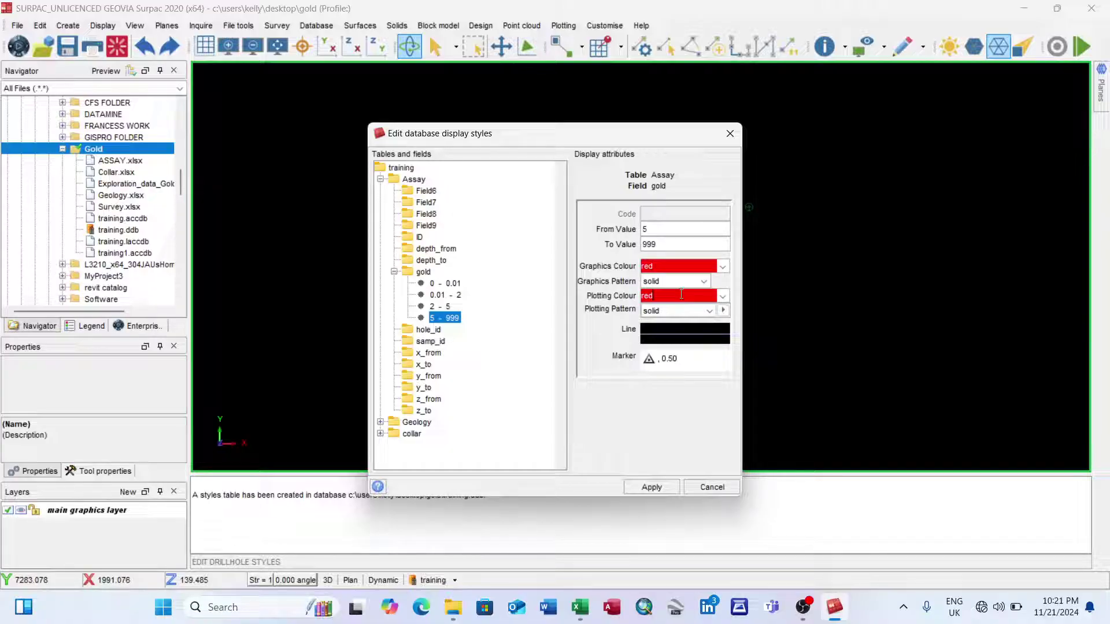
Review the values and colours of all four gold ranges and apply the display styles to the drillholes
click(446, 283)
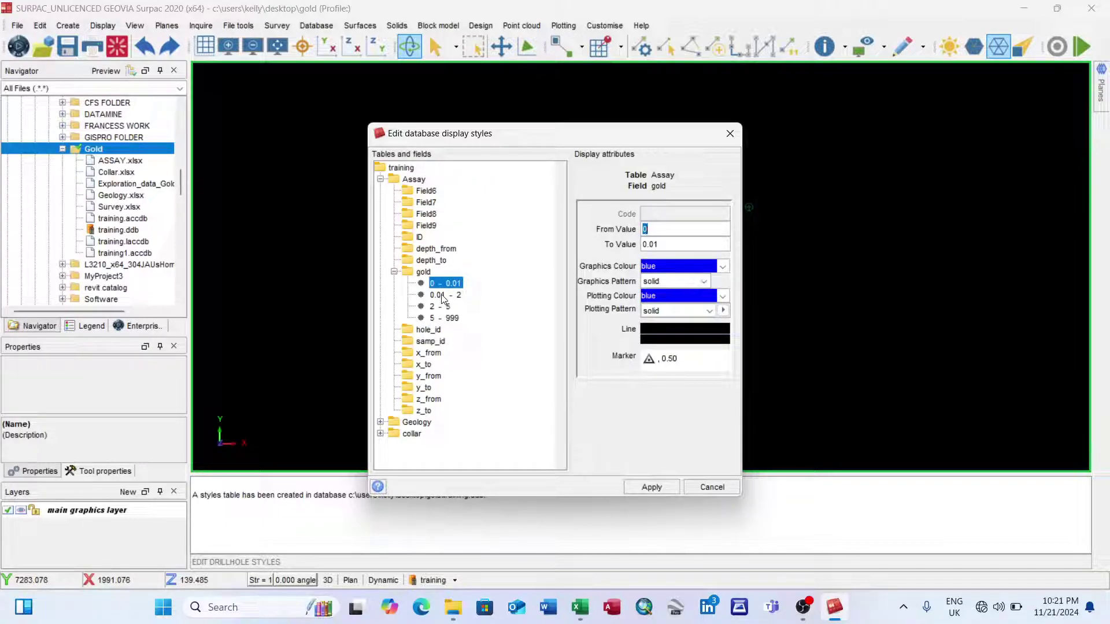
click(442, 295)
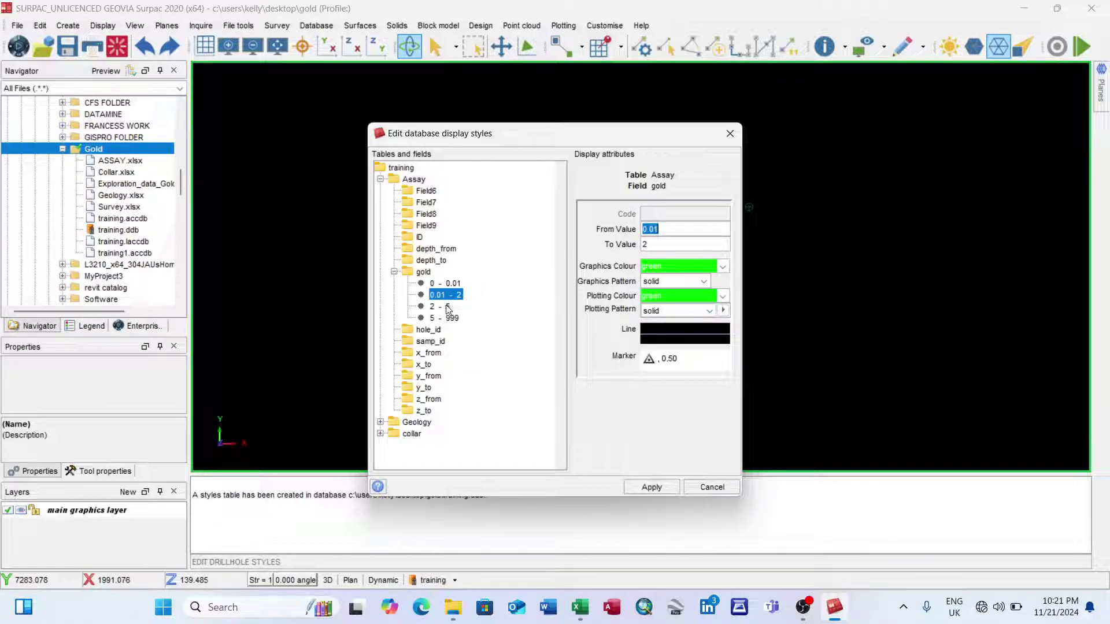
click(447, 307)
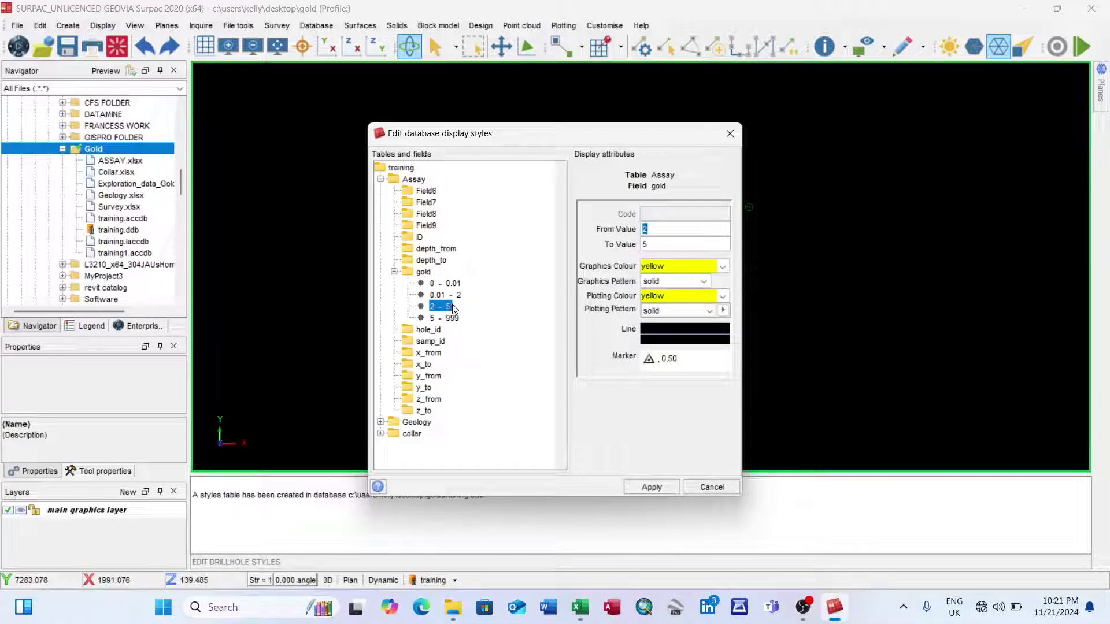
click(449, 318)
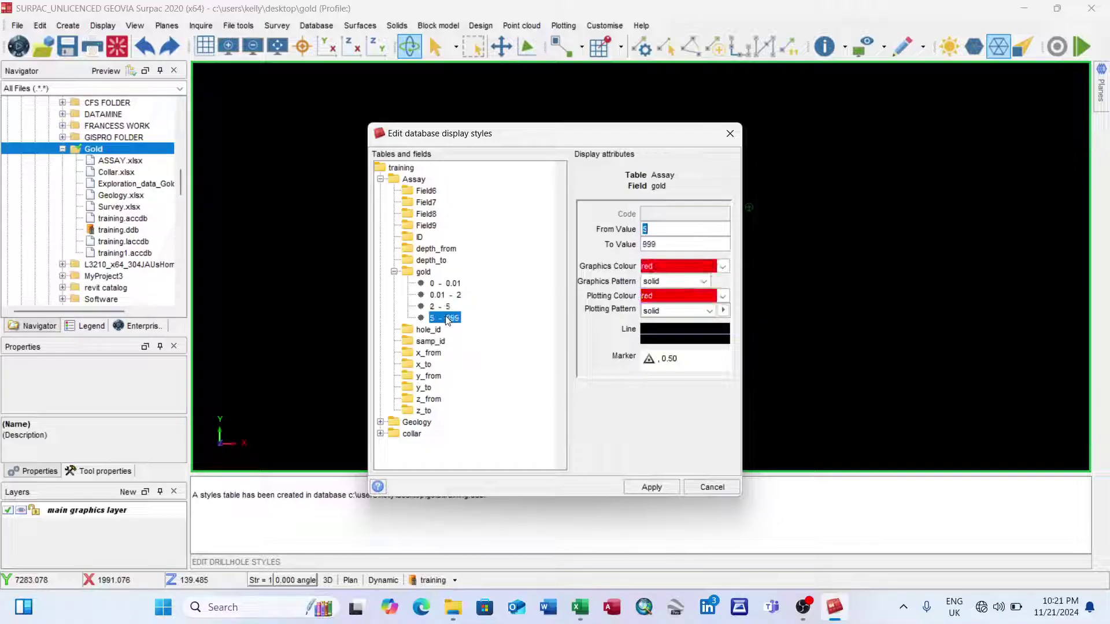
click(649, 487)
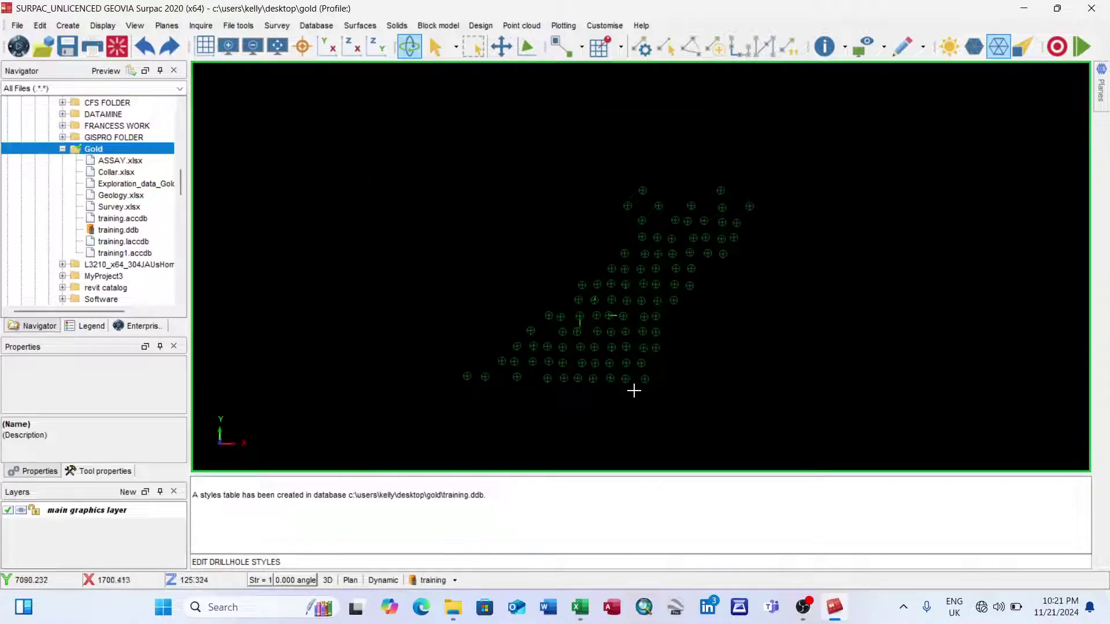
Examine the gold grade colouring along the drillhole traces in 3D, both close up and across the whole drillhole field
drag(633, 391, 599, 320)
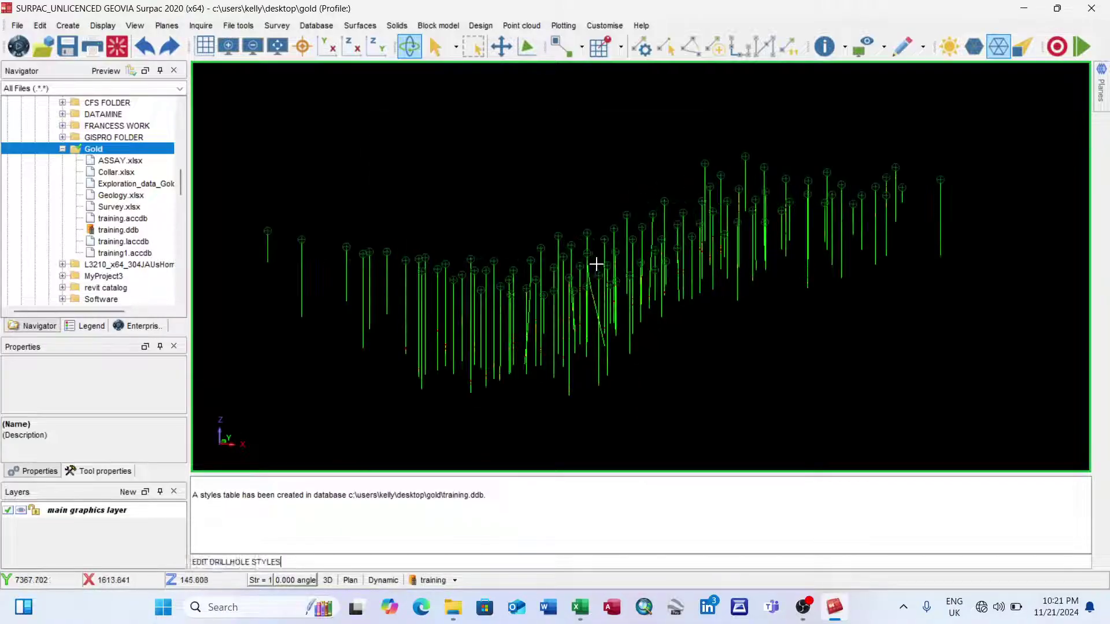
scroll(596, 265, up, 5)
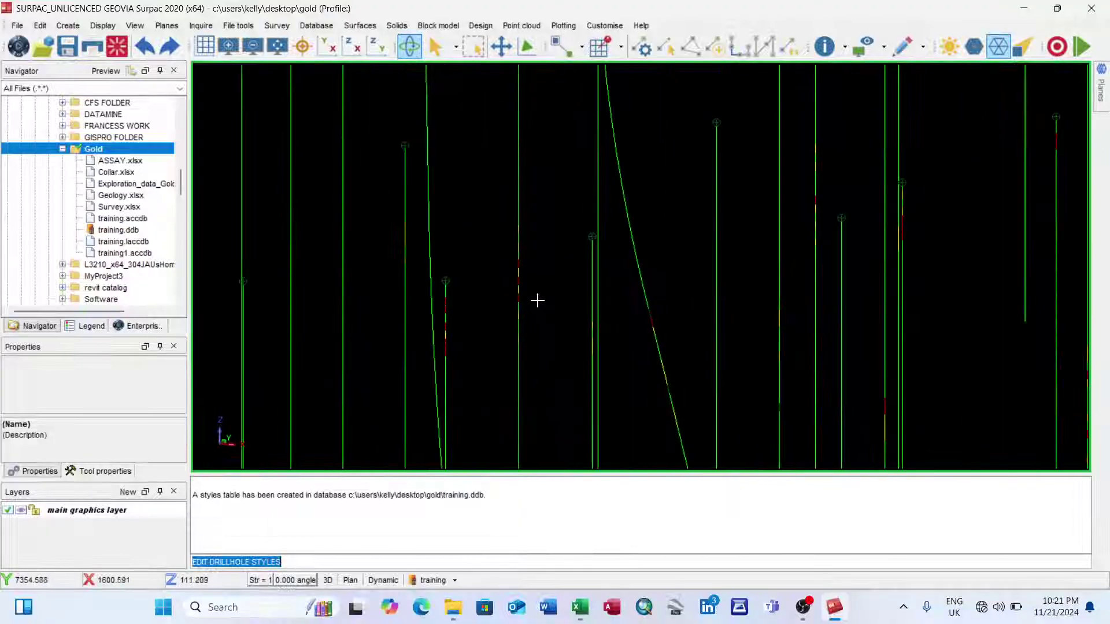
scroll(510, 253, up, 3)
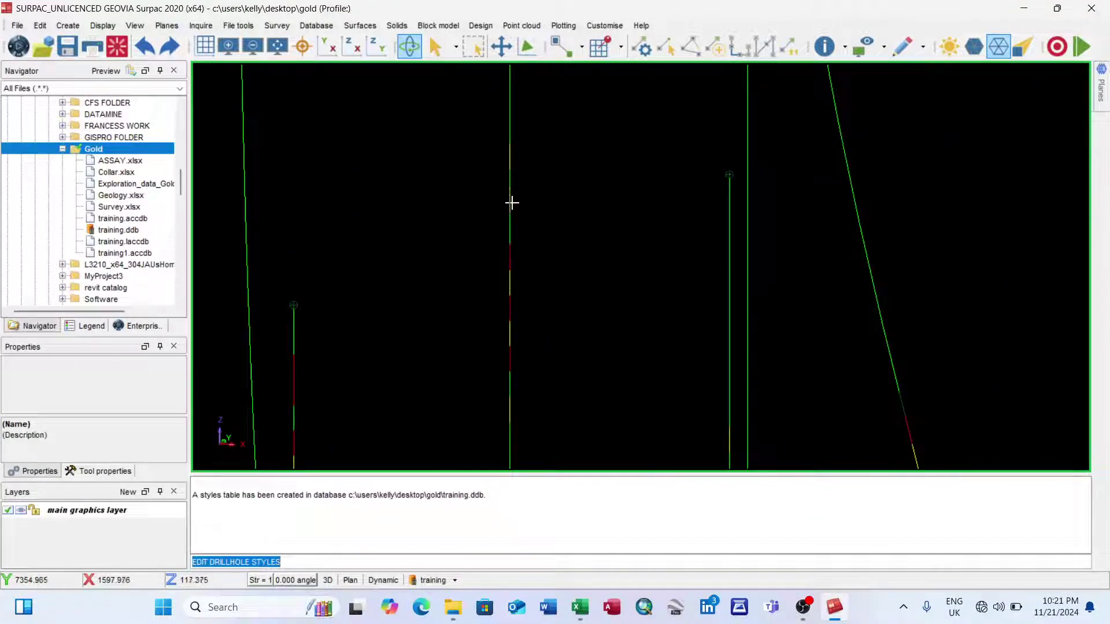
mouse_move(512, 202)
mouse_down()
mouse_move(513, 141)
mouse_move(501, 171)
mouse_up()
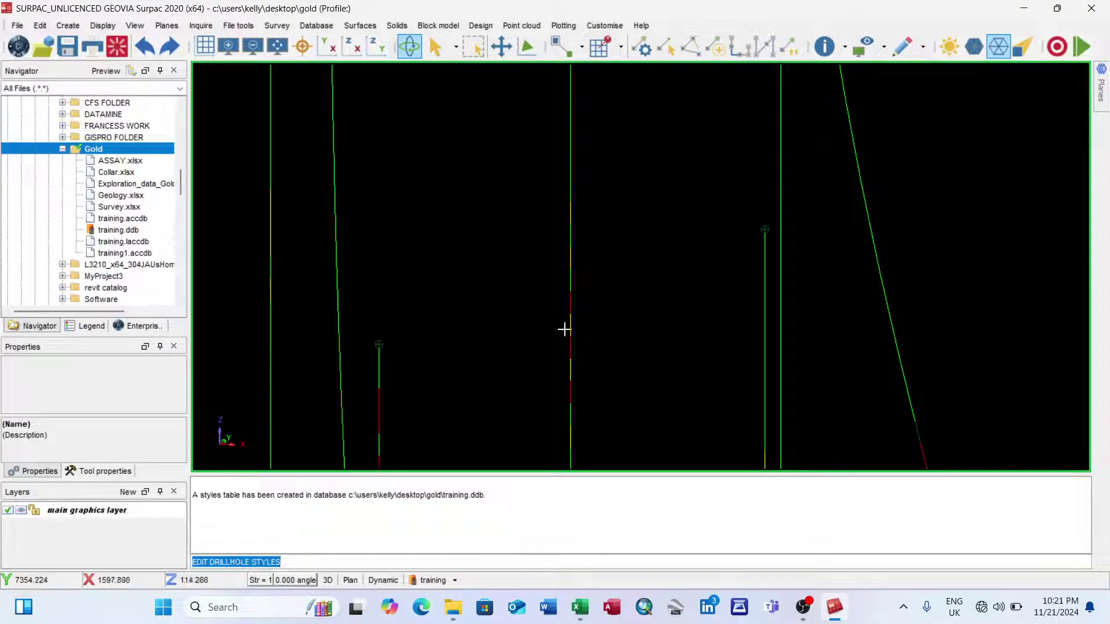
scroll(564, 329, down, 3)
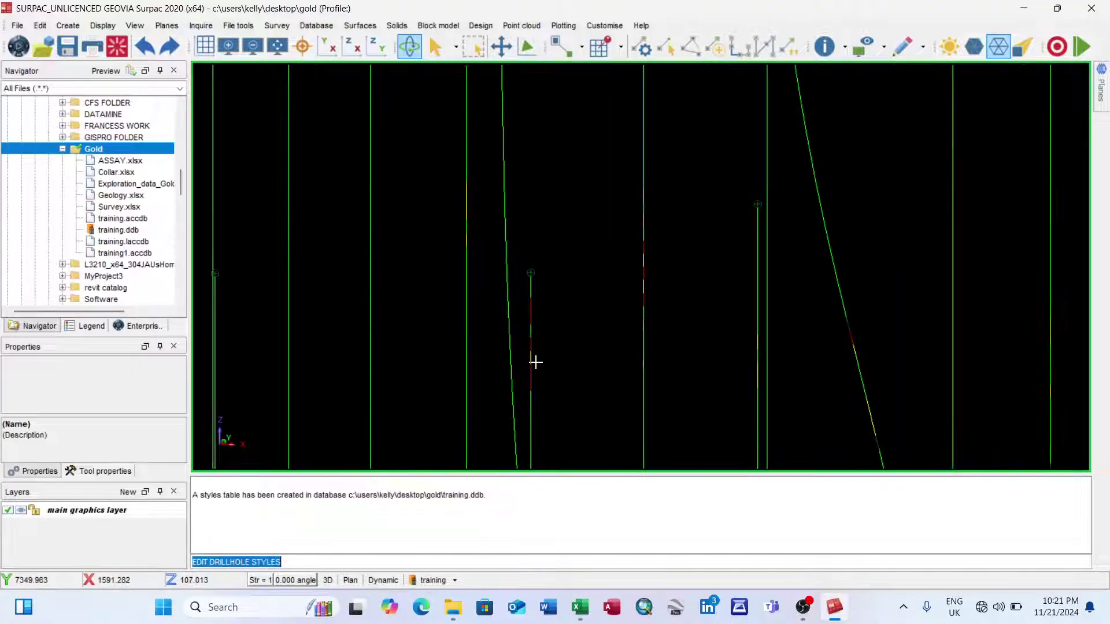
scroll(535, 362, down, 5)
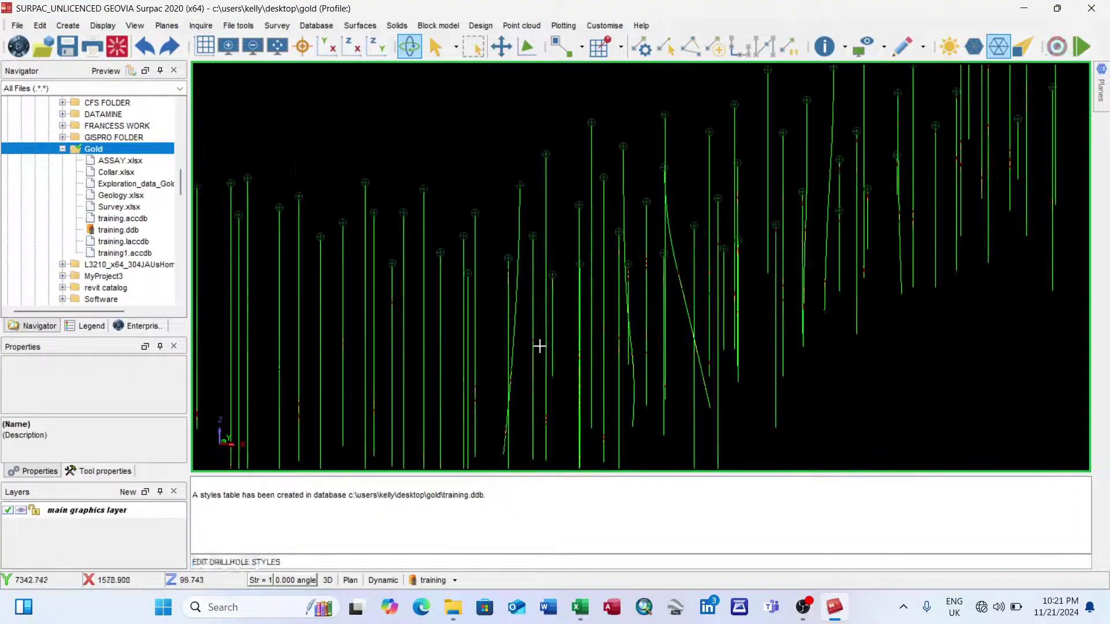
scroll(539, 346, down, 2)
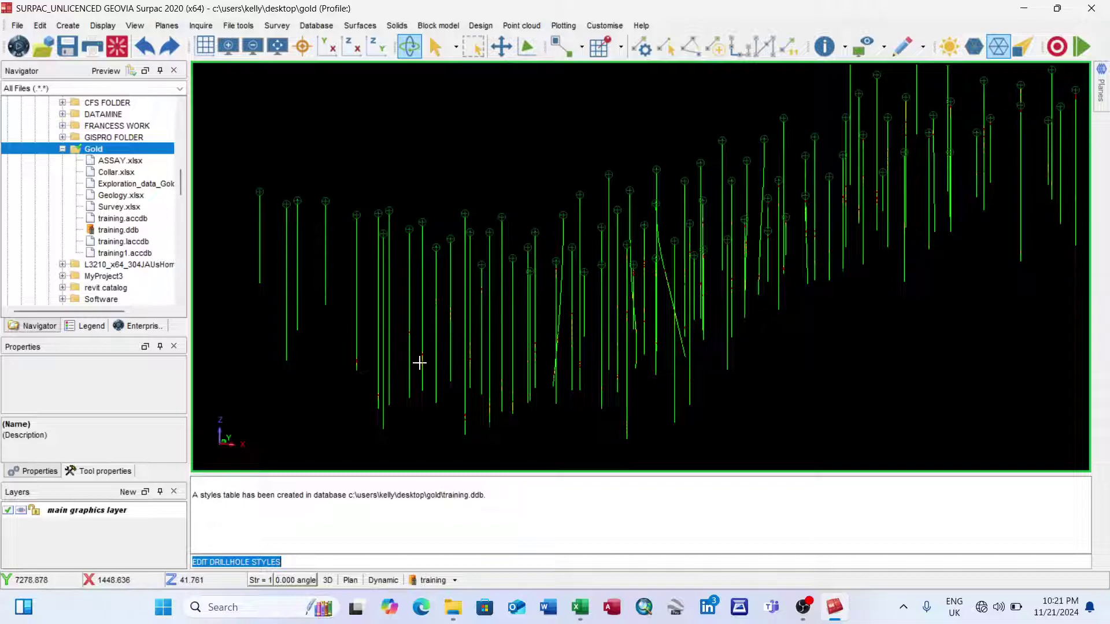
scroll(420, 362, up, 8)
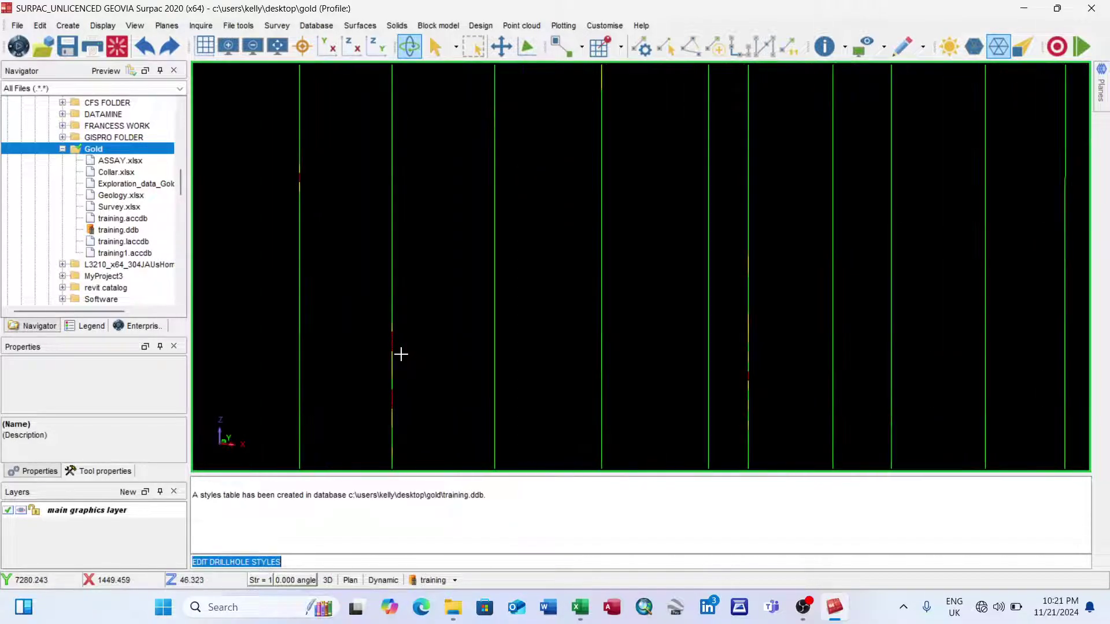
scroll(400, 351, down, 7)
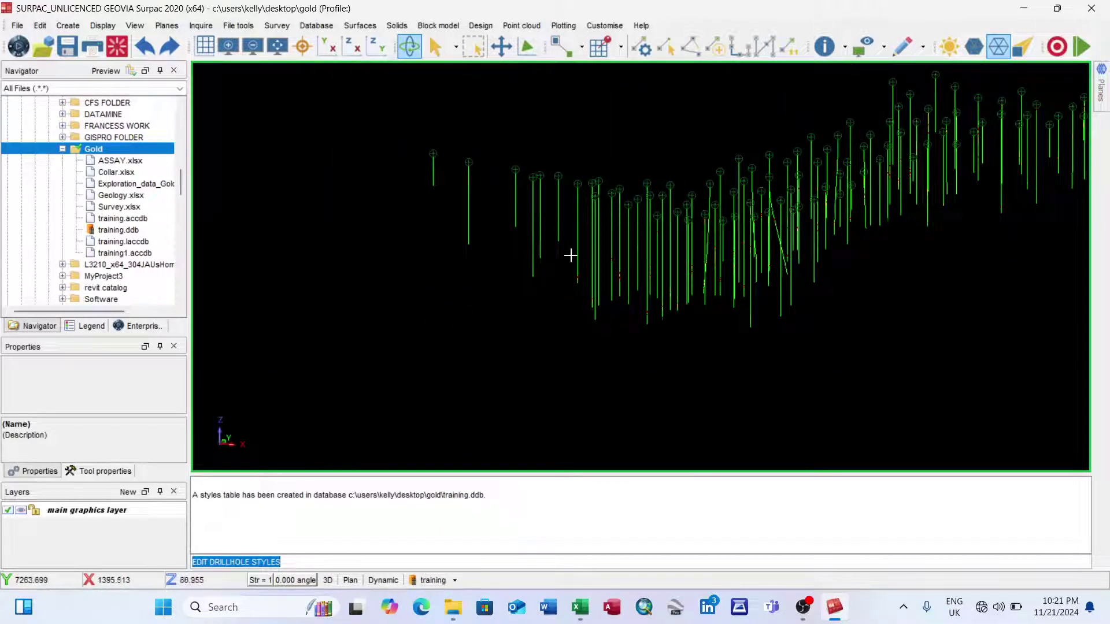
scroll(570, 255, up, 4)
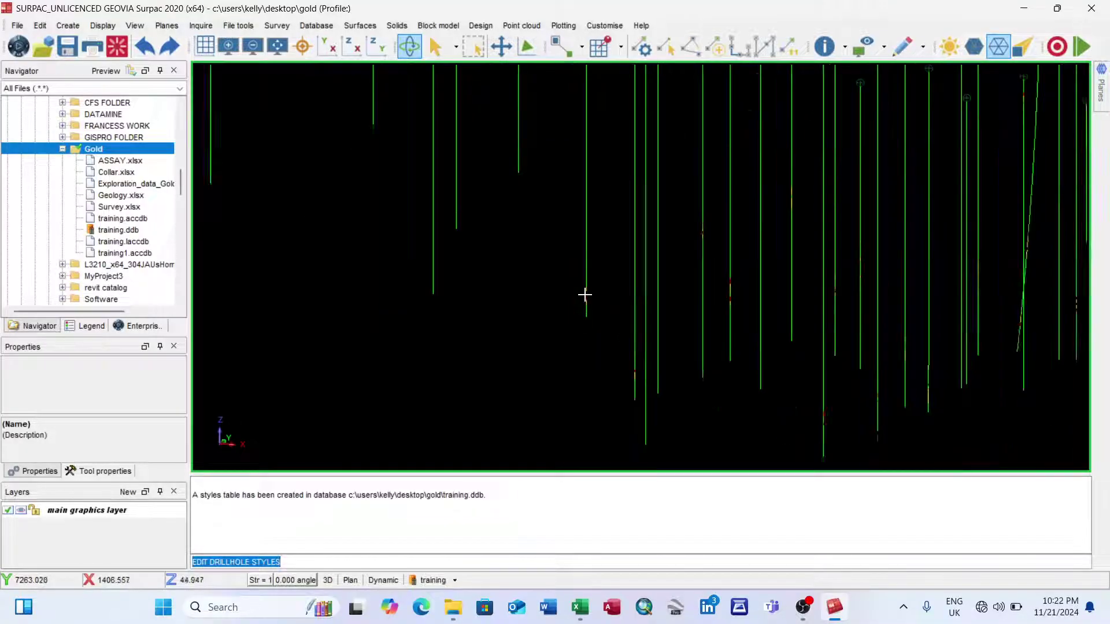
scroll(585, 295, down, 5)
middle_drag(595, 287, 612, 302)
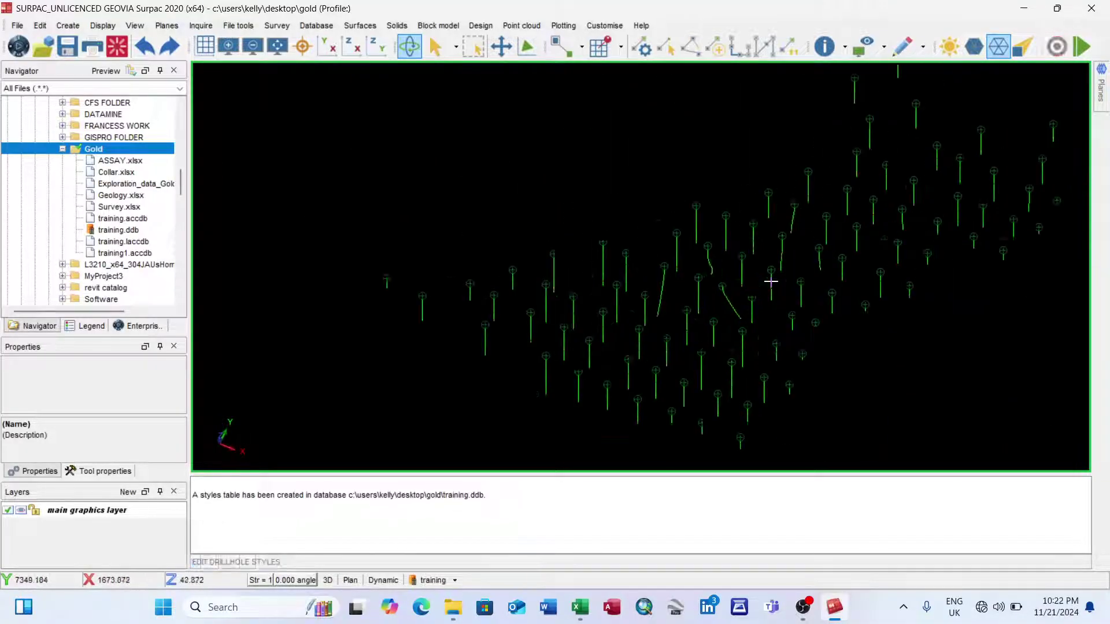
scroll(753, 292, down, 4)
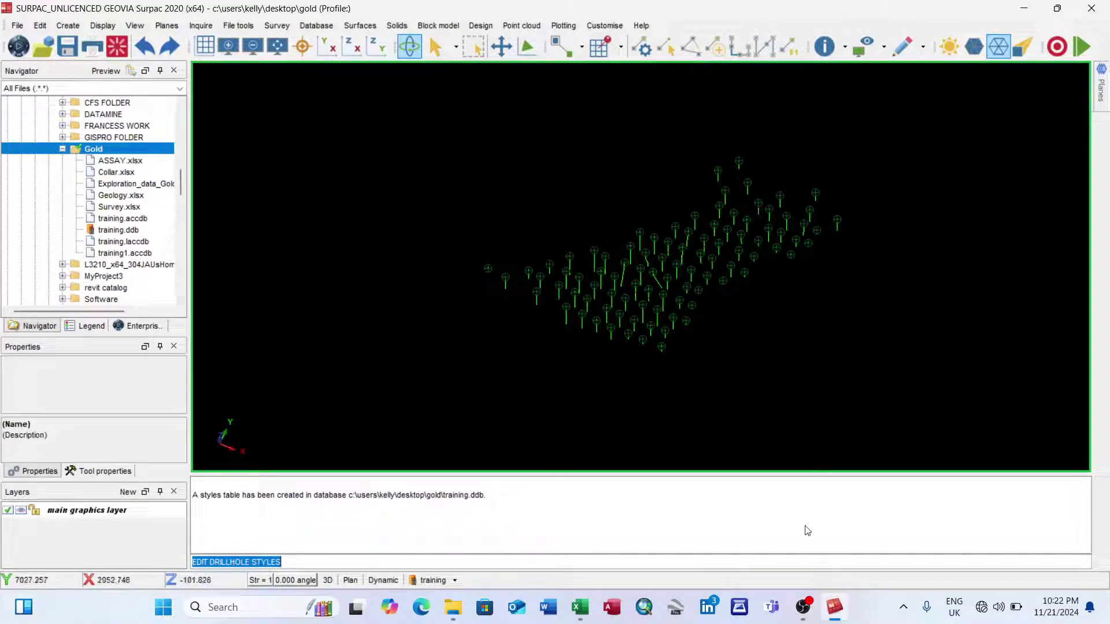
scroll(698, 285, up, 2)
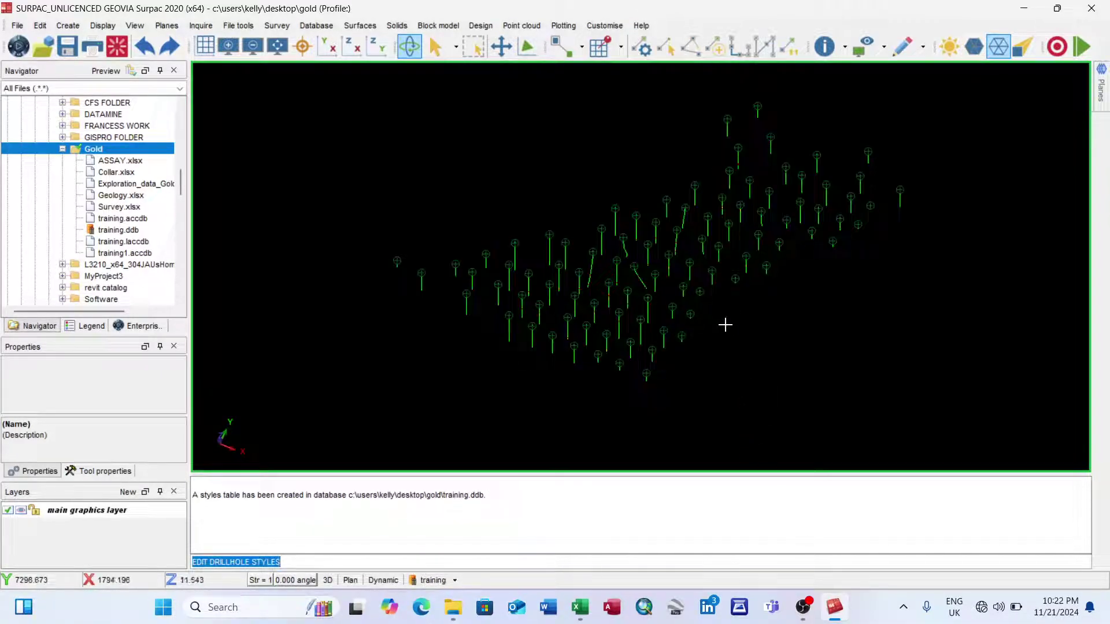
click(803, 608)
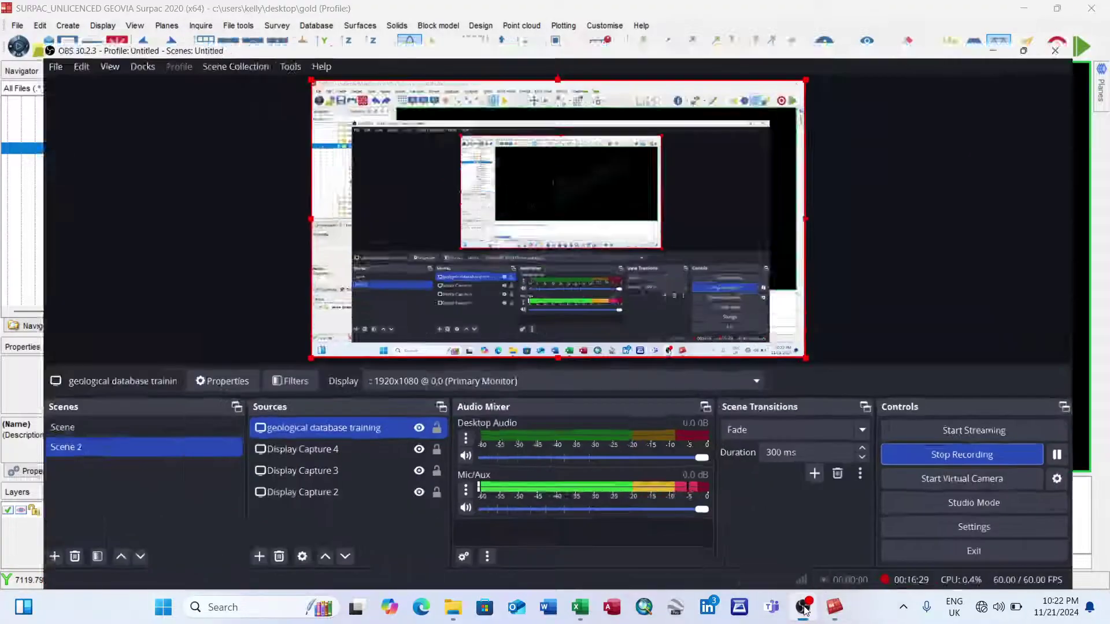